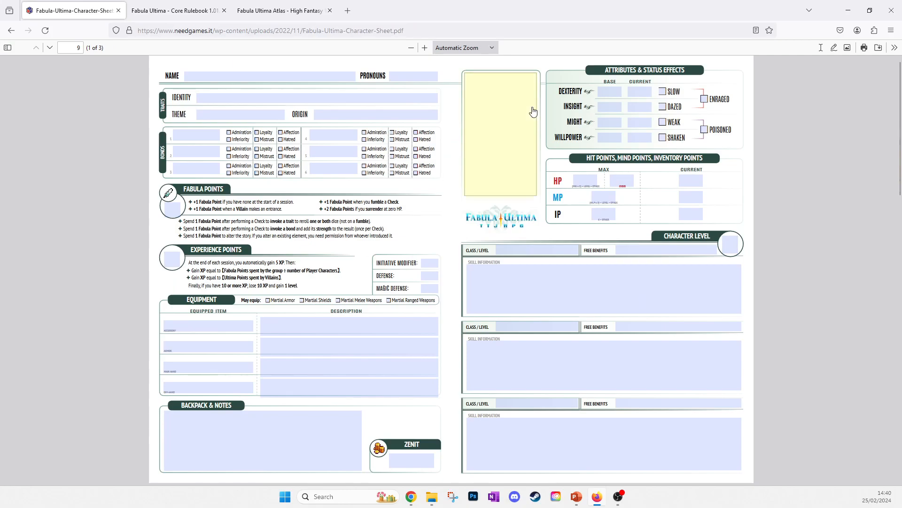
Fill in the character's name as Freya and the pronouns as She/Her on the character sheet
left_click(228, 74)
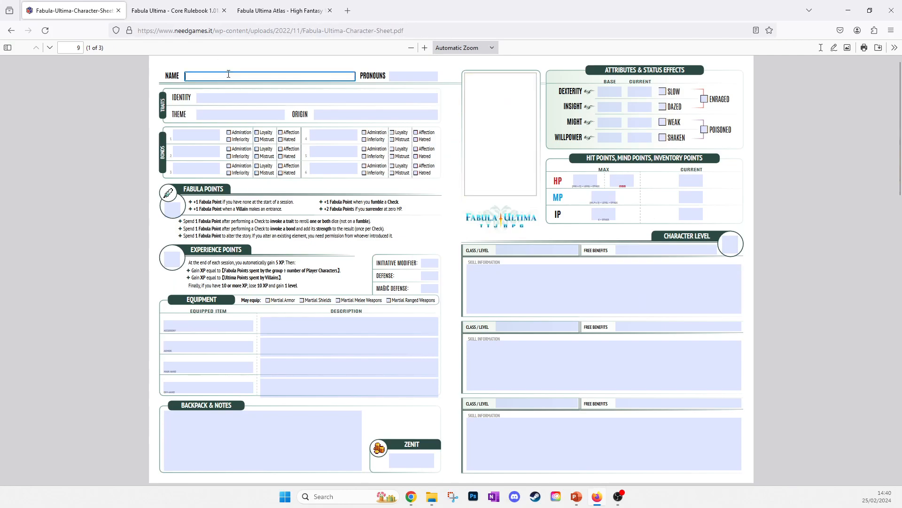
type("Freya")
left_click(401, 77)
type("She/Her")
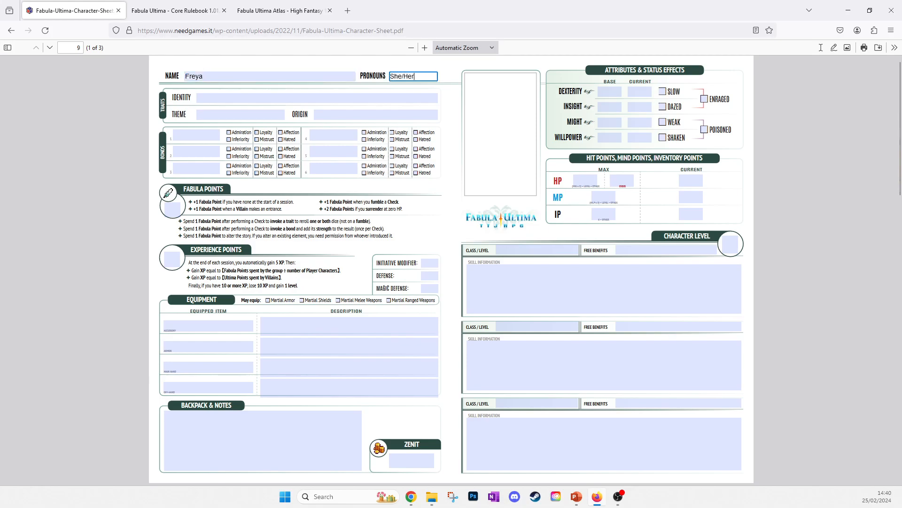
Fill in the character's traits with identity Dragon Knight, theme Heroic and origin Brumecia
left_click(198, 98)
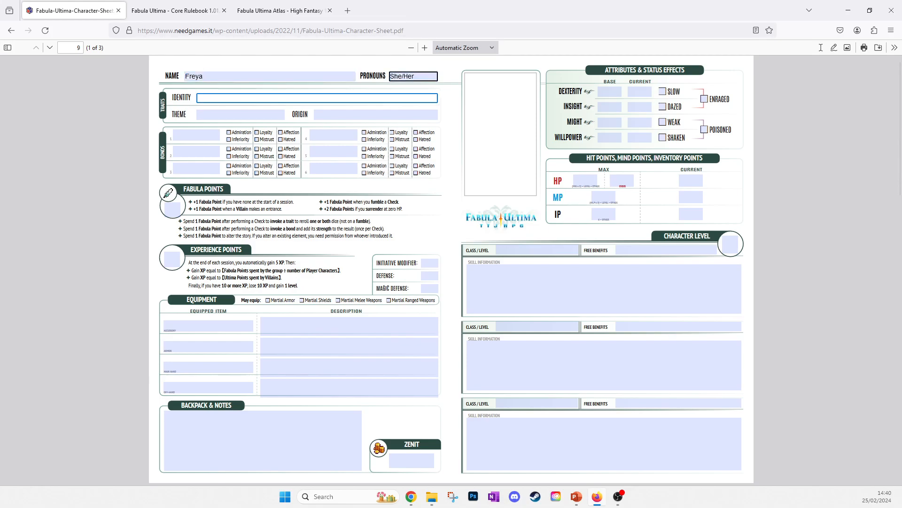
type("Dragon Knight")
key("Tab")
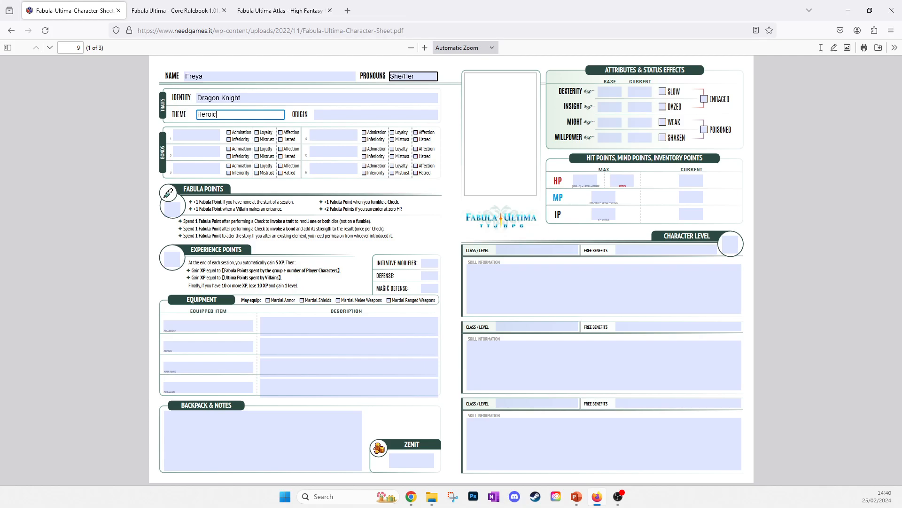
left_click(376, 115)
type("Brumecia")
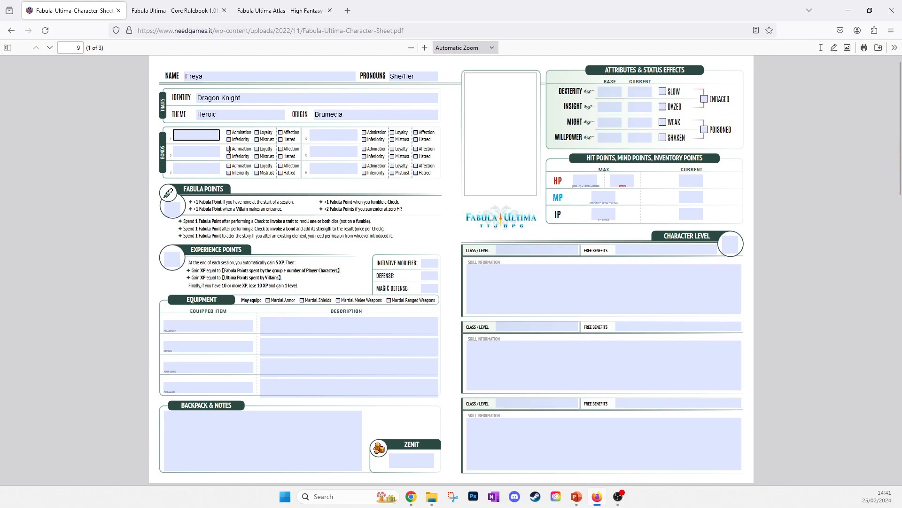
Set the Fabula Points to 3 and the Experience Points to 0
left_click(170, 208)
type("3")
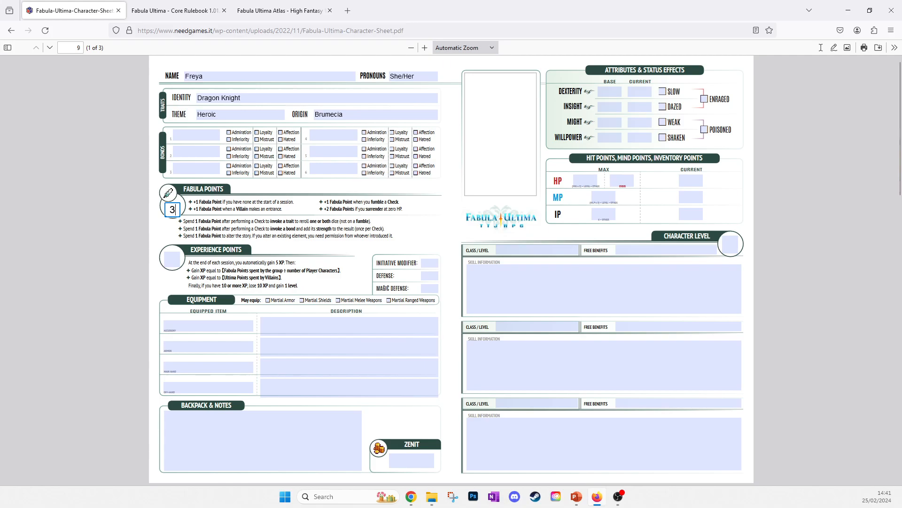
left_click(173, 259)
type("0")
Examine in the core rulebook's class table which starting classes allow martial melee weapons, armor and shields
left_click(174, 10)
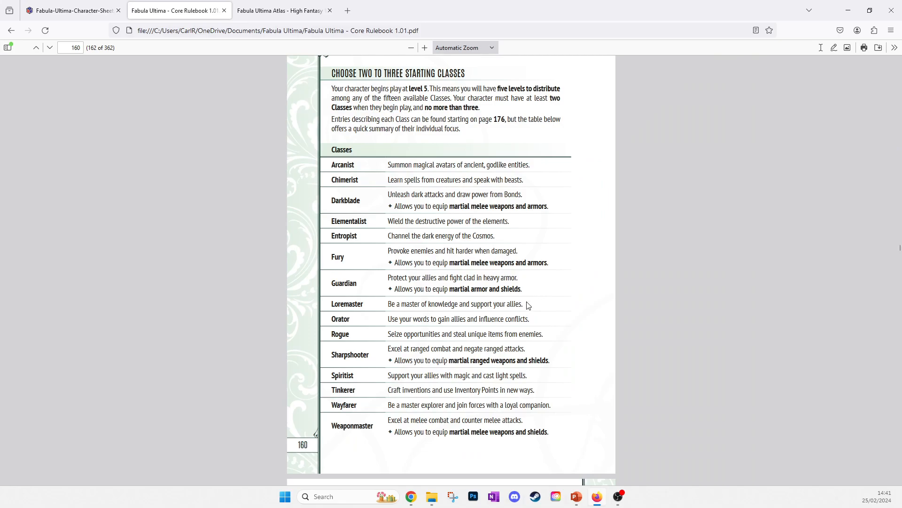
left_click_drag(515, 206, 449, 206)
left_click(356, 198)
left_click_drag(449, 433, 554, 433)
left_click(559, 440)
Find the rulebook's weapon table with the Spear Category and arrange the character sheet and rulebook windows side by side
scroll(465, 355, "down", 20)
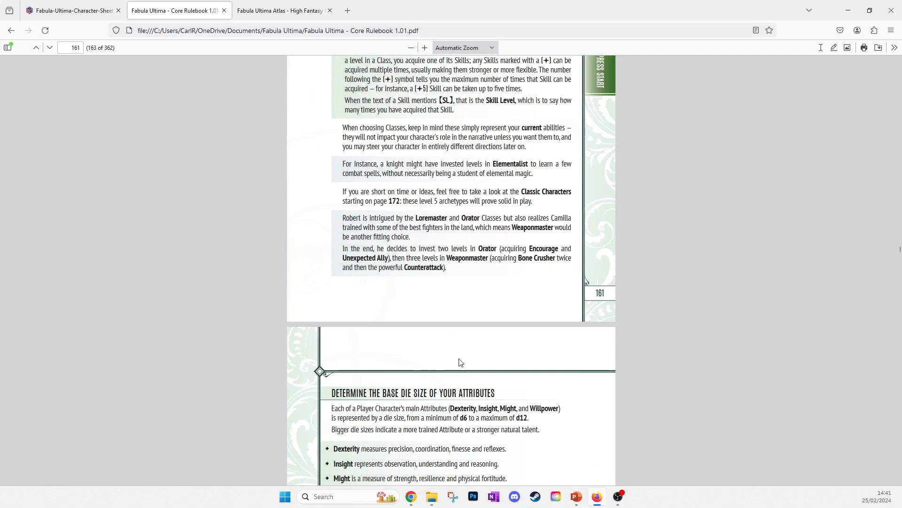
scroll(459, 358, "down", 20)
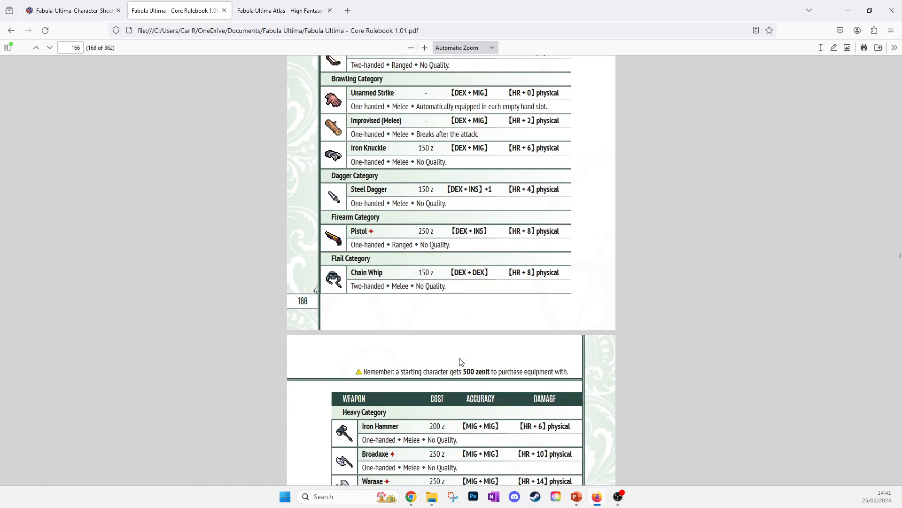
scroll(460, 360, "down", 13)
scroll(423, 329, "up", 6)
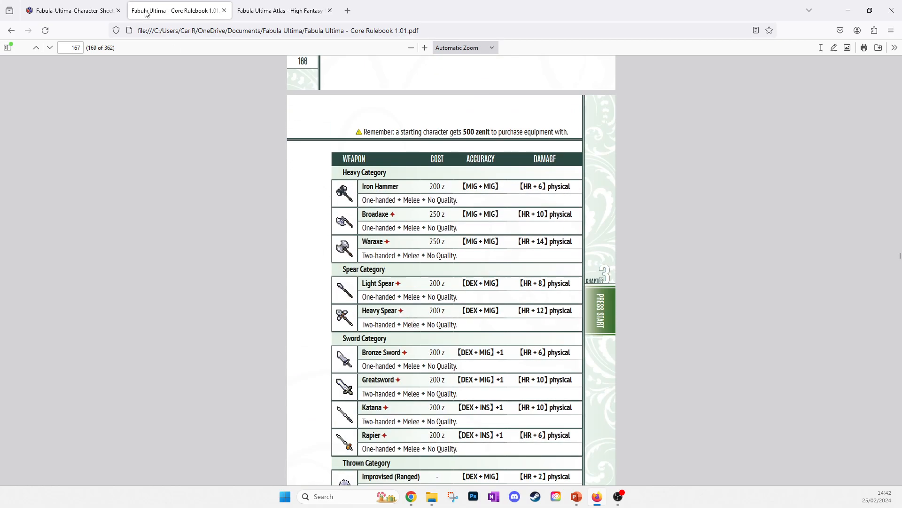
left_click(105, 8)
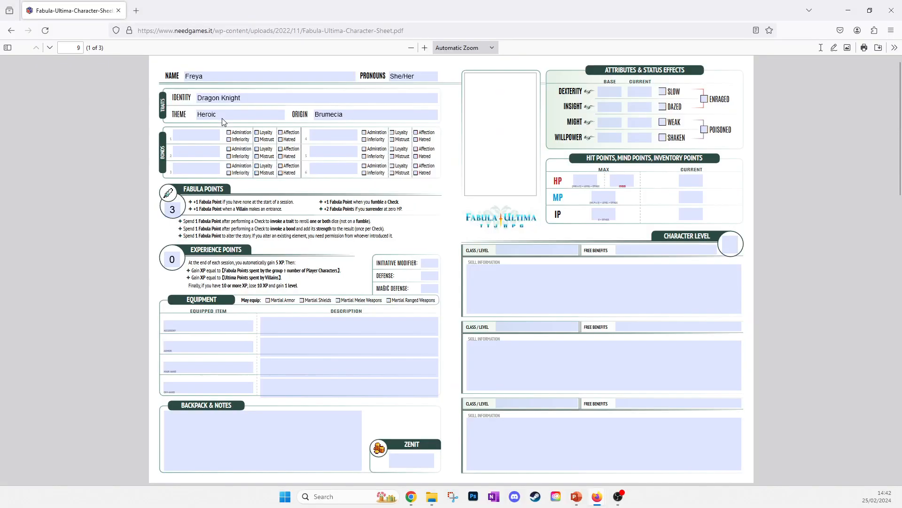
key("super+Left")
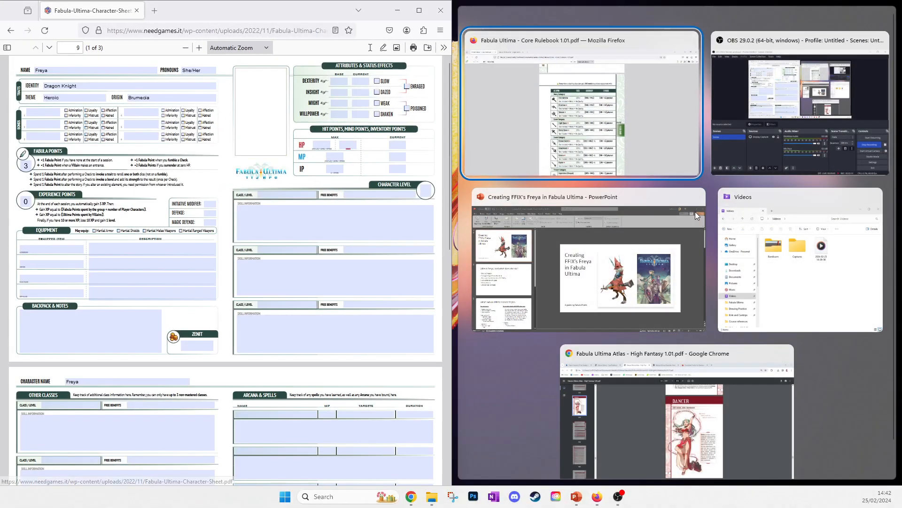
left_click(574, 114)
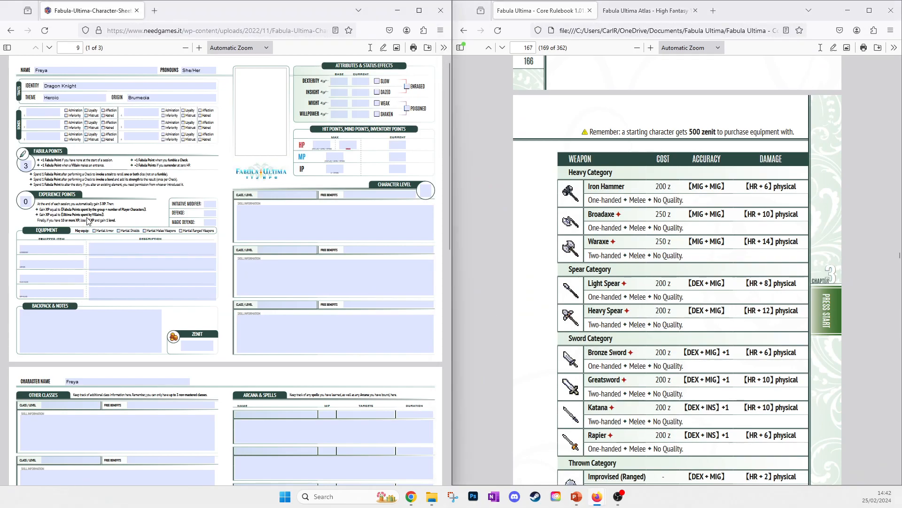
Copy the name Heavy Spear from the rulebook's weapon table into the sheet's main-hand equipment slot
key("ctrl+plus")
key("ctrl+plus")
key("ctrl+plus")
key("ctrl+plus")
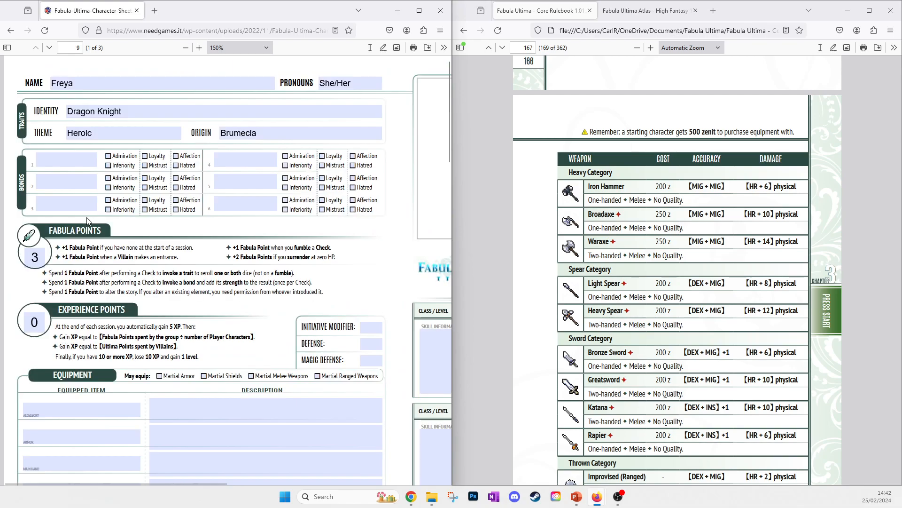
key("ctrl+plus")
scroll(245, 290, "down", 8)
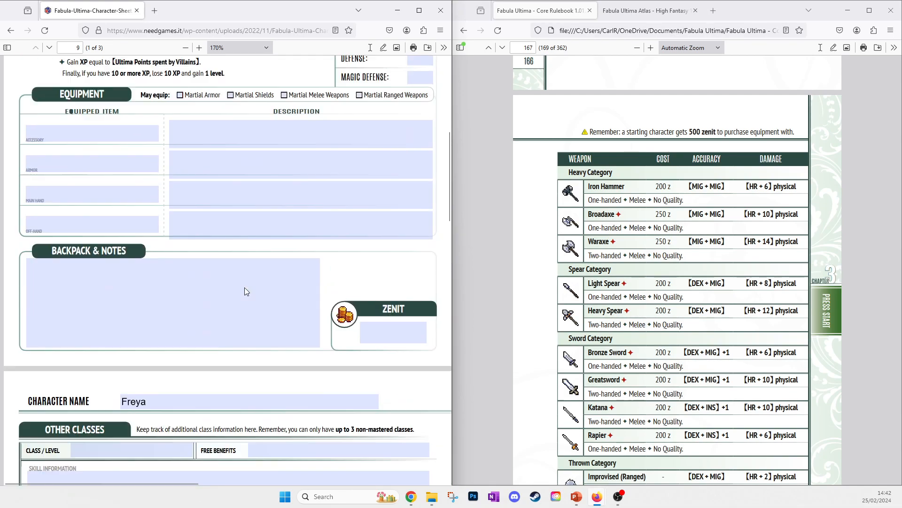
scroll(244, 291, "up", 5)
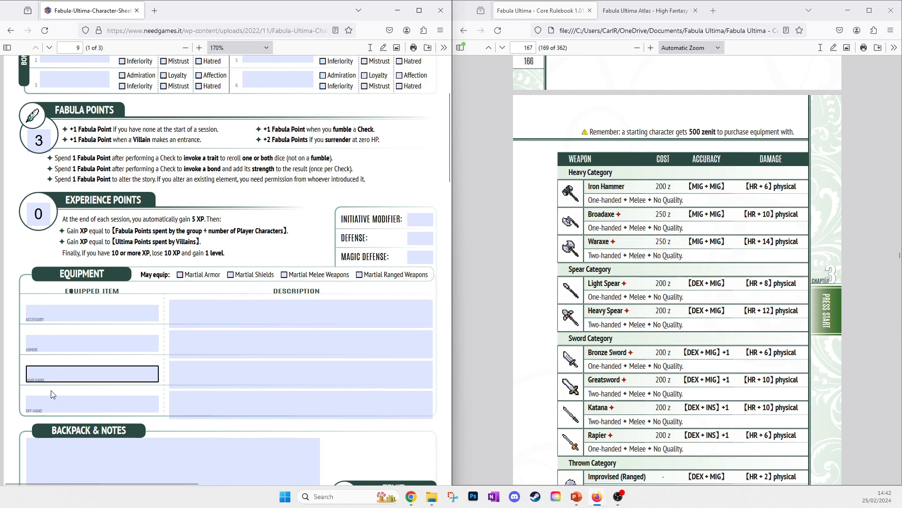
left_click(682, 277)
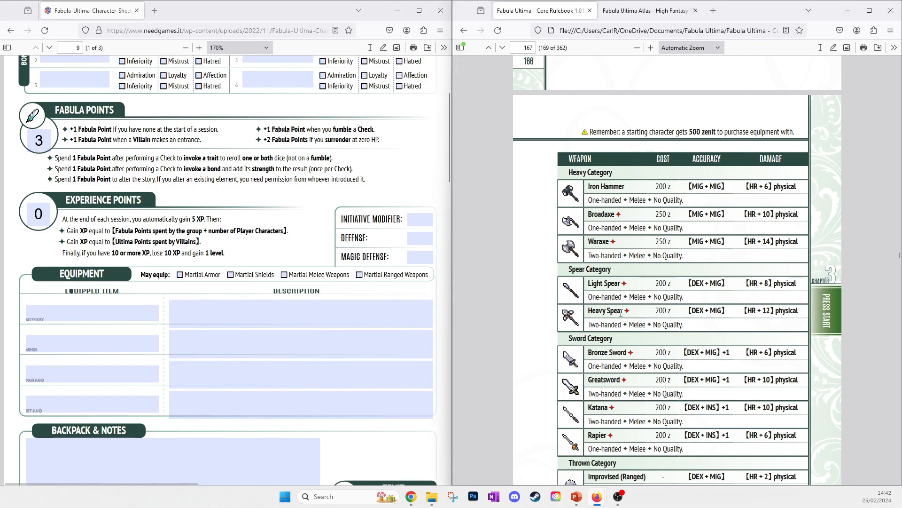
left_click_drag(623, 311, 588, 311)
key("ctrl+c")
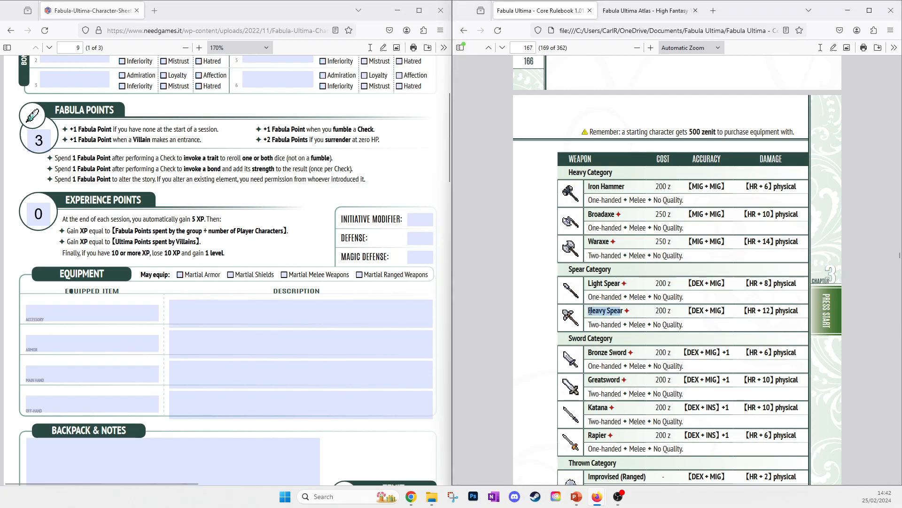
left_click(86, 377)
key("ctrl+v")
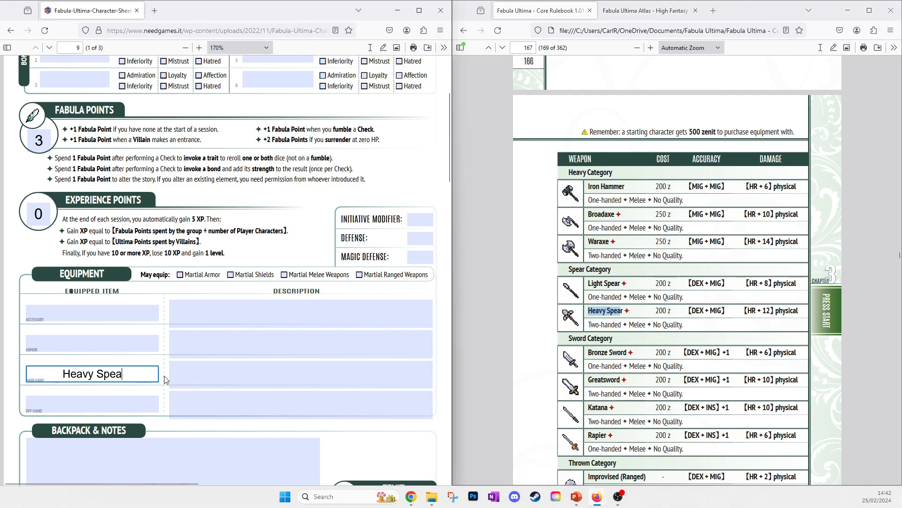
Copy the Heavy Spear's traits line, Two-handed, Melee, No Quality, into the main-hand item's description
left_click(668, 323)
left_click_drag(588, 186, 677, 324)
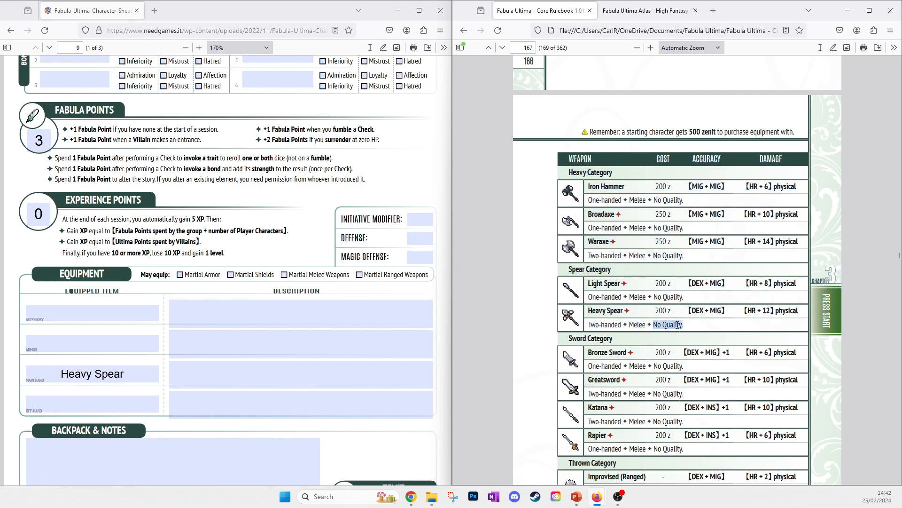
left_click(588, 324, "shift")
left_click(212, 380)
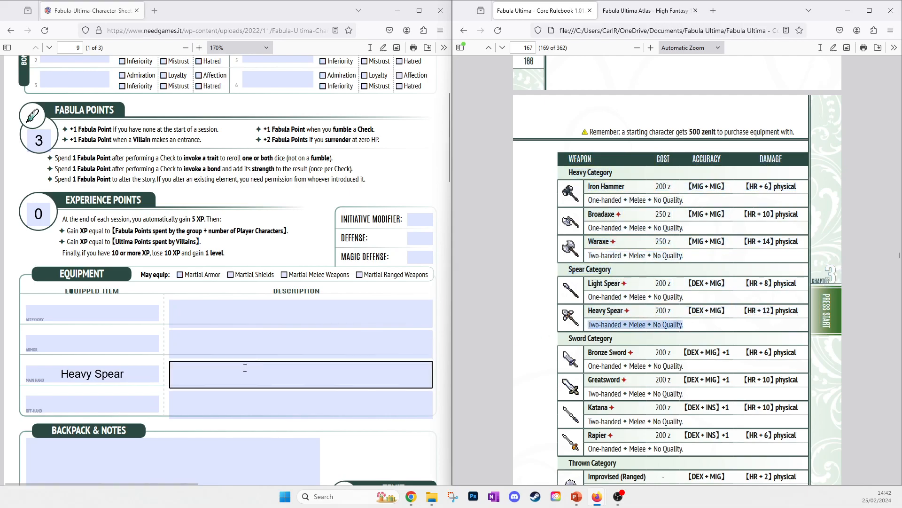
type("Two-handed w Melee w No Quality.")
Append the Heavy Spear's accuracy 【DEX + MIG】 and damage 【HR + 12】 physical to its description, without an extra space before them
left_click(727, 324)
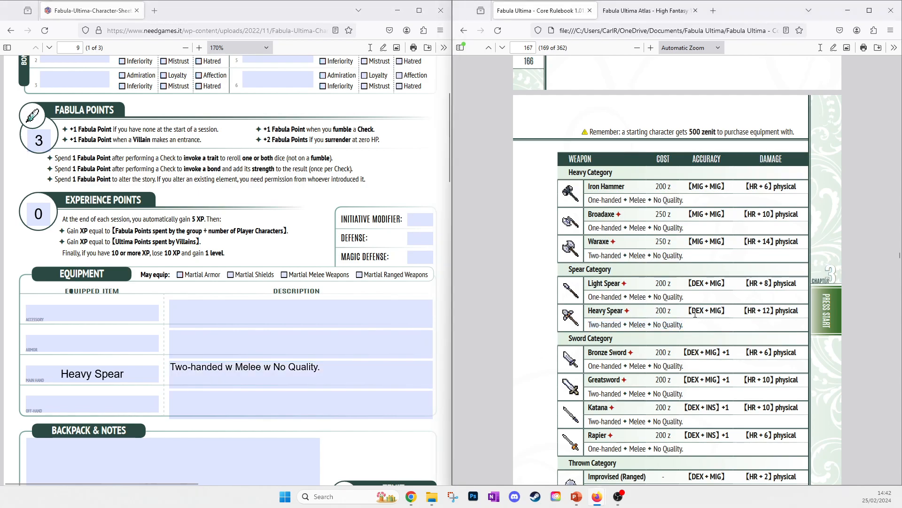
left_click_drag(685, 310, 798, 311)
key("ctrl+c")
left_click(387, 366)
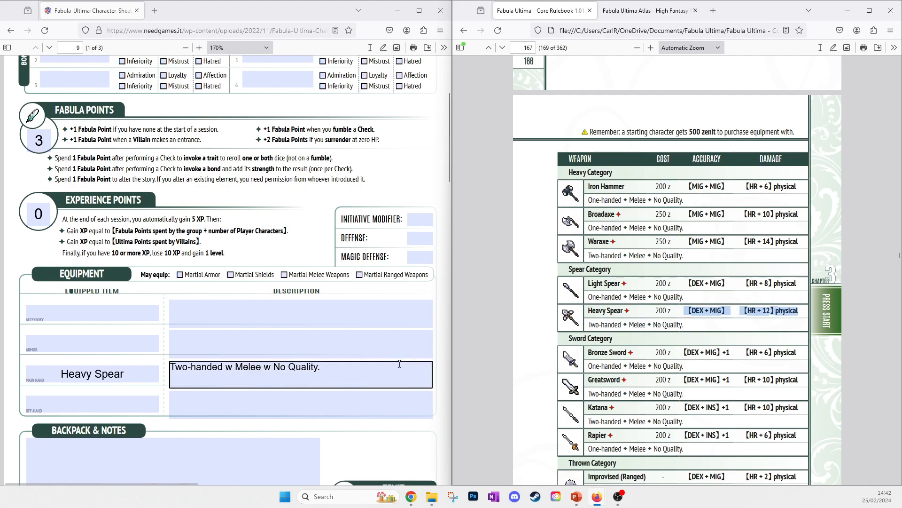
key("ctrl+v")
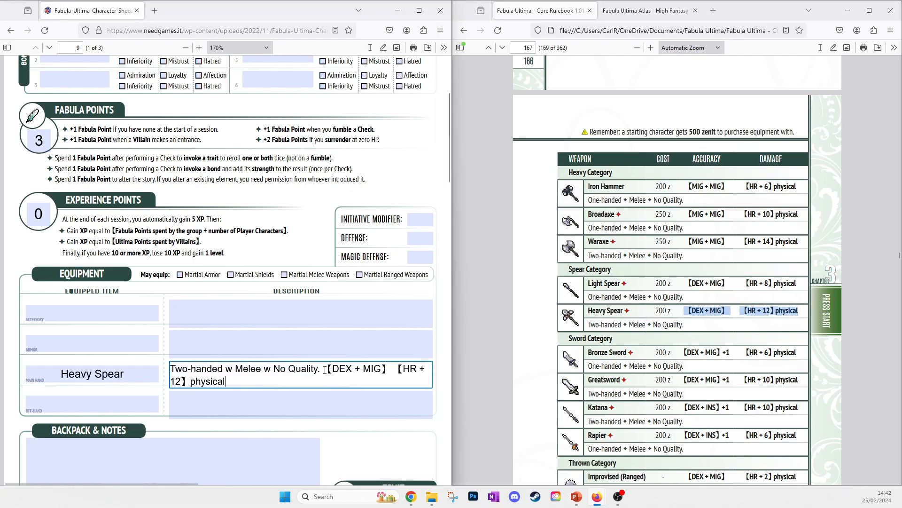
left_click(332, 376)
key("BackSpace")
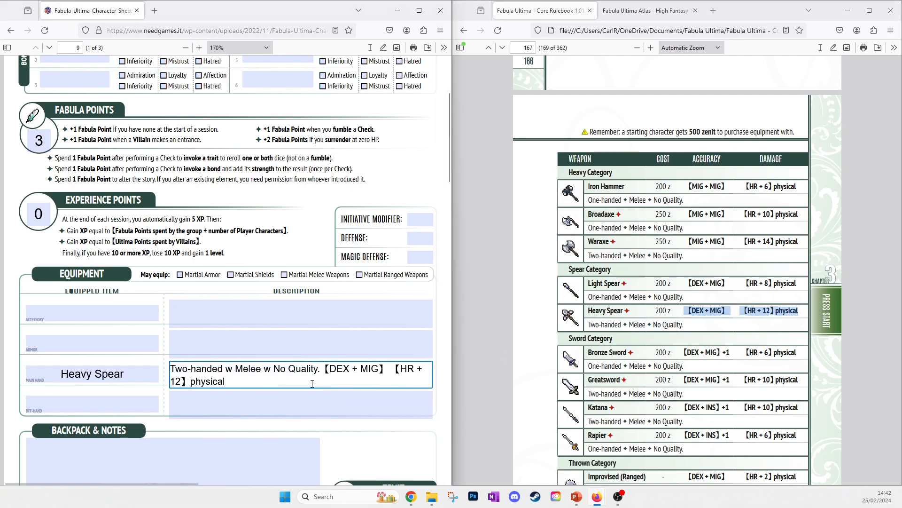
scroll(389, 354, "up", 10)
scroll(293, 394, "down", 10)
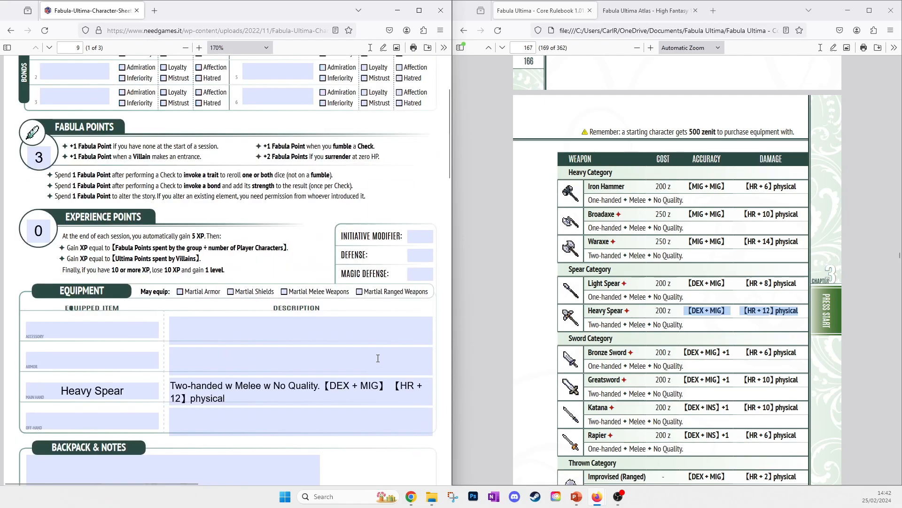
Remove "w No Quality" from the Heavy Spear's description, leaving "Two-handed w Melee." before the accuracy and damage
left_click(276, 400)
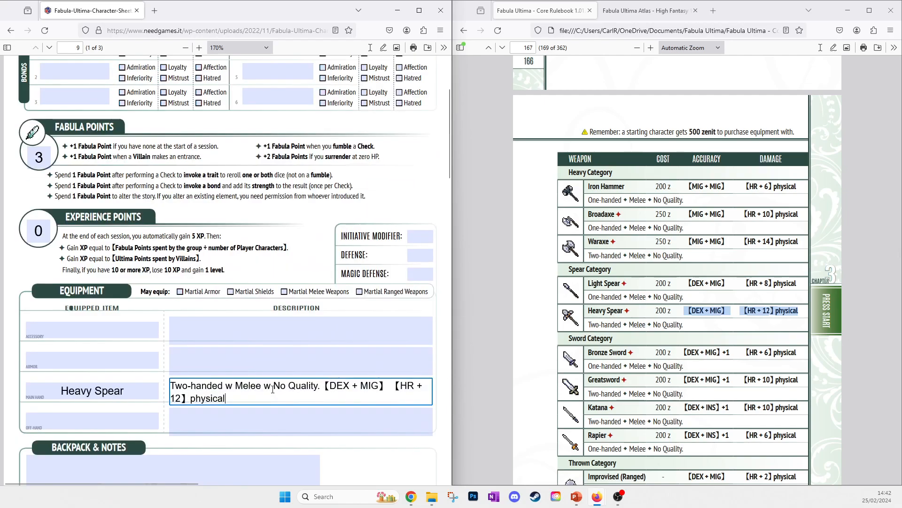
left_click_drag(320, 385, 269, 385)
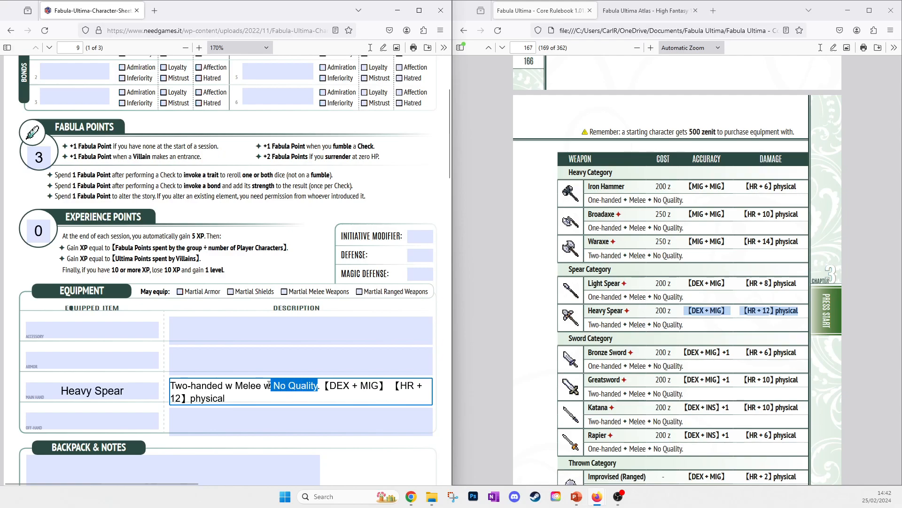
key("BackSpace")
key("BackSpace")
key("BackSpace")
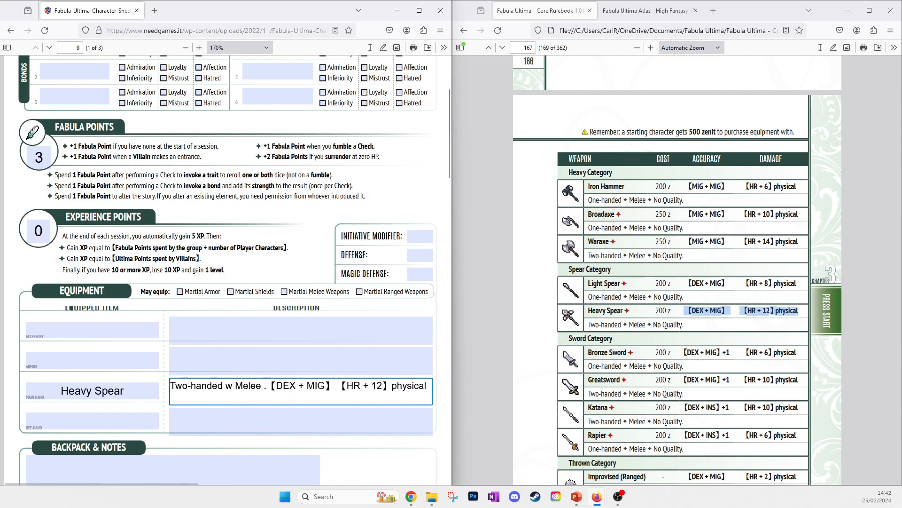
left_click(445, 385)
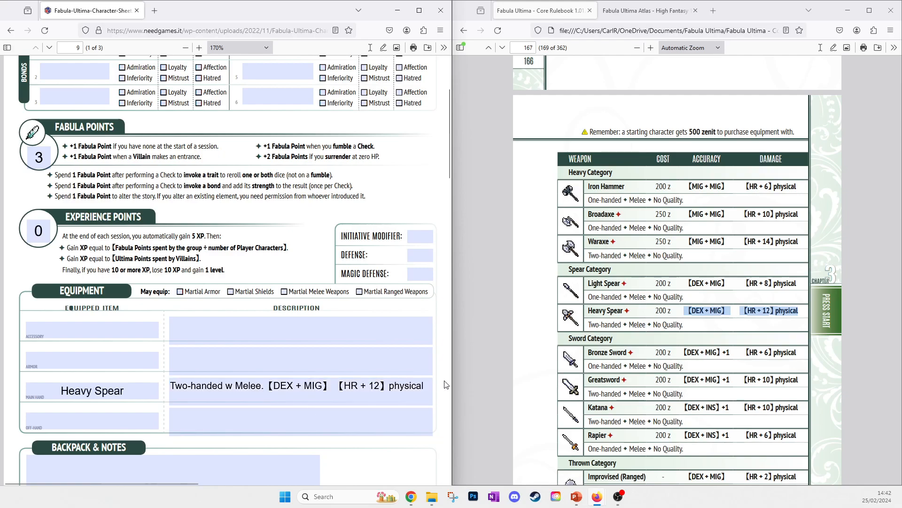
left_click(357, 398)
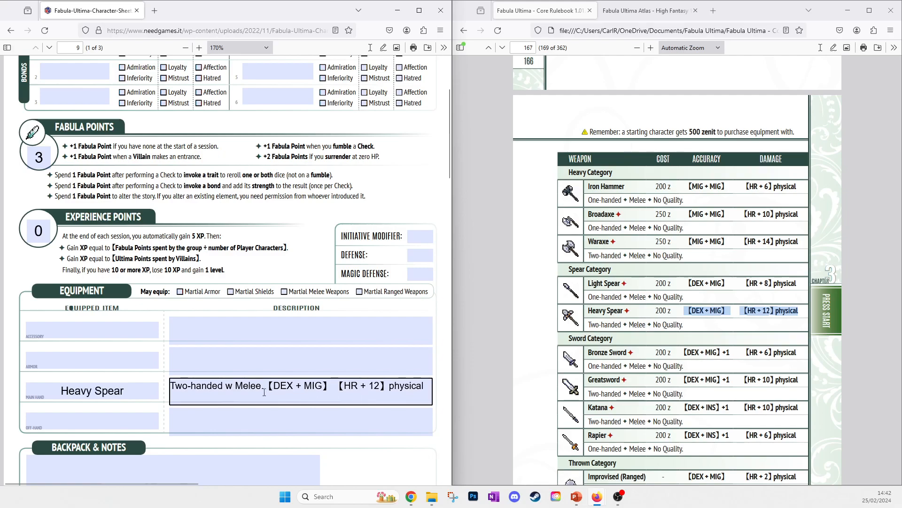
key("shift+Tab")
left_click(223, 380)
left_click(359, 392)
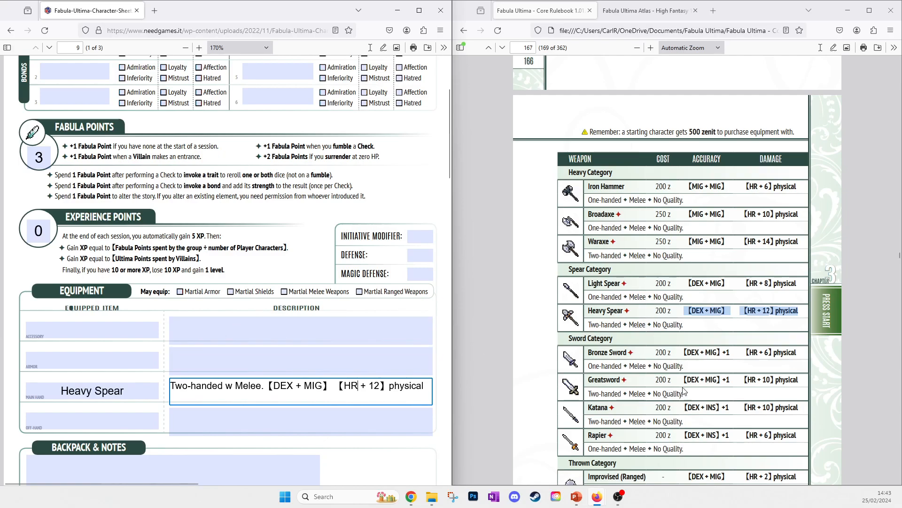
Set the sheet's Zenit to 300, deducting the Heavy Spear's 200 z cost from the starting 500
double_click(662, 311)
scroll(298, 333, "down", 2)
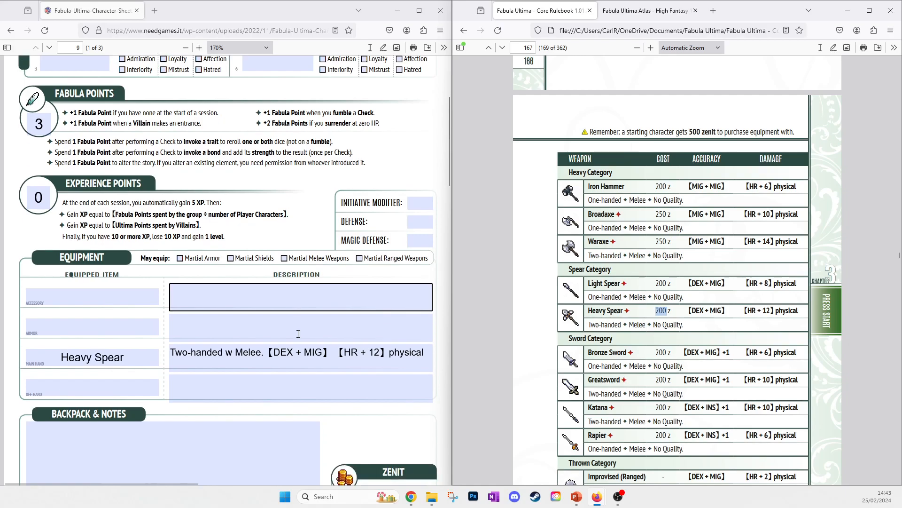
left_click(387, 431)
type("500")
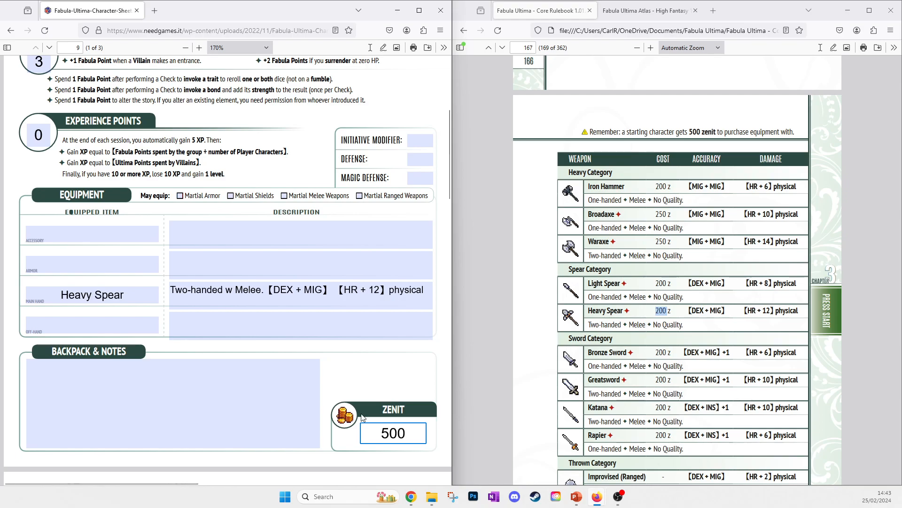
key("BackSpace")
key("BackSpace")
key("BackSpace")
type("300")
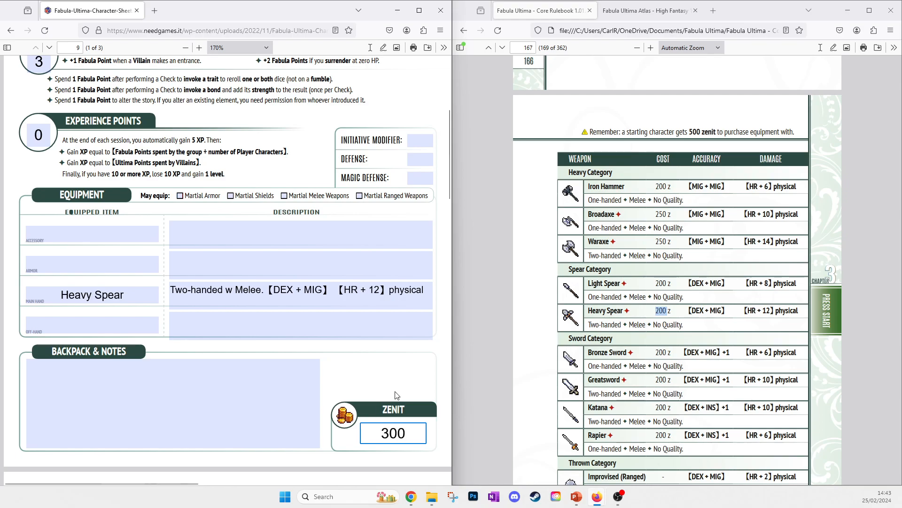
Find the Bronze Plate in the rulebook's basic armor table and copy its name into the sheet's armor slot
left_click(538, 337)
scroll(688, 339, "down", 6)
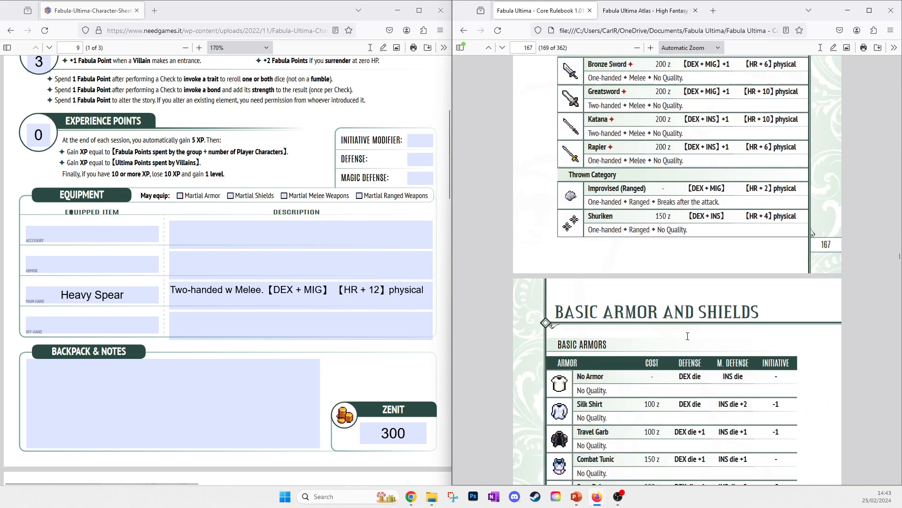
scroll(688, 340, "down", 3)
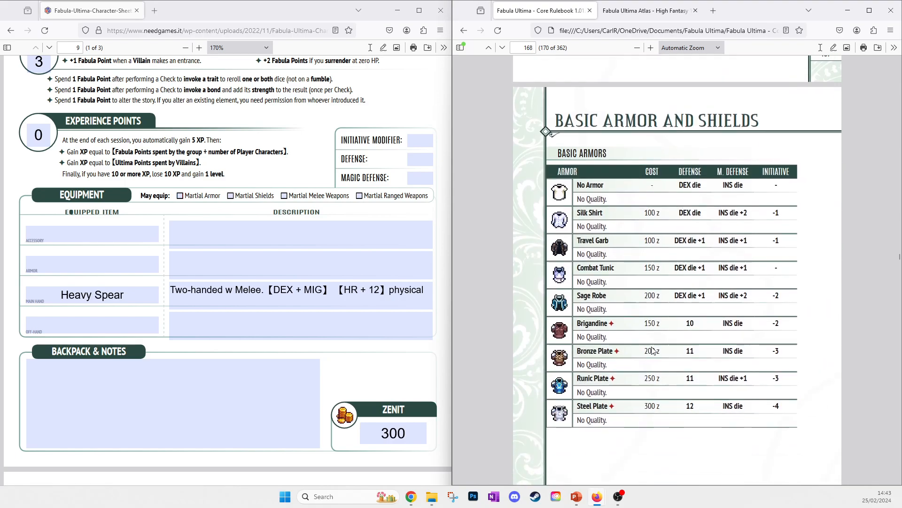
left_click_drag(579, 350, 649, 348)
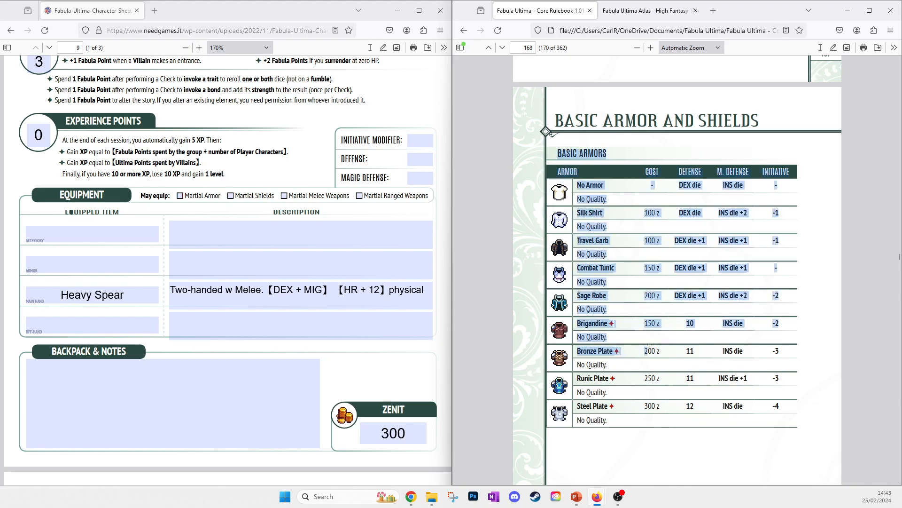
double_click(649, 350)
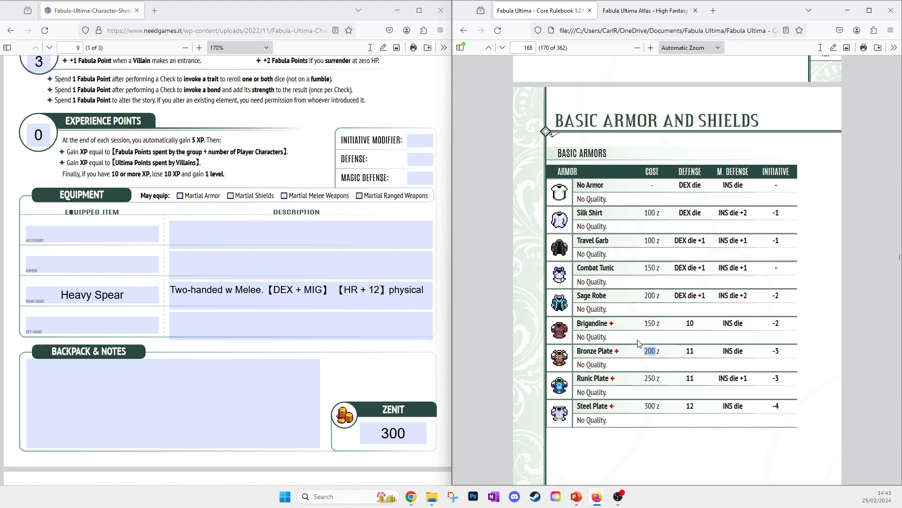
left_click(611, 351)
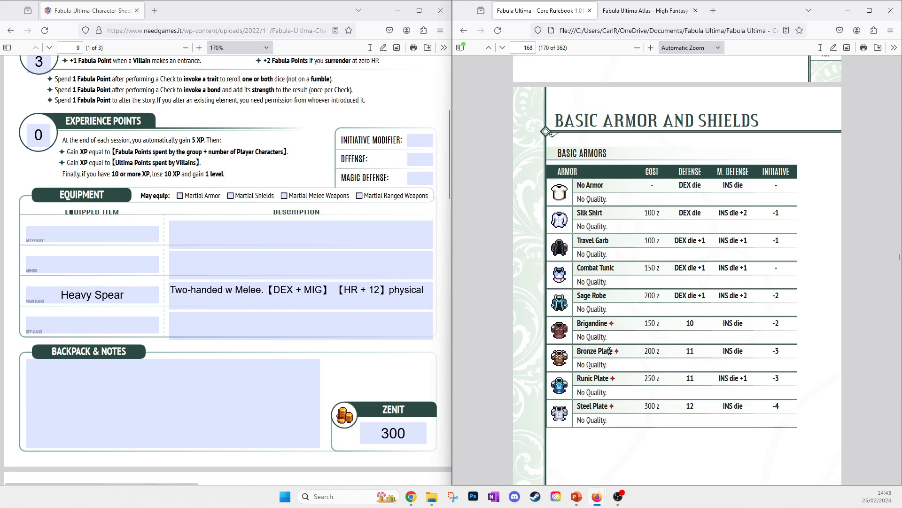
left_click_drag(616, 351, 578, 351)
key("ctrl+c")
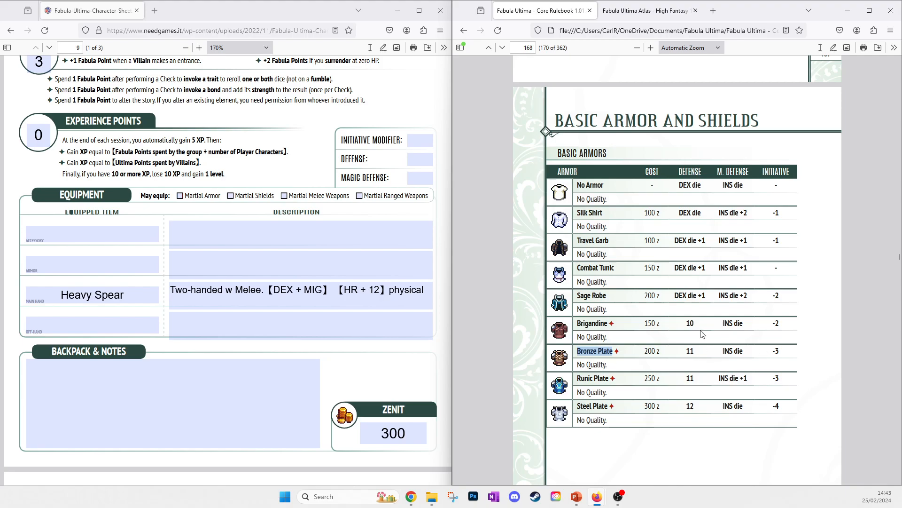
left_click(95, 262)
key("ctrl+v")
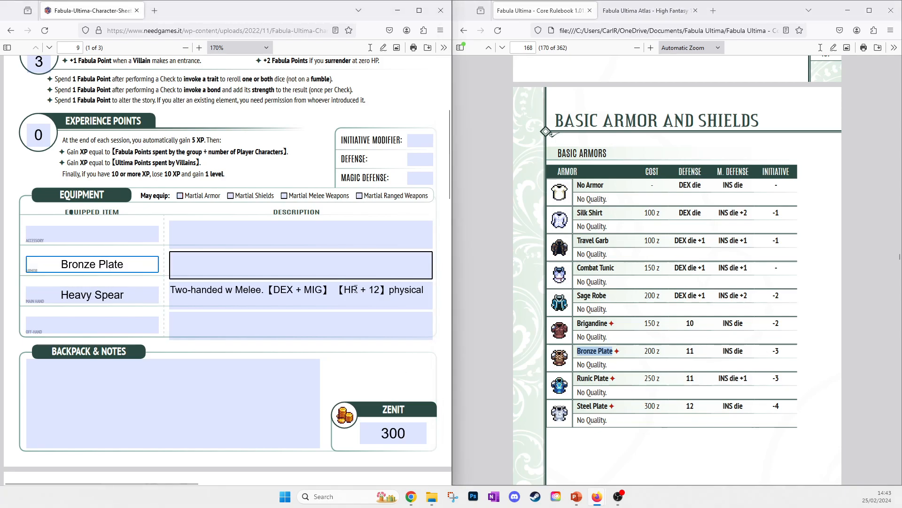
Copy the Bronze Plate's "No Quality." line from the rulebook into the armor item's description
left_click(648, 342)
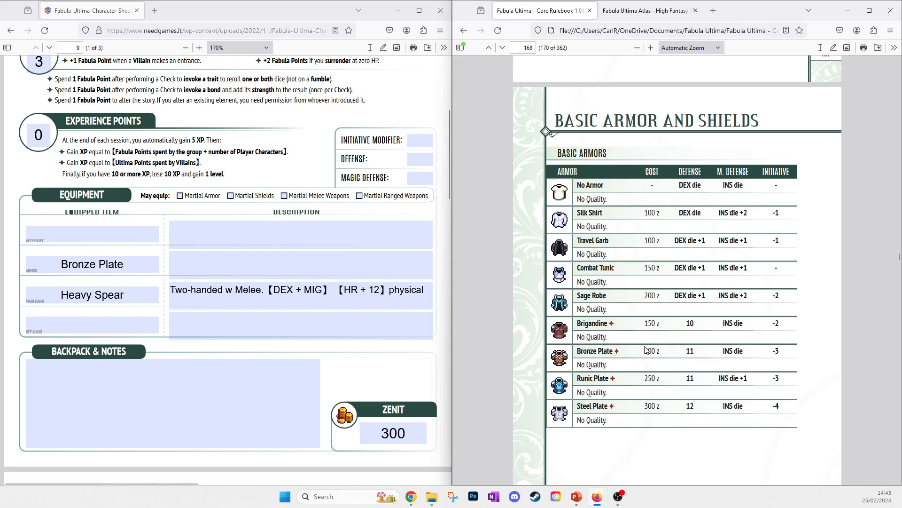
left_click_drag(613, 368, 578, 364)
left_click(580, 370)
left_click(604, 365)
key("ctrl+c")
left_click(276, 264)
key("ctrl+v")
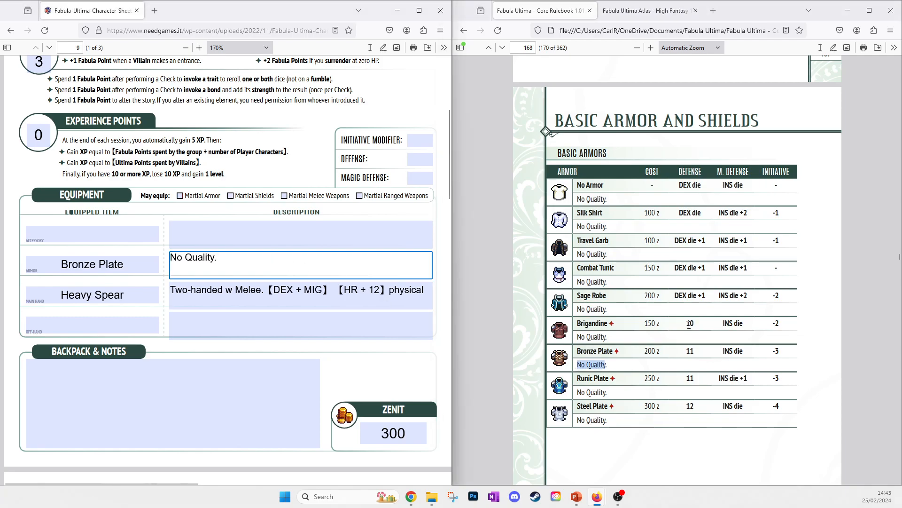
Append the Bronze Plate's defense, magic defense and initiative values, 11, INS die and -3, to its description
left_click(712, 333)
left_click_drag(685, 351, 780, 350)
left_click(256, 266)
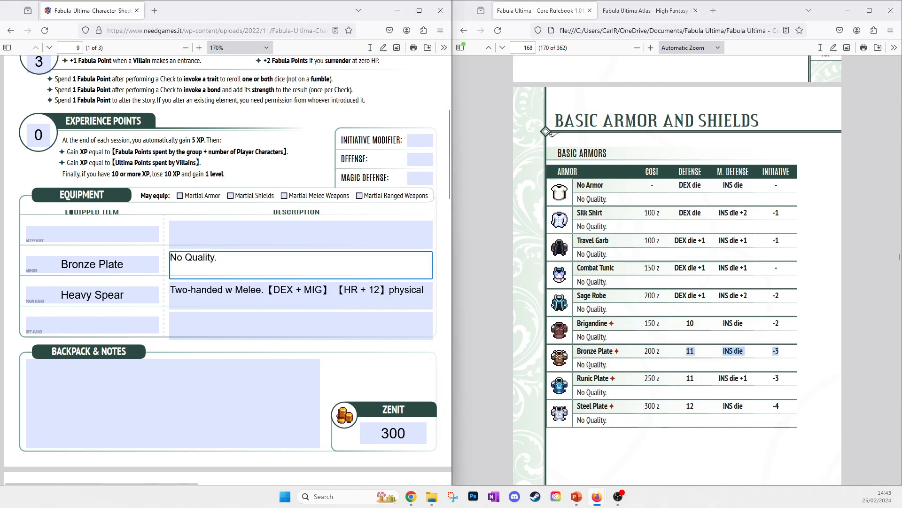
key("ctrl+v")
Set the sheet's Defense to 11, Magic Defense to ? and Initiative Modifier to -3
left_click(419, 161)
left_click(282, 271)
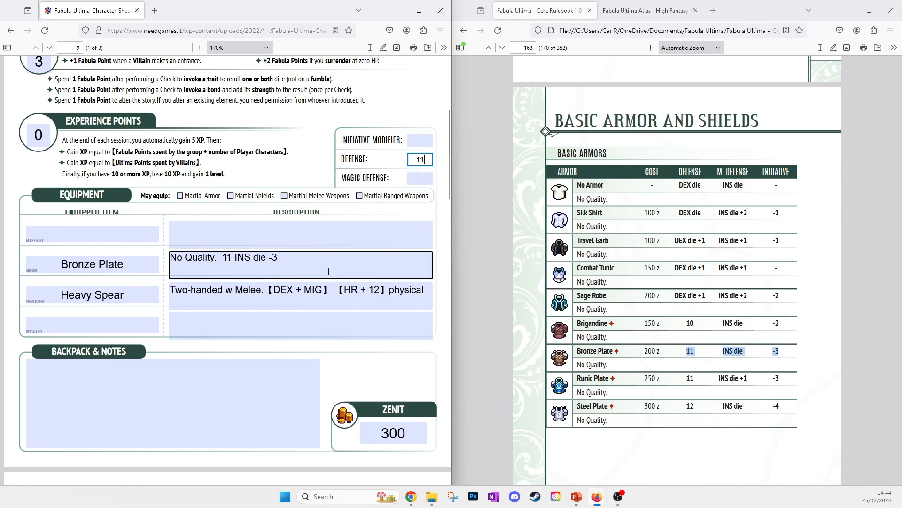
left_click(417, 178)
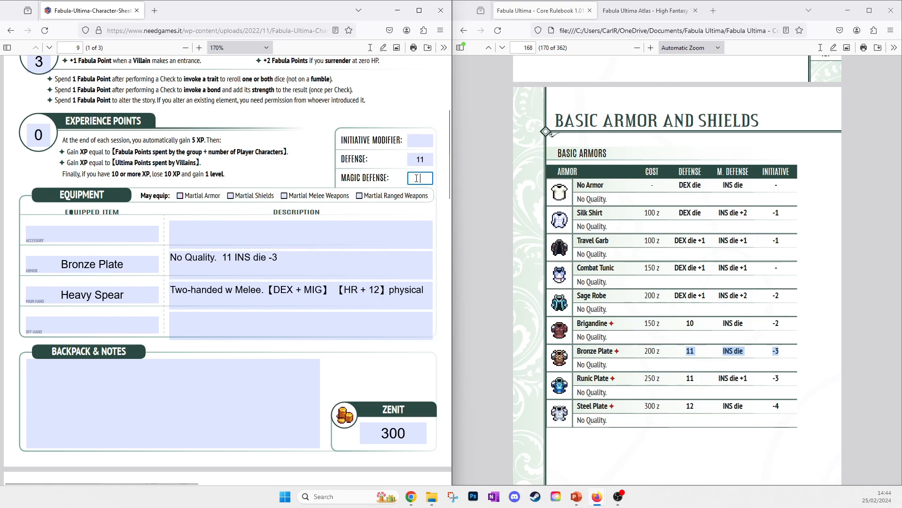
type("?")
left_click(426, 140)
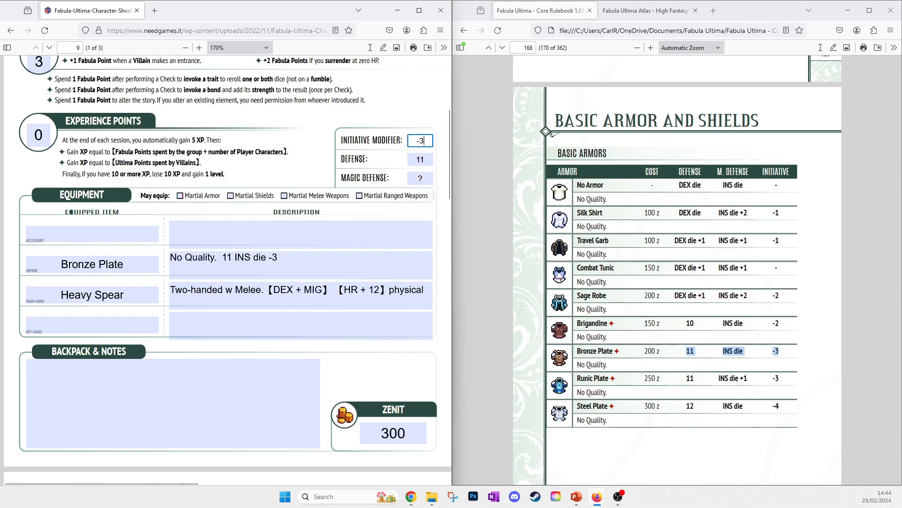
Set the sheet's Zenit to 100, deducting the Bronze Plate's 200 z cost
left_click(388, 432)
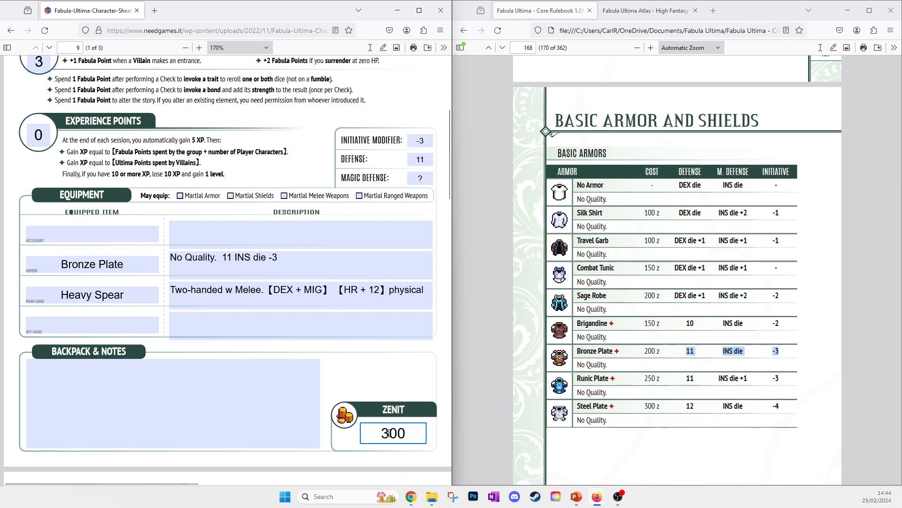
key("ctrl+a")
key("BackSpace")
type("100")
left_click(395, 348)
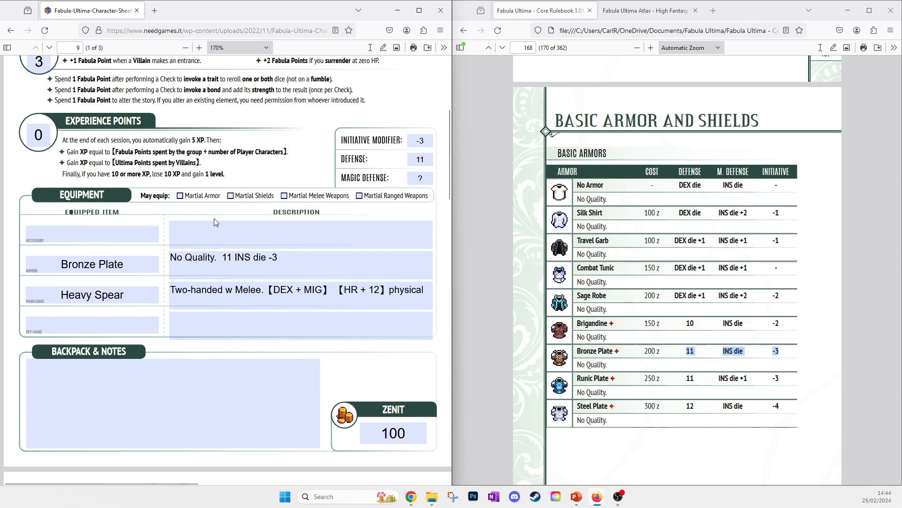
Mark martial armor, martial shields and martial melee weapons as equippable, and check the rulebook's class list for these permissions
left_click(180, 196)
left_click(230, 195)
left_click(284, 195)
scroll(639, 289, "up", 10)
scroll(638, 289, "up", 20)
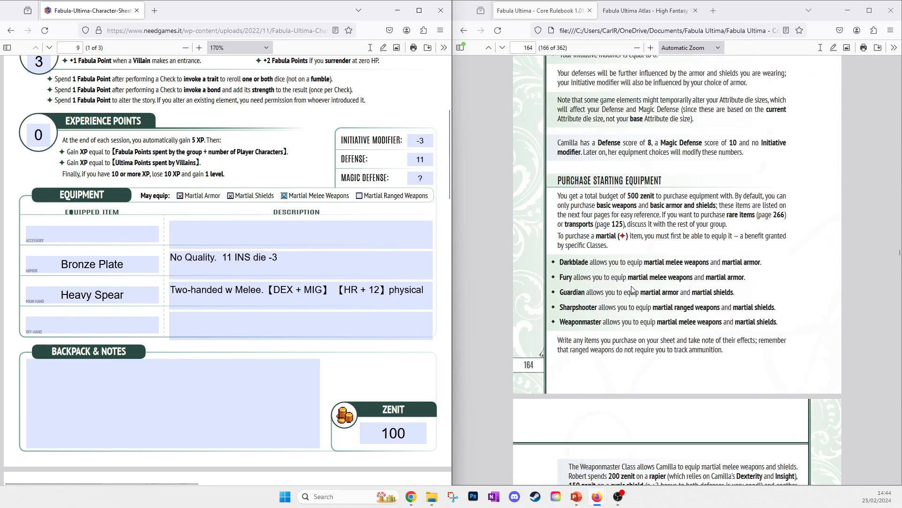
scroll(627, 287, "up", 18)
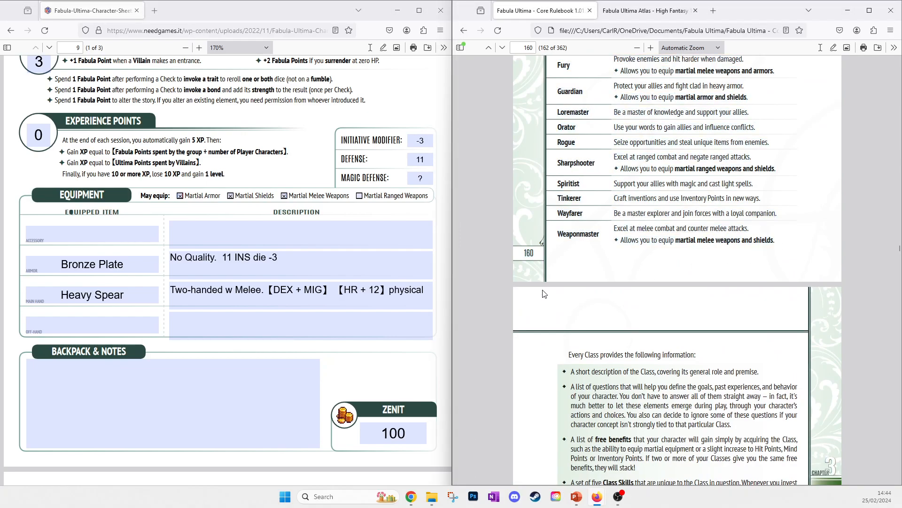
scroll(301, 282, "down", 3)
scroll(311, 319, "up", 4)
Set both the maximum and current Inventory Points on the character sheet to 6
left_click(319, 333)
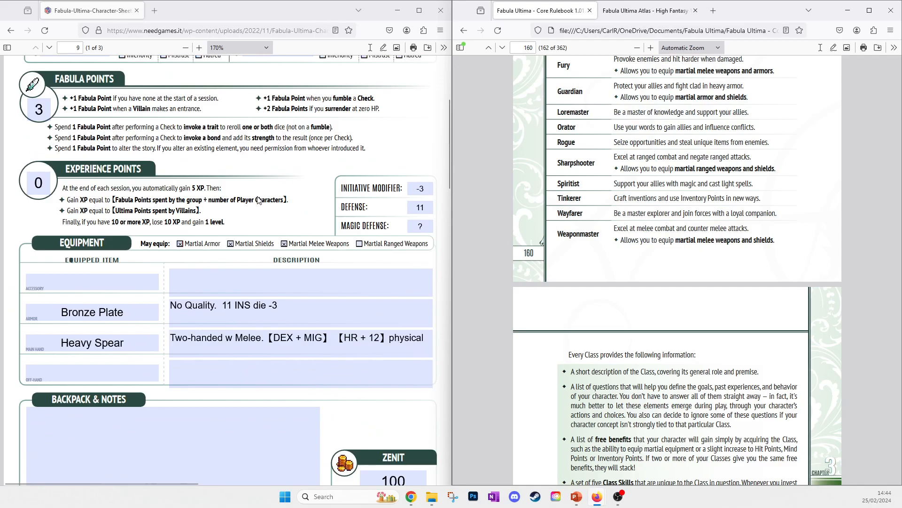
scroll(307, 204, "up", 4)
scroll(214, 372, "down", 1)
scroll(261, 284, "down", 10)
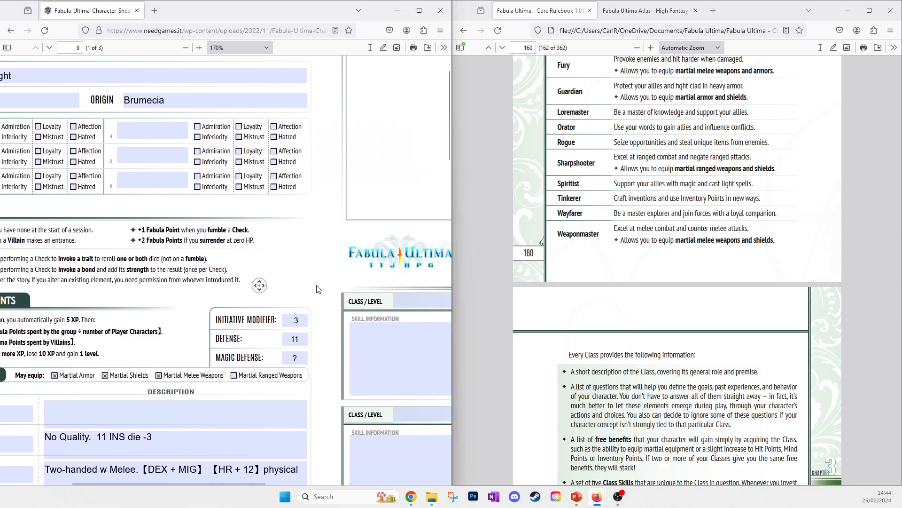
scroll(264, 266, "up", 1)
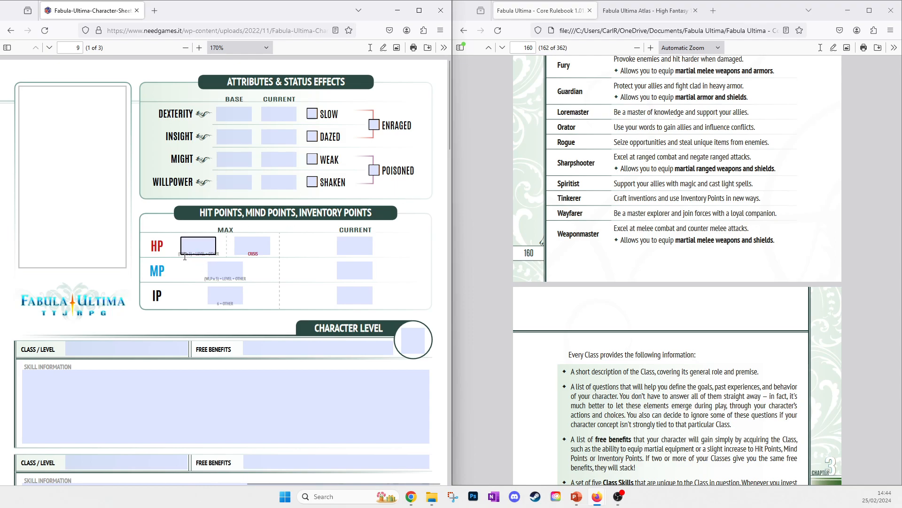
left_click(225, 291)
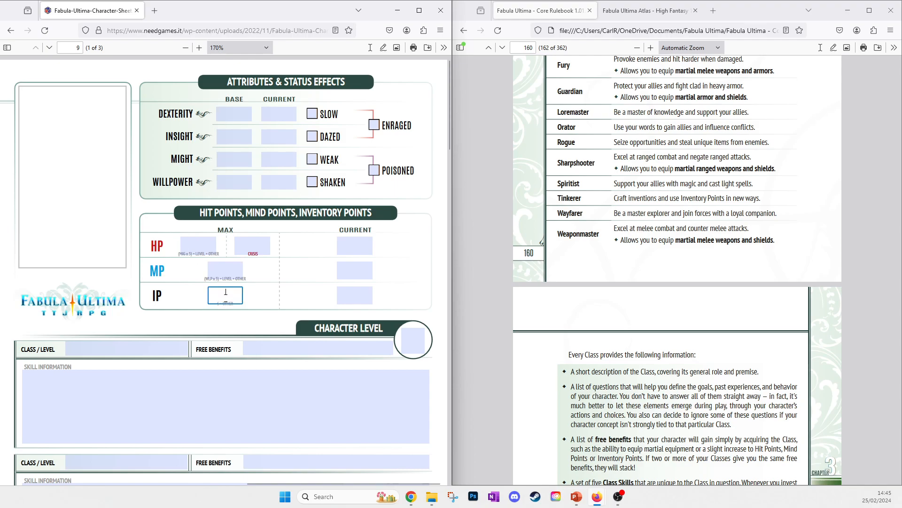
type("6")
left_click(291, 294)
left_click(360, 292)
type("6")
left_click(292, 313)
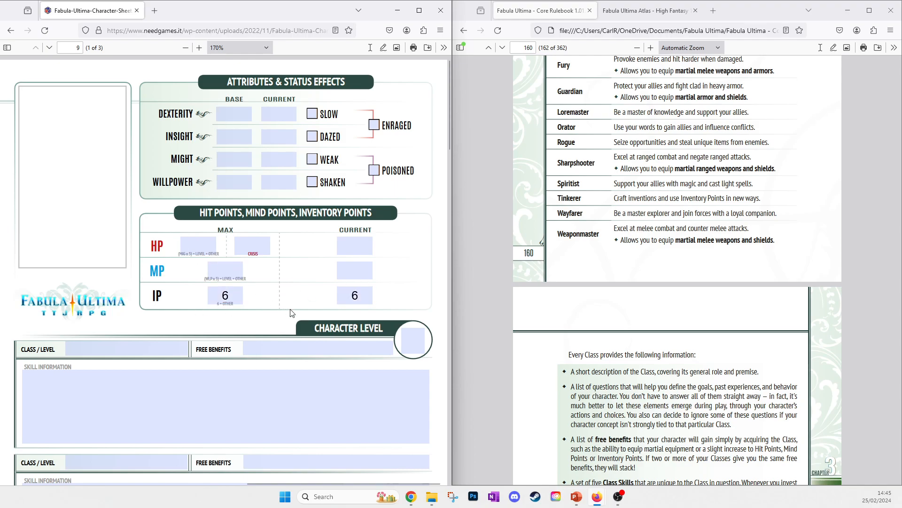
Find the Weaponmaster class pages in the rulebook and bring up its free benefits and skills
scroll(227, 322, "down", 2)
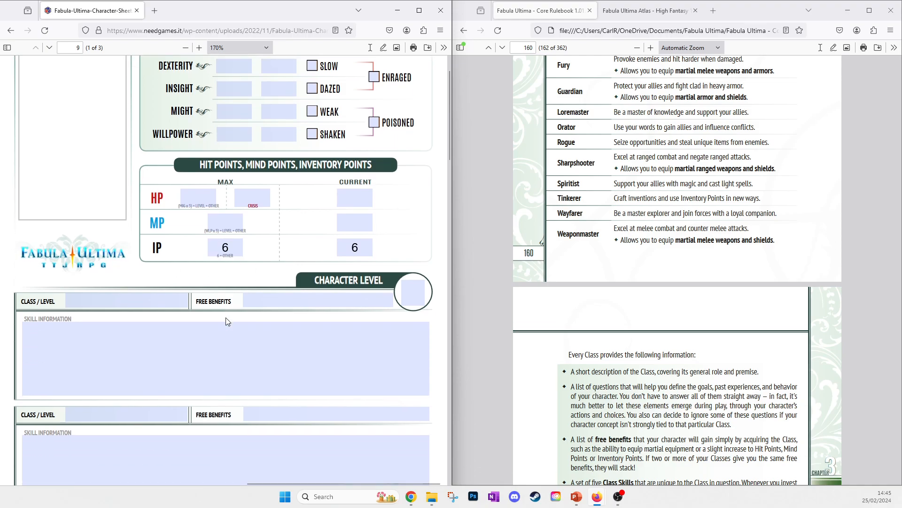
left_click(125, 300)
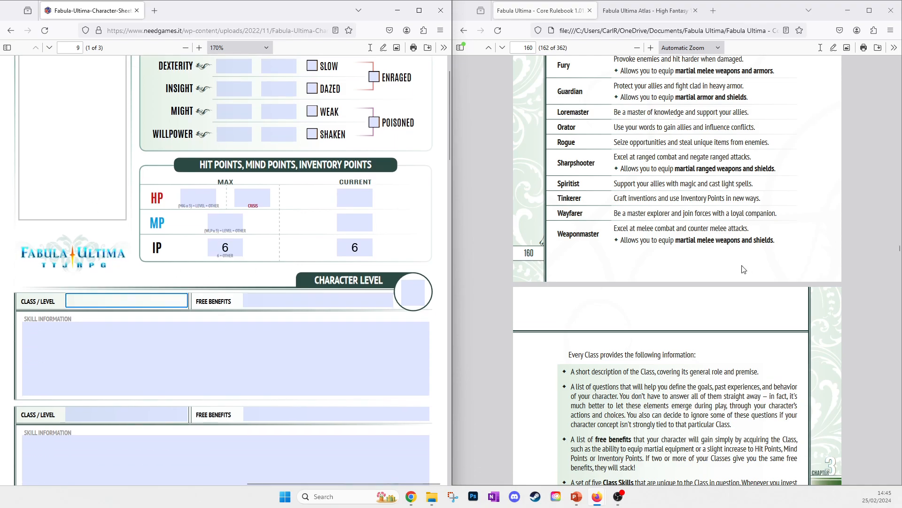
left_click(613, 243)
double_click(587, 238)
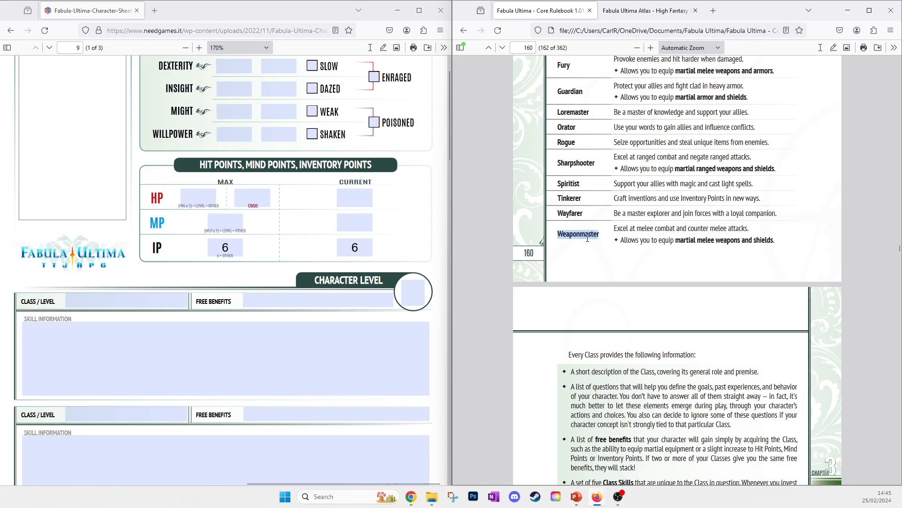
middle_click(612, 263)
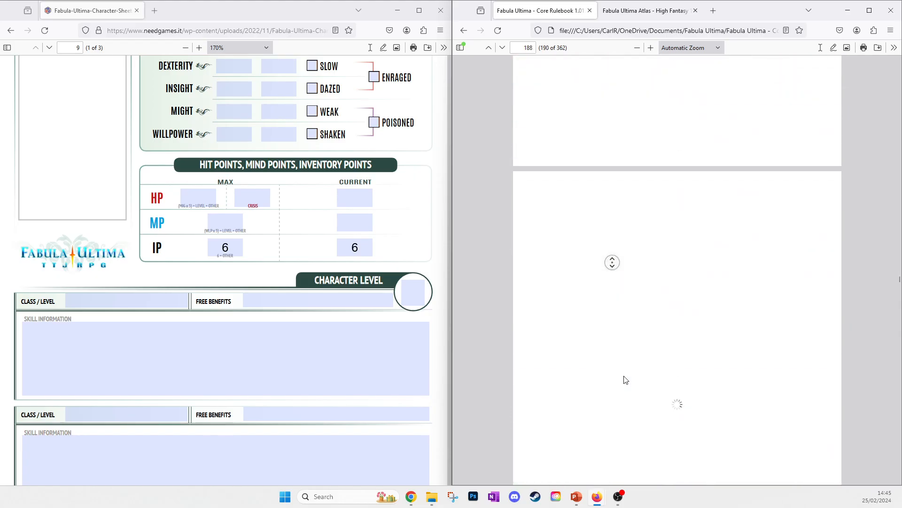
left_click(626, 380)
scroll(626, 379, "down", 20)
scroll(625, 379, "down", 20)
scroll(625, 376, "down", 20)
scroll(625, 379, "down", 20)
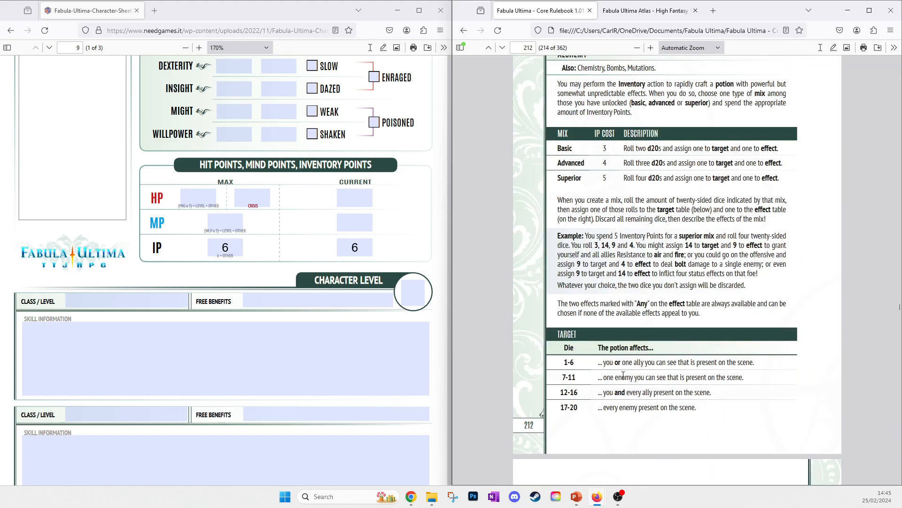
scroll(623, 375, "down", 11)
scroll(617, 371, "up", 16)
scroll(617, 370, "up", 15)
scroll(614, 371, "down", 20)
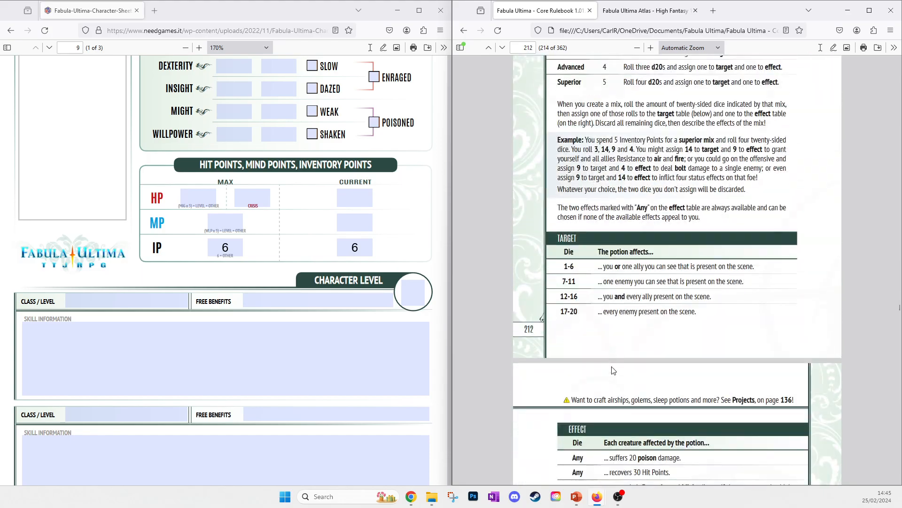
scroll(613, 370, "down", 20)
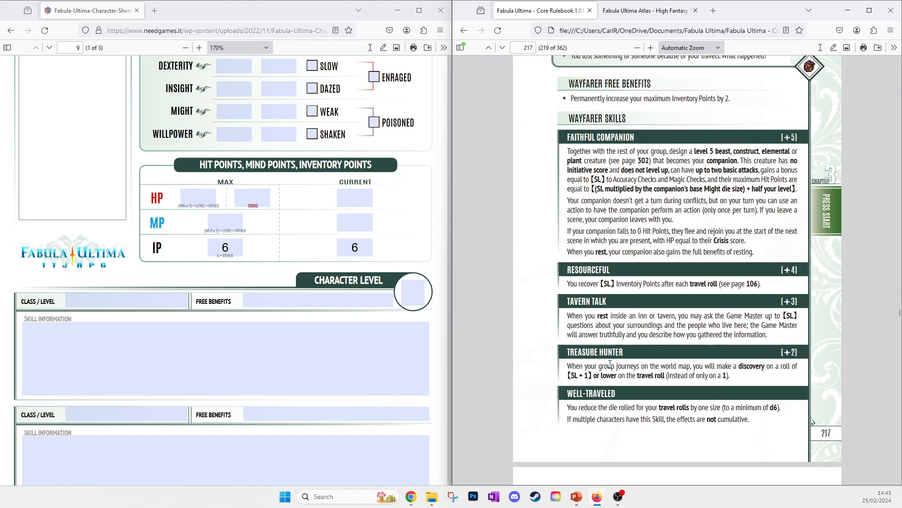
scroll(610, 364, "up", 6)
scroll(609, 365, "down", 12)
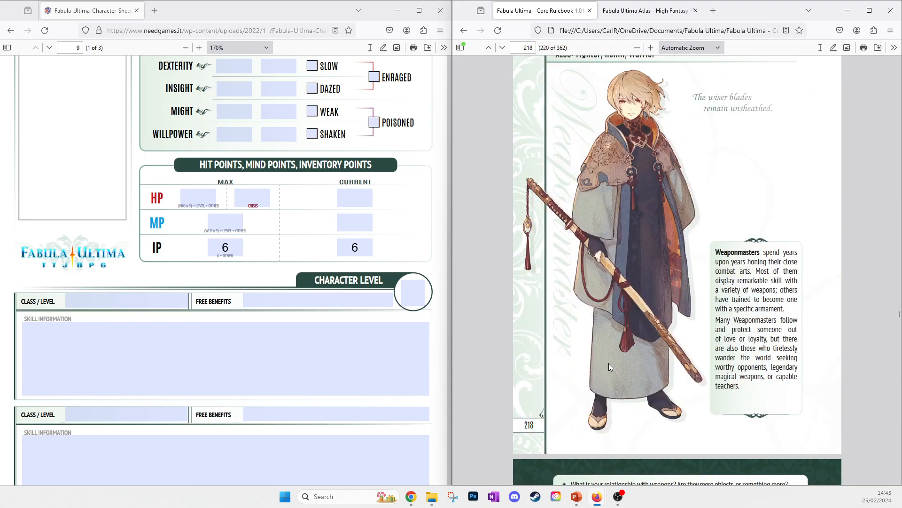
scroll(609, 363, "up", 4)
scroll(608, 362, "down", 10)
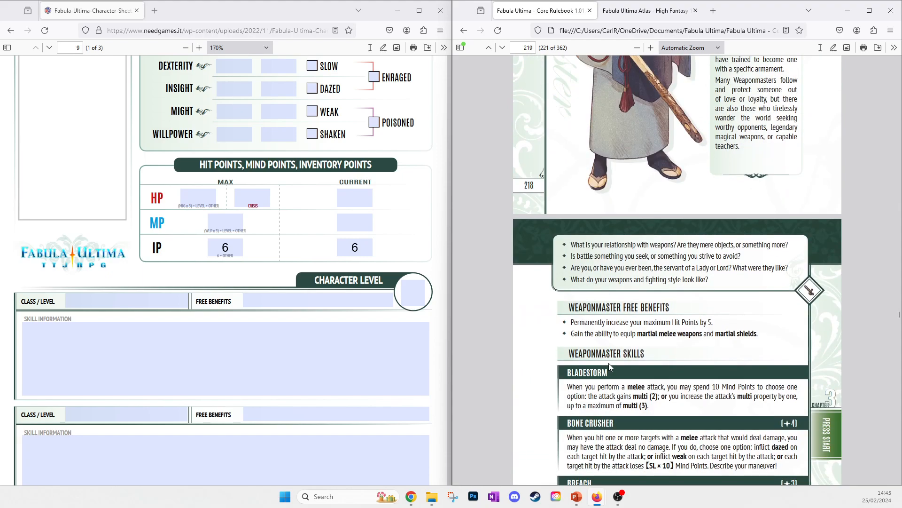
Enter Weaponmaster as the first class on the character sheet and Max HP +5 as its free benefit
left_click(117, 301)
type("Weaponmaster")
left_click(121, 345)
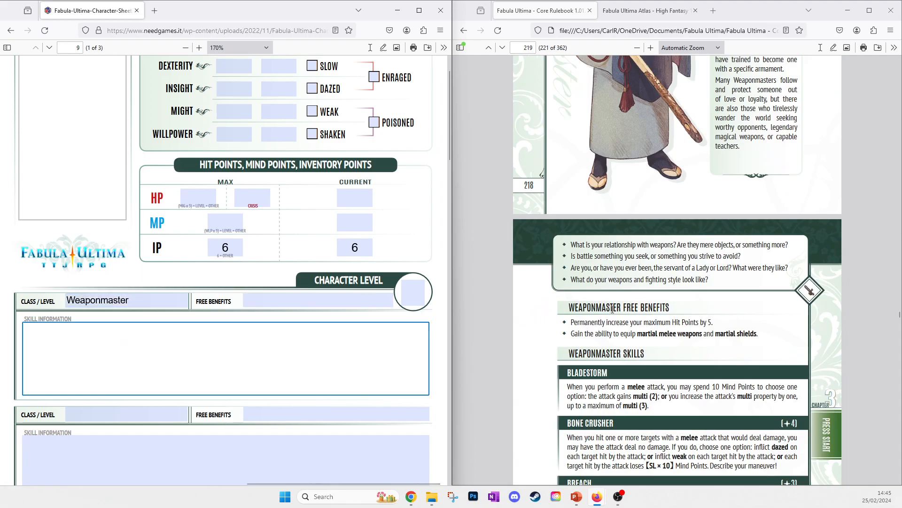
left_click(262, 304)
type("Max HP +5")
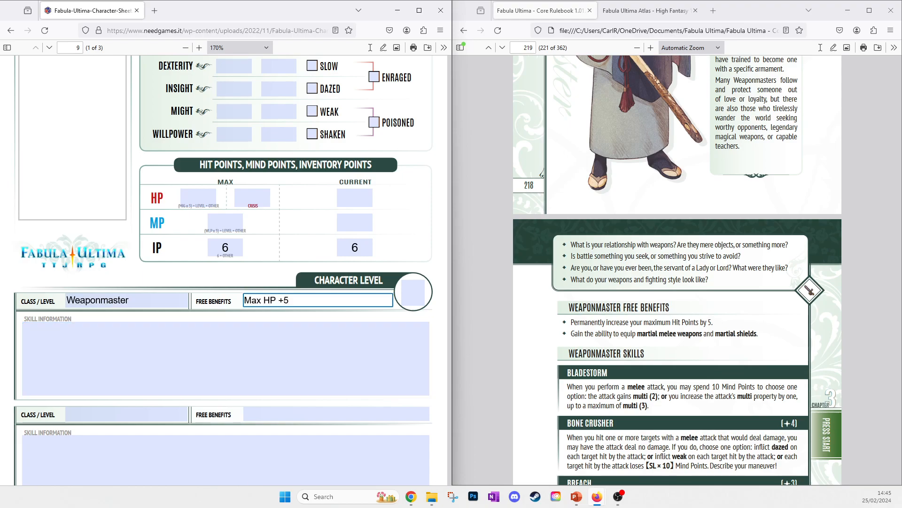
Extend the Weaponmaster free benefits to read "Max HP +5, Equip melee + shields"
left_click(198, 197)
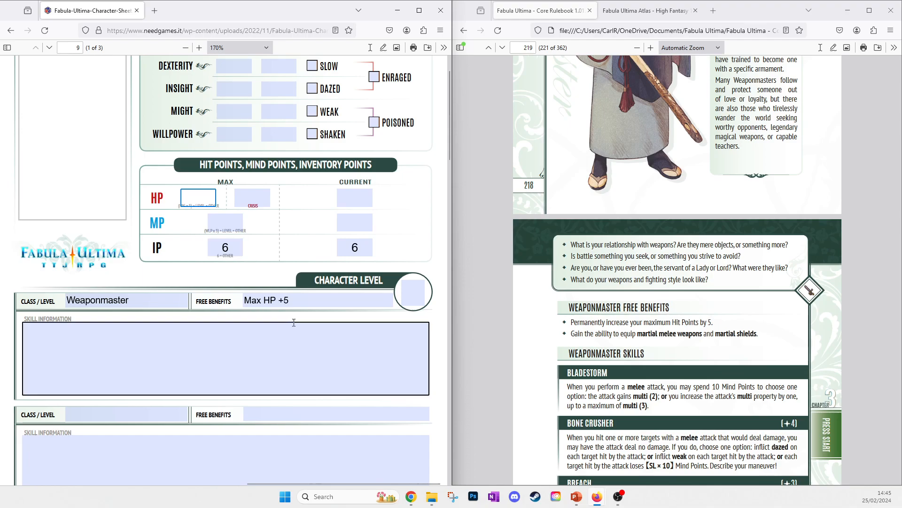
left_click(307, 304)
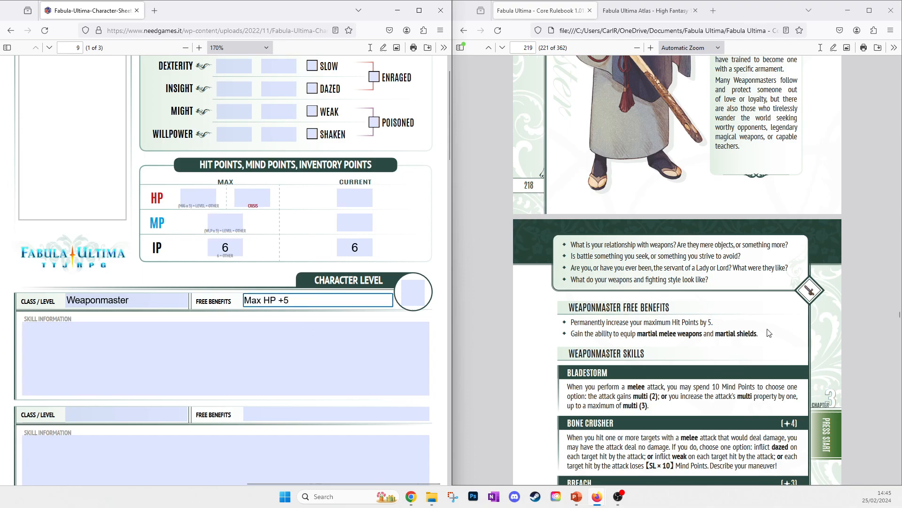
left_click(688, 333)
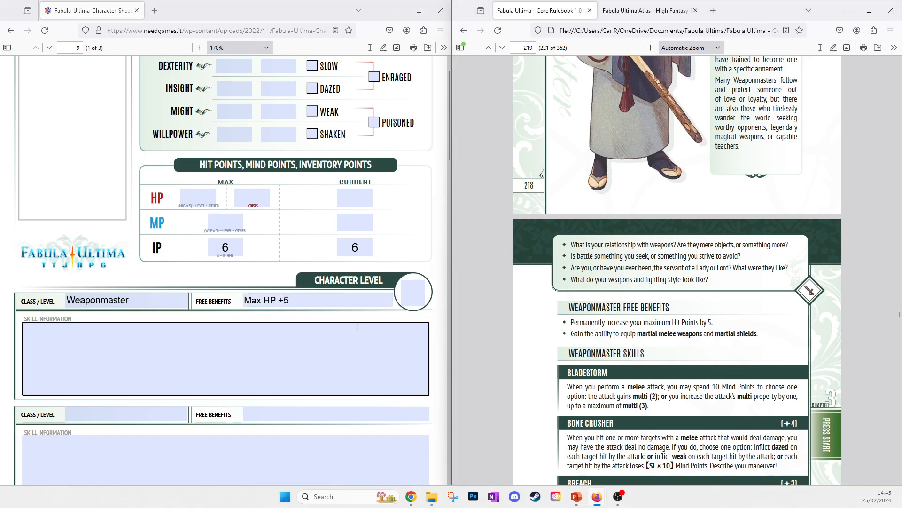
left_click(325, 300)
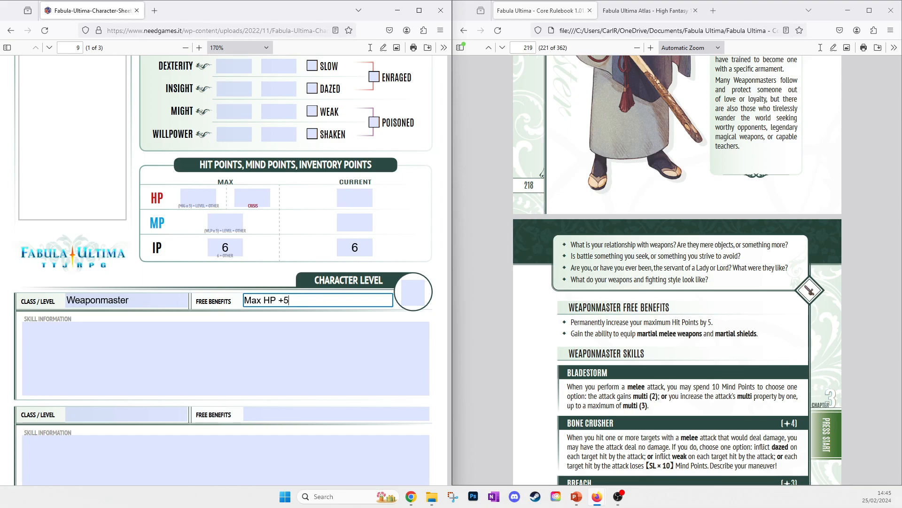
type("Equip m")
type("ell")
type("e")
key("BackSpace")
key("BackSpace")
type("ee + shields")
Show the Weaponmaster skills through Melee Weapon Mastery in the rulebook and set the character level to 5
left_click(207, 346)
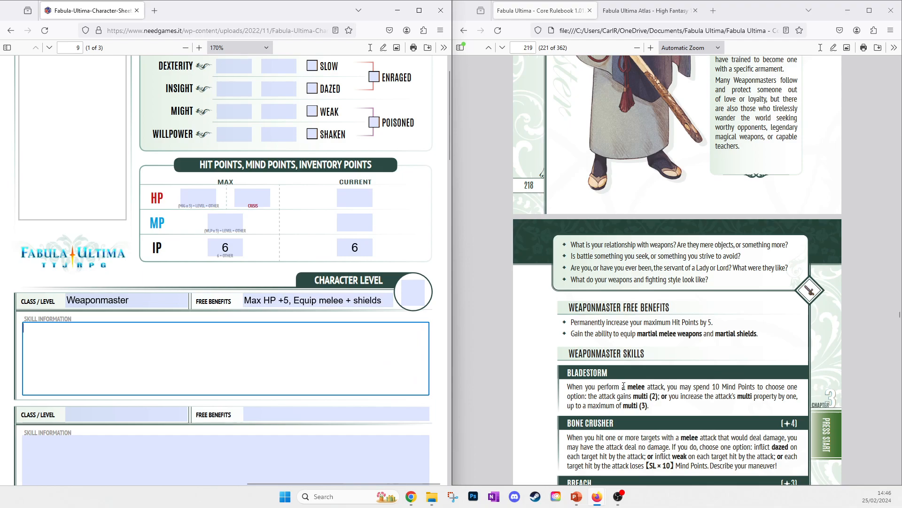
scroll(622, 386, "down", 4)
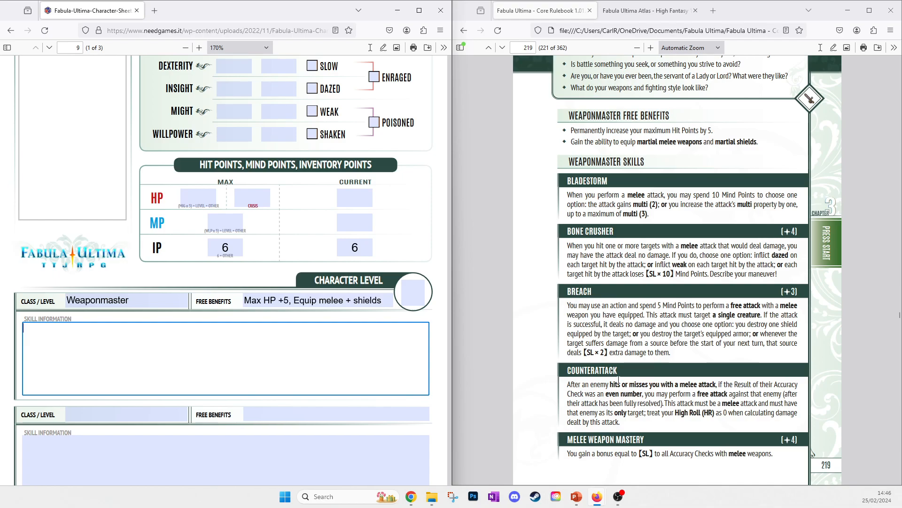
left_click(413, 301)
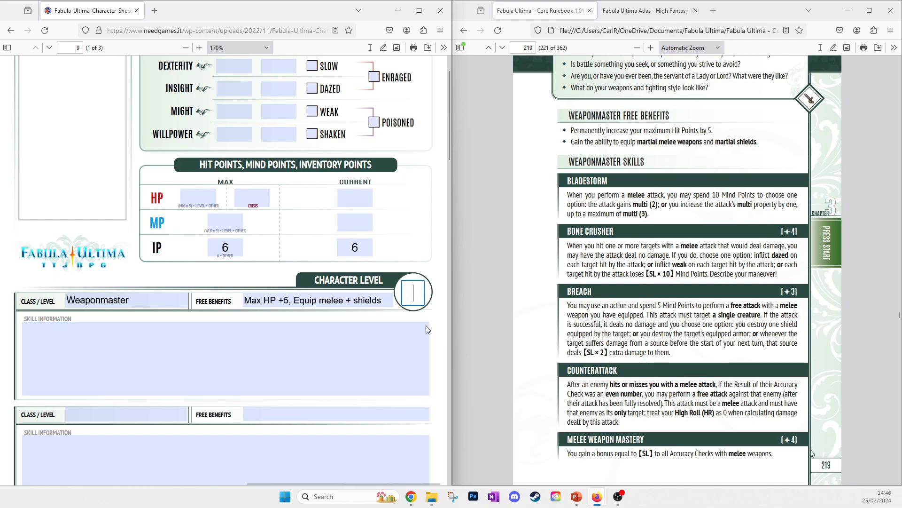
type("5")
left_click(279, 283)
left_click(169, 324)
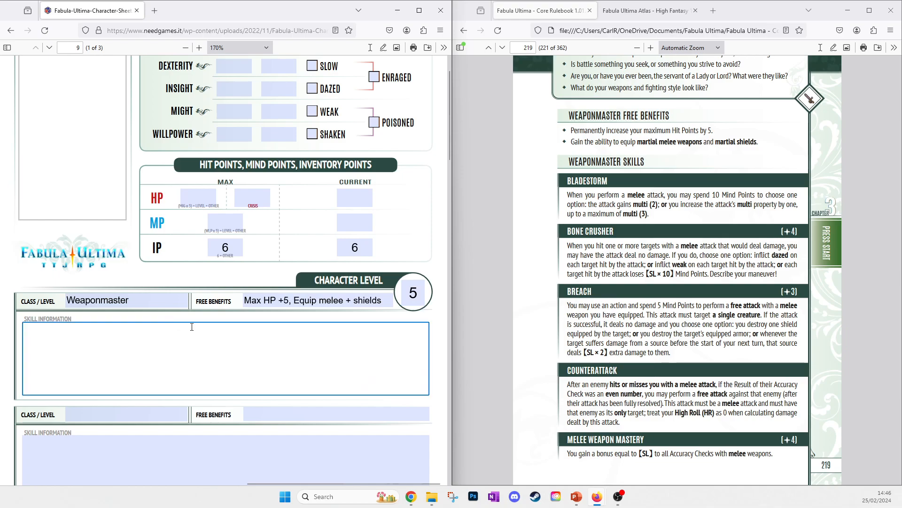
Copy the Melee Weapon Mastery skill name from the rulebook into the Weaponmaster skill information and mark it as SL 1
scroll(656, 305, "down", 1)
scroll(656, 306, "up", 1)
left_click(646, 433)
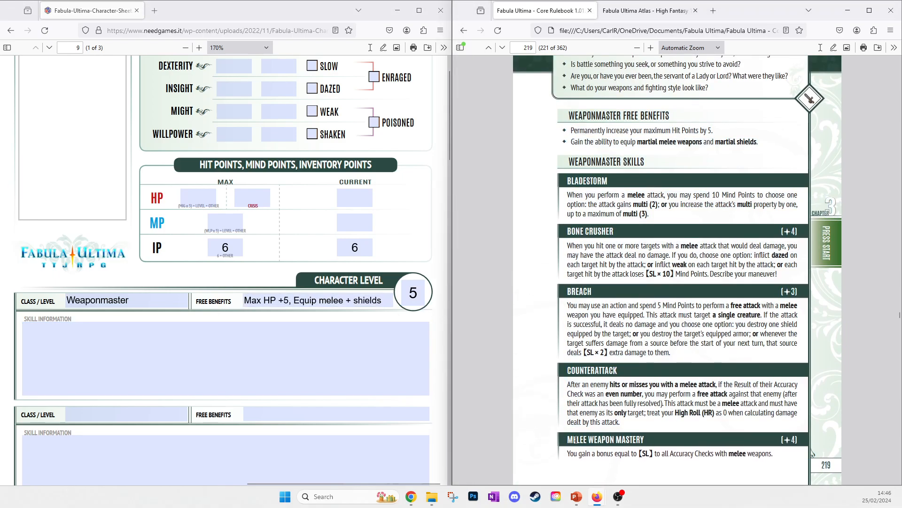
left_click_drag(569, 439, 645, 437)
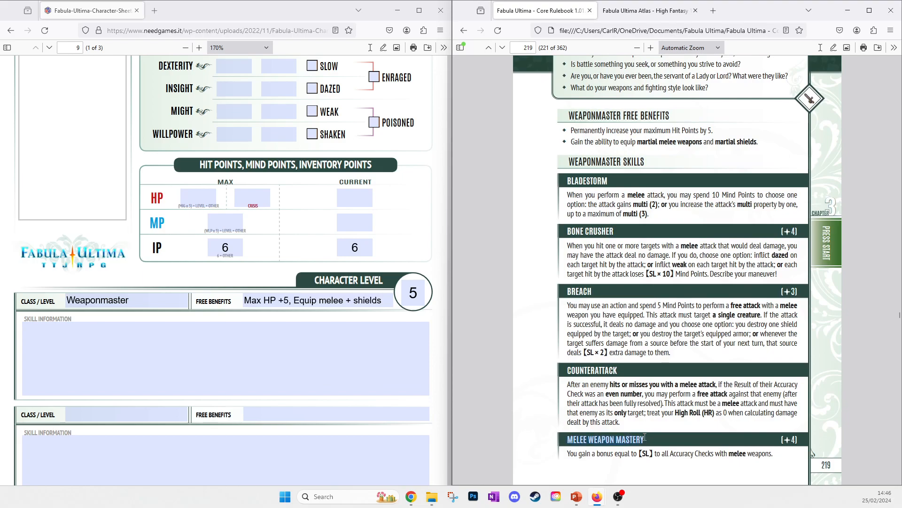
key("ctrl+c")
left_click(195, 335)
key("ctrl+v")
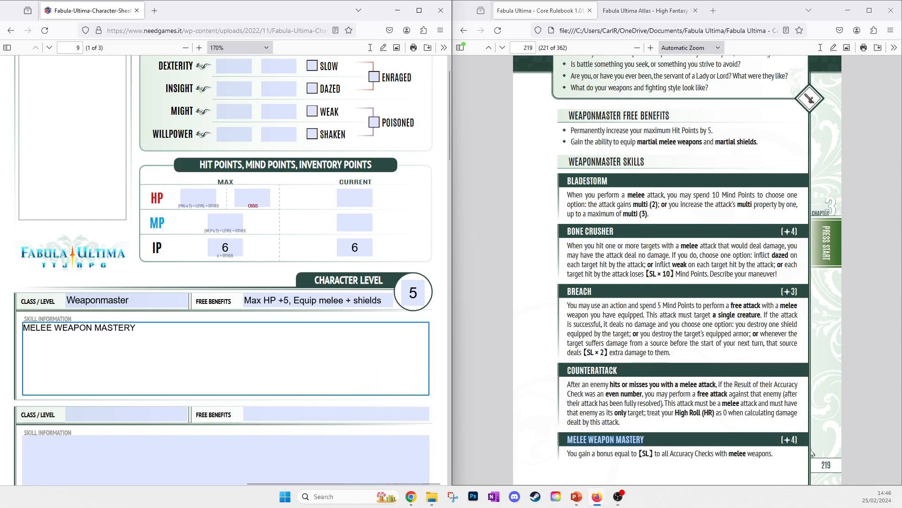
left_click(582, 455)
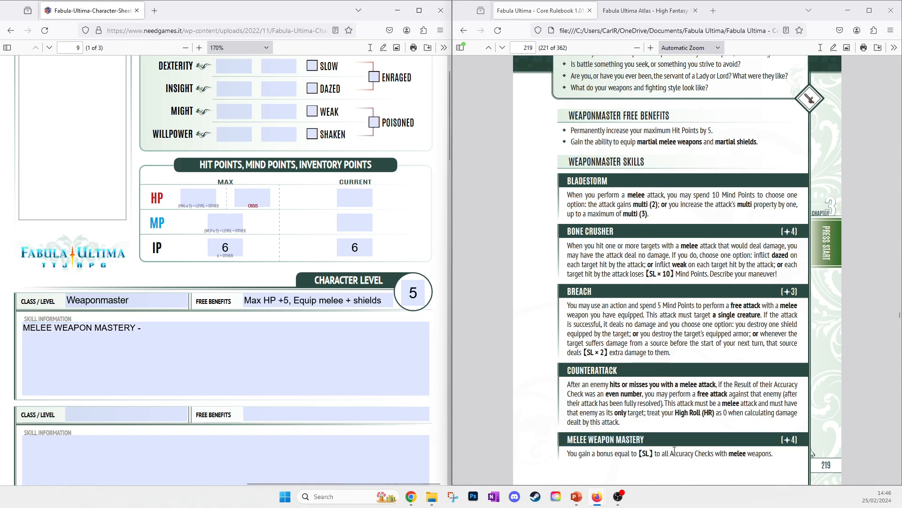
left_click(195, 336)
type("SL")
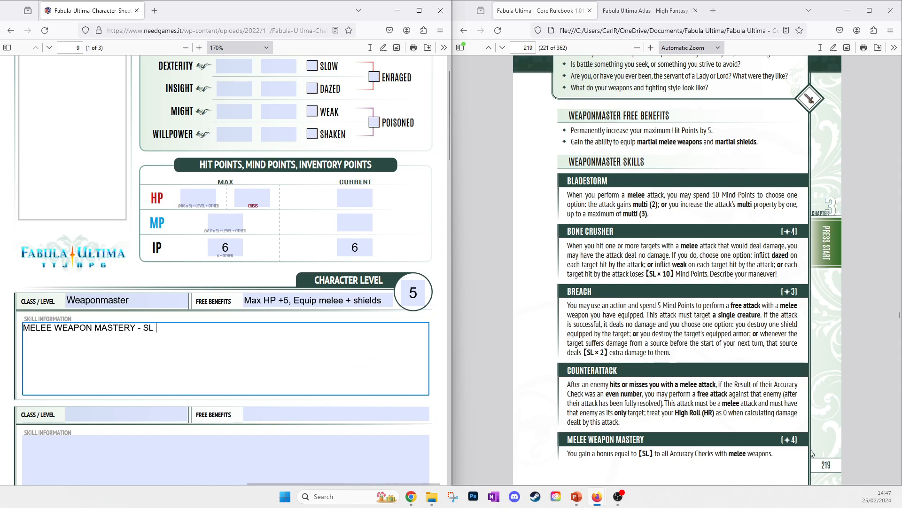
type(" 1 -")
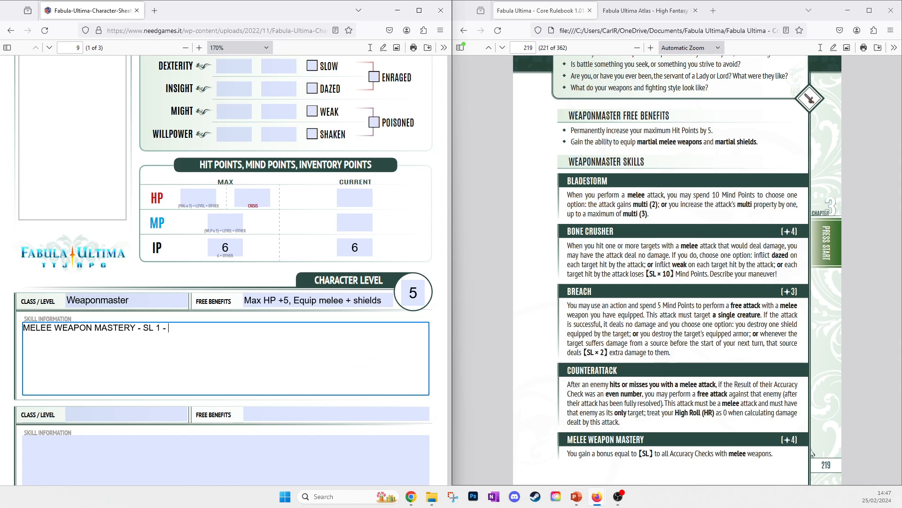
Copy Melee Weapon Mastery's rule text from the rulebook and add it after SL 1 in the skill information
left_click(541, 450)
left_click_drag(570, 453, 772, 455)
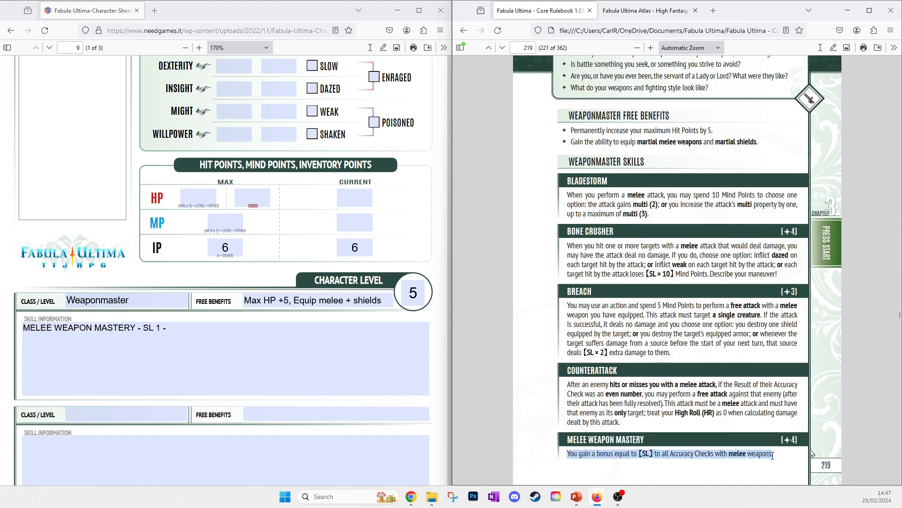
key("ctrl+c")
left_click(251, 332)
key("ctrl+v")
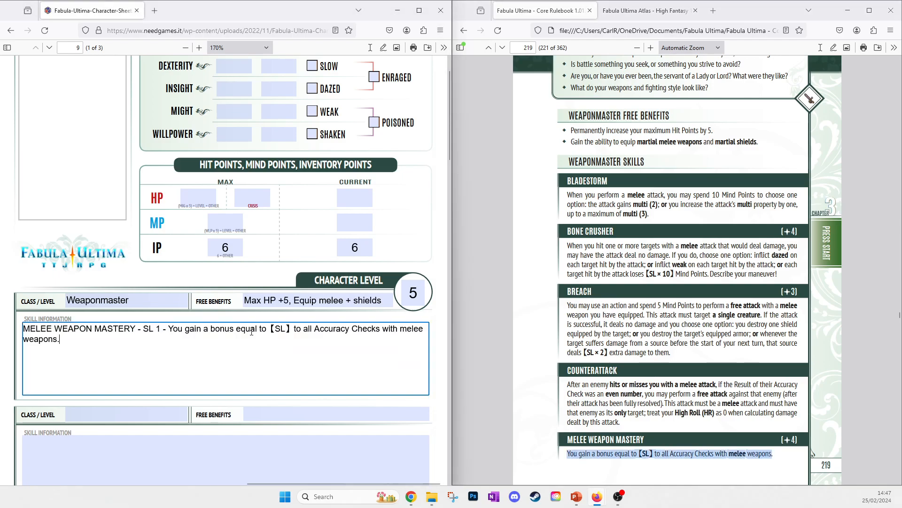
left_click(748, 441)
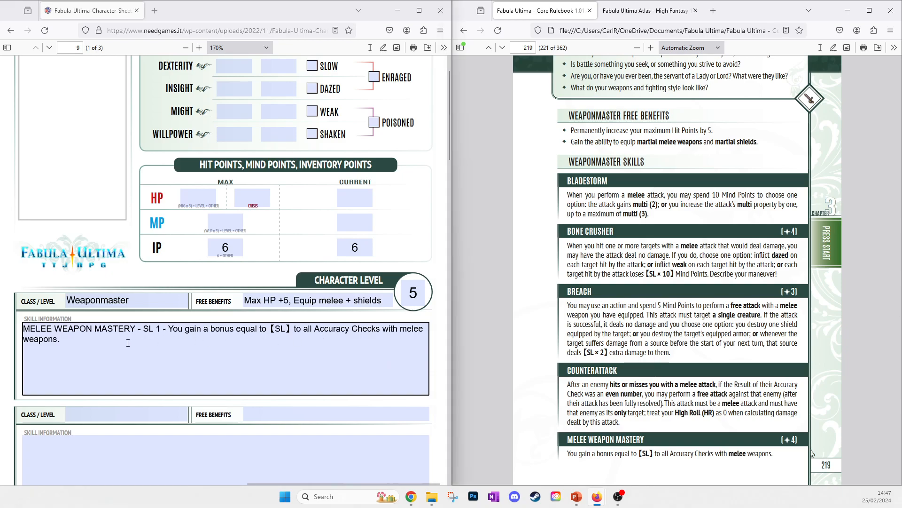
Copy the Counterattack skill name from the rulebook onto a new line of the Weaponmaster skill information, followed by a dash
left_click(157, 343)
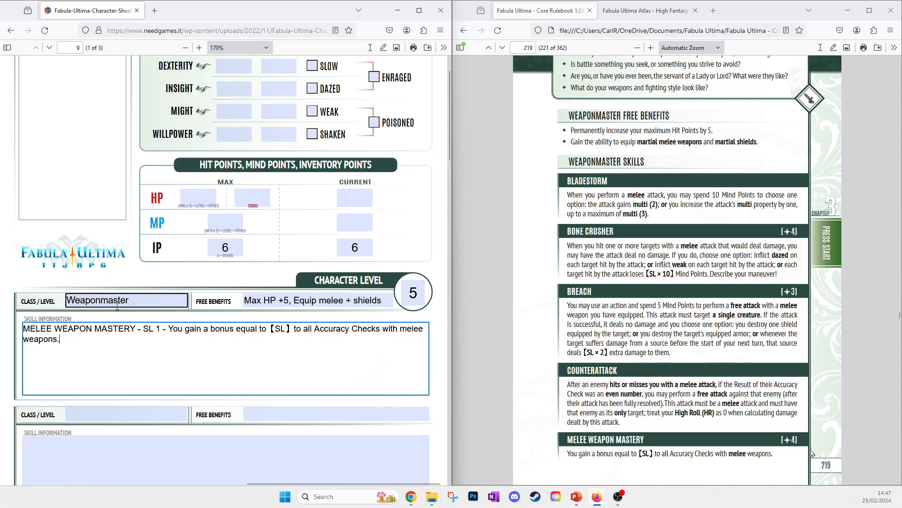
double_click(592, 371)
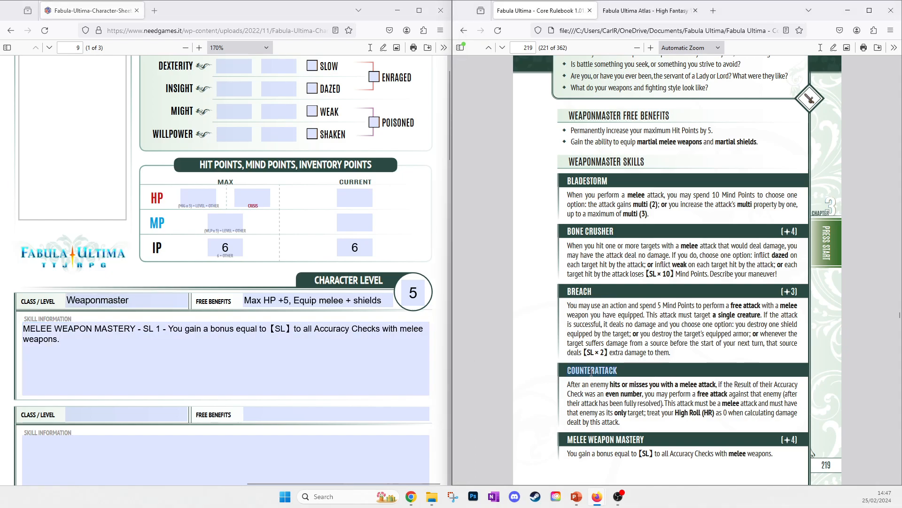
left_click(70, 356)
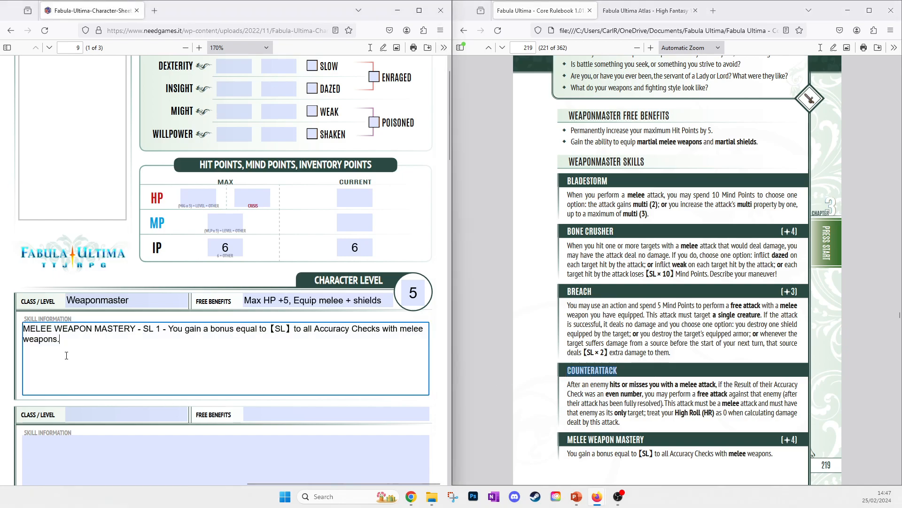
key("Return")
key("ctrl+v")
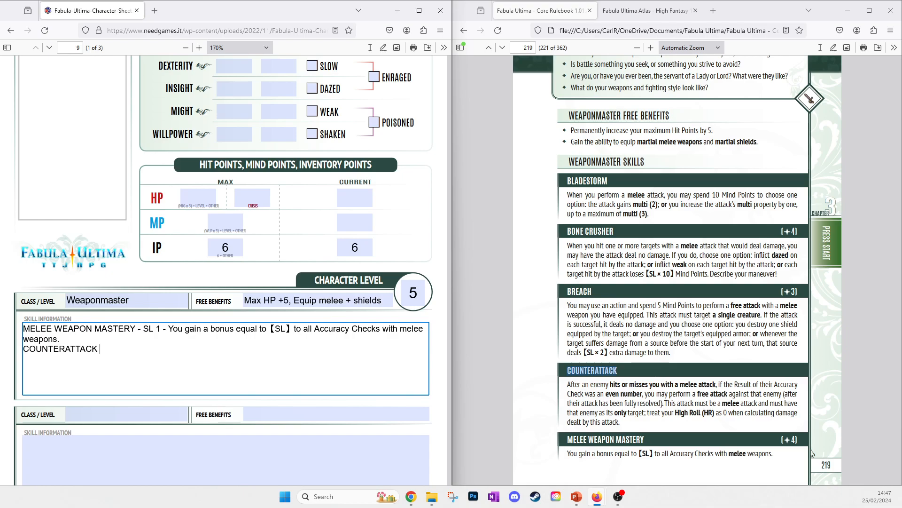
type("-")
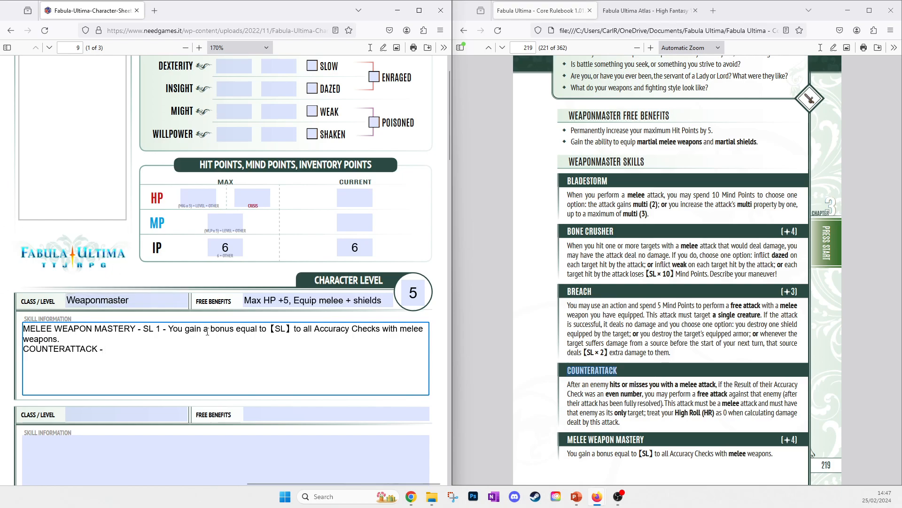
Shorten the Melee Weapon Mastery description by removing "You gain a" so it starts with "Bonus equal to"
left_click_drag(211, 328, 171, 328)
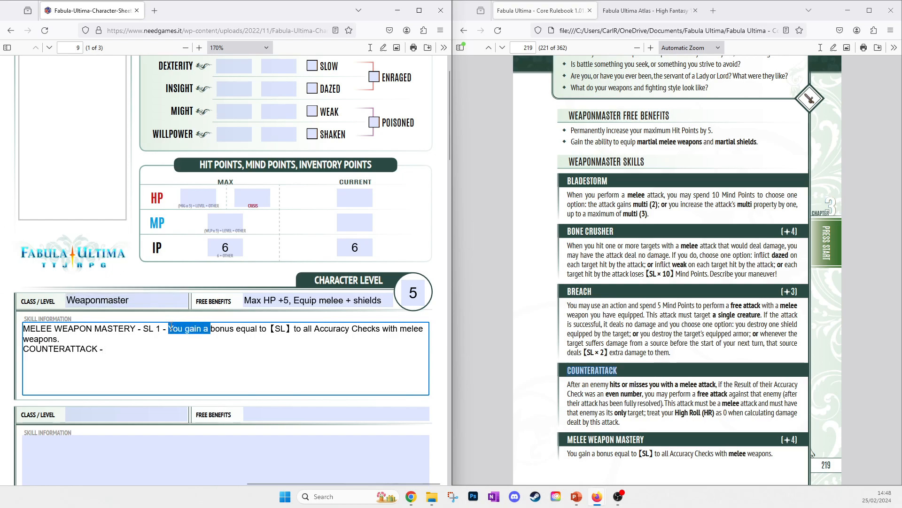
key("Delete")
key("Delete")
type("B")
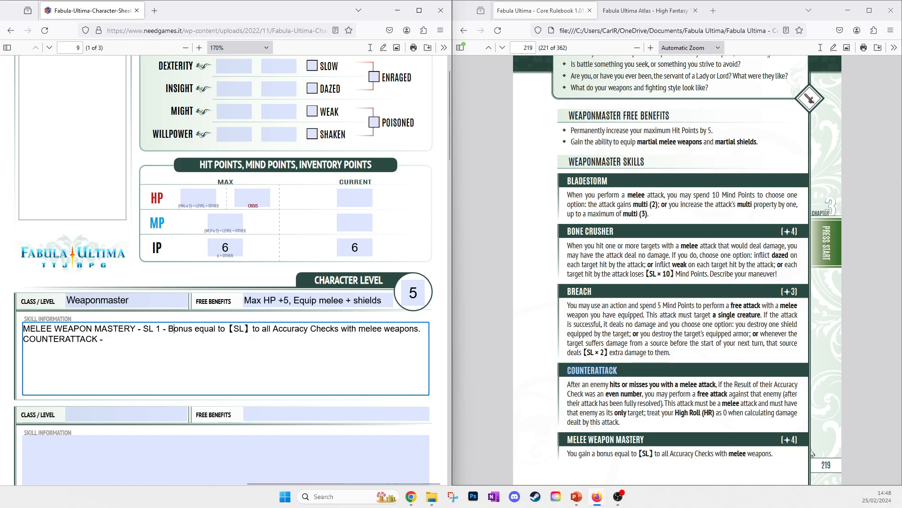
left_click_drag(186, 334, 197, 357)
left_click(231, 337)
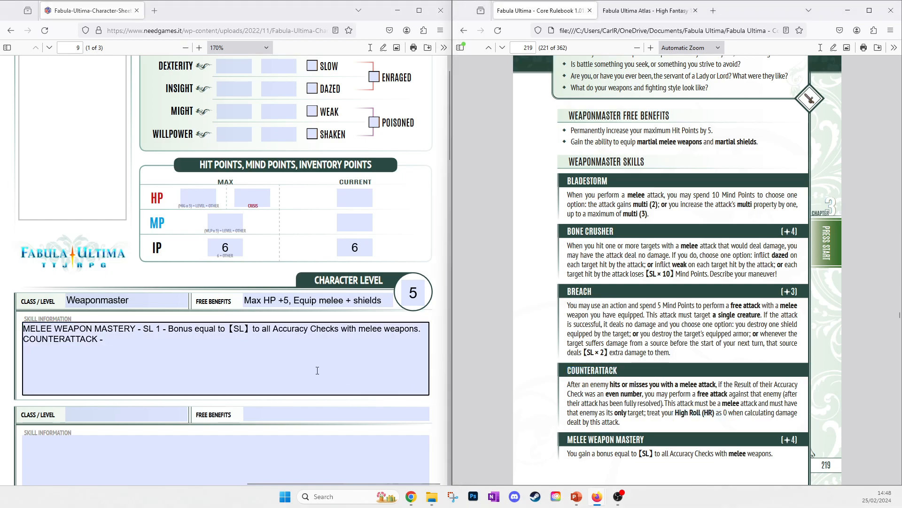
Describe Counterattack as "When enemy hits or misses with even number, attack back. HR is 0 for damage."
left_click(268, 348)
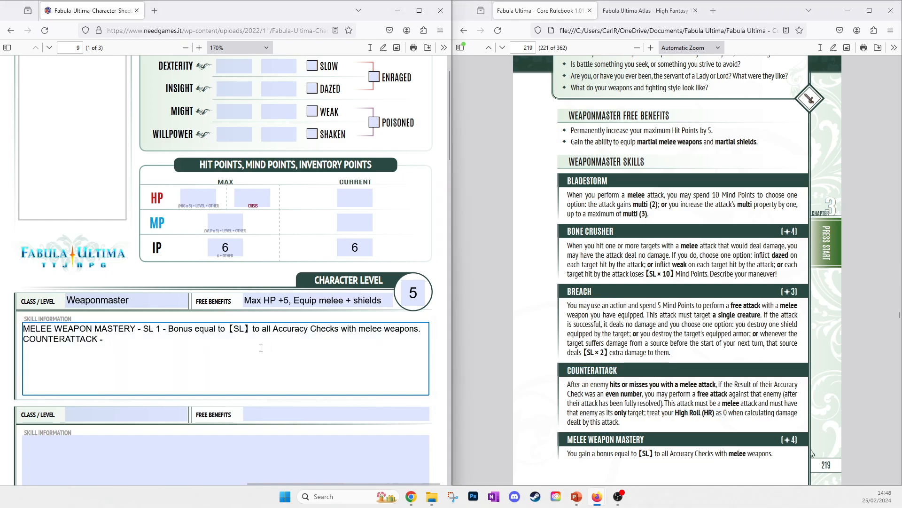
type("When enemy ")
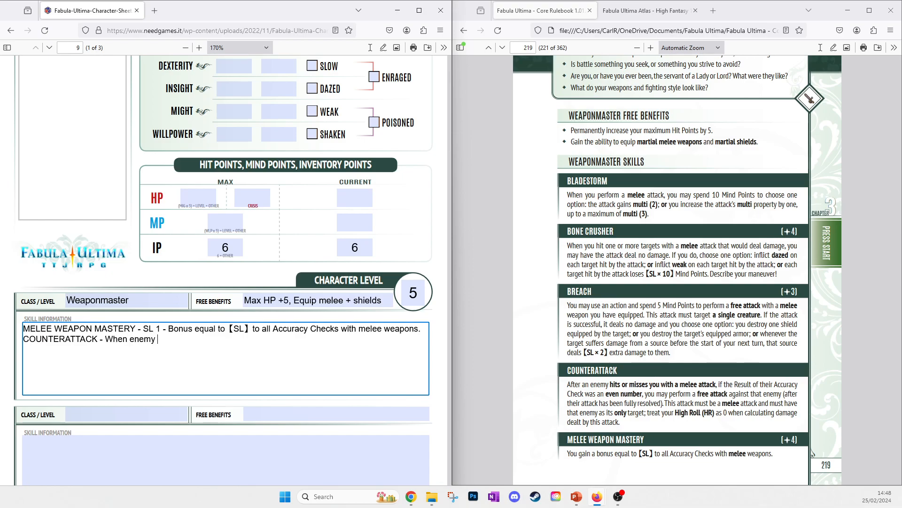
type("hits or misses with even nu")
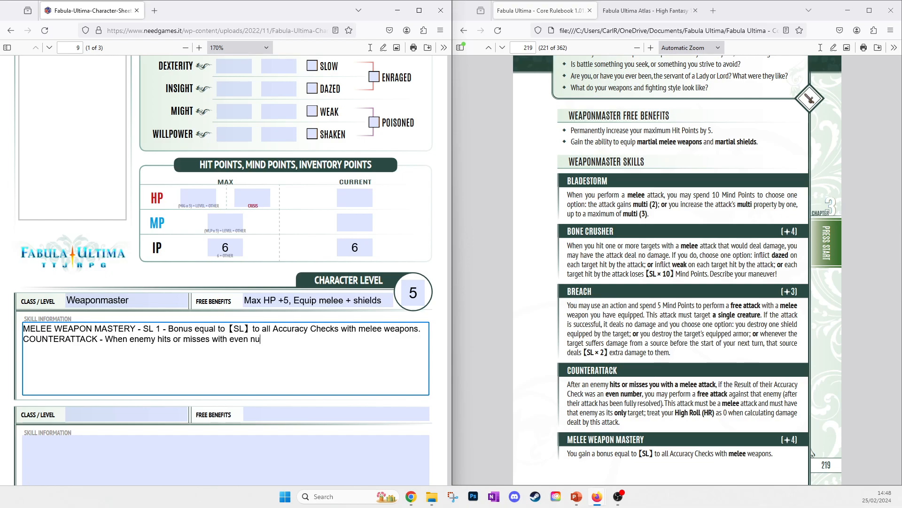
type("mber, attack back. HR is")
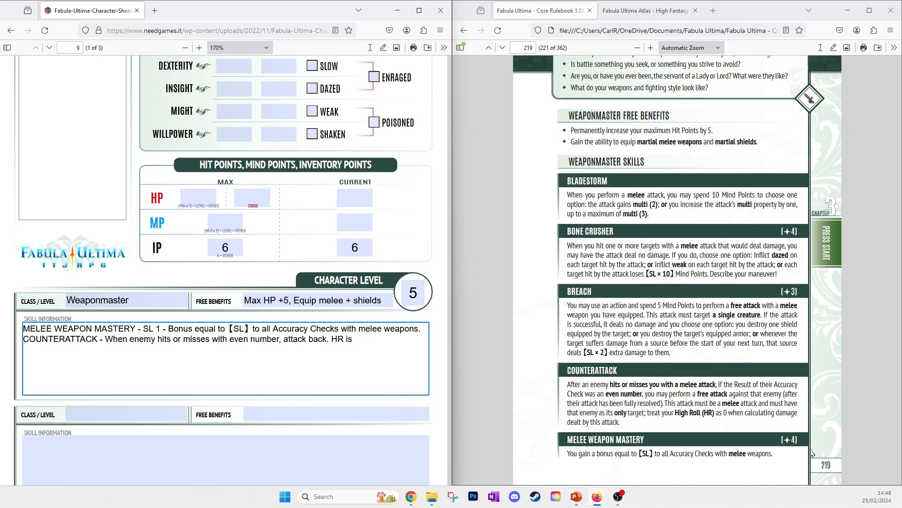
type(" 0 for damage.")
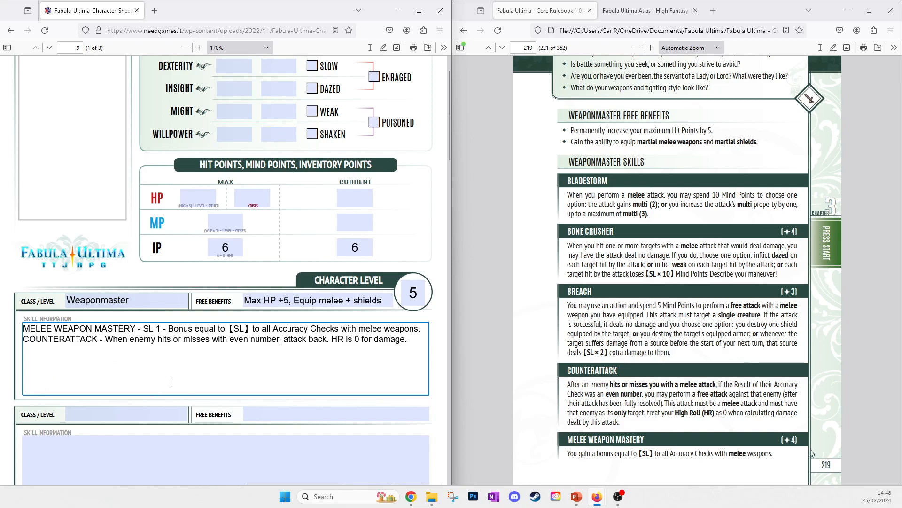
left_click(488, 216)
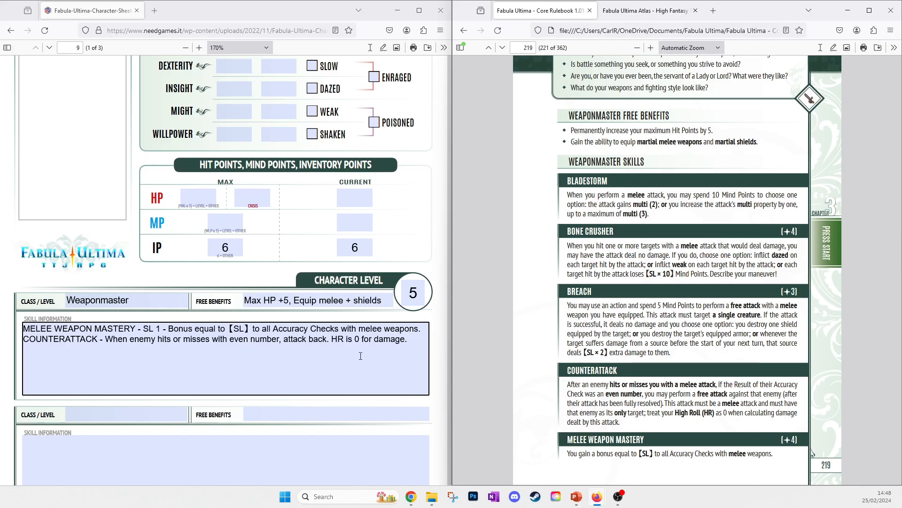
left_click(532, 310)
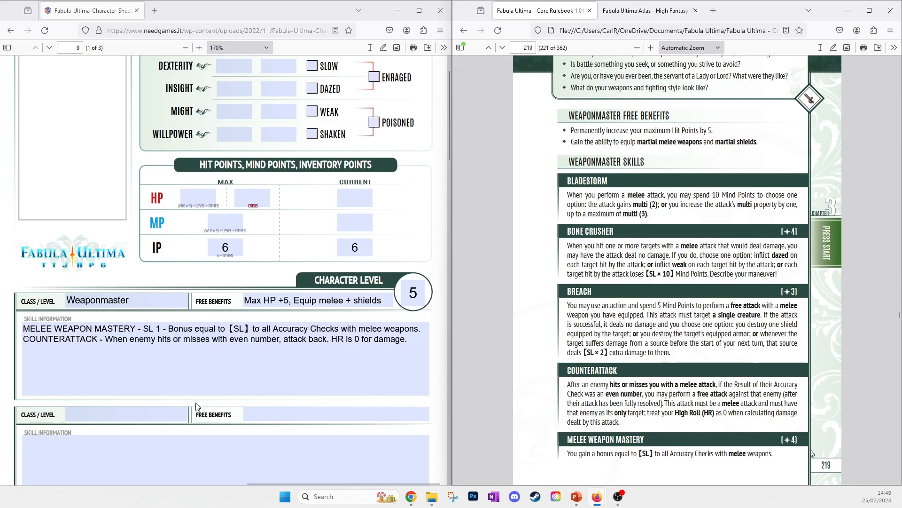
Find the Elementalist class in the core rulebook and look through its free benefits, skills and spell list
scroll(164, 377, "down", 2)
left_click(164, 376)
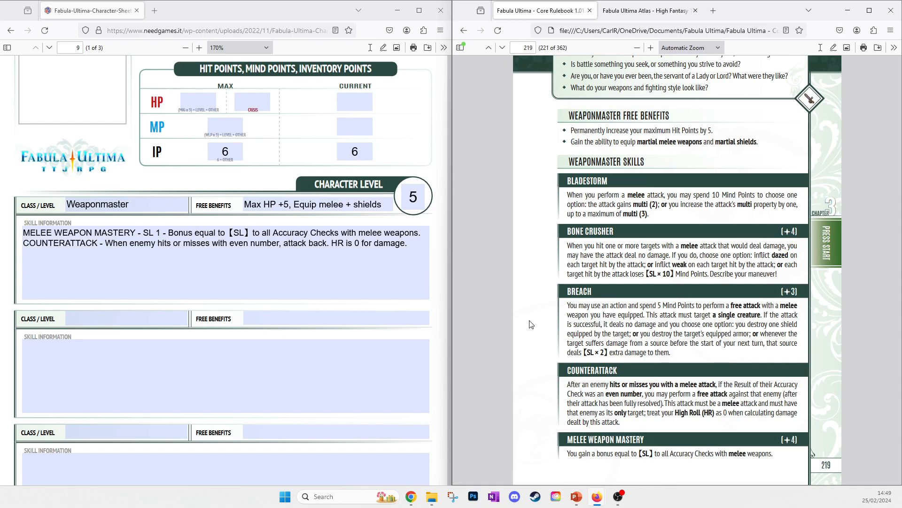
middle_click(542, 354)
scroll(541, 354, "up", 20)
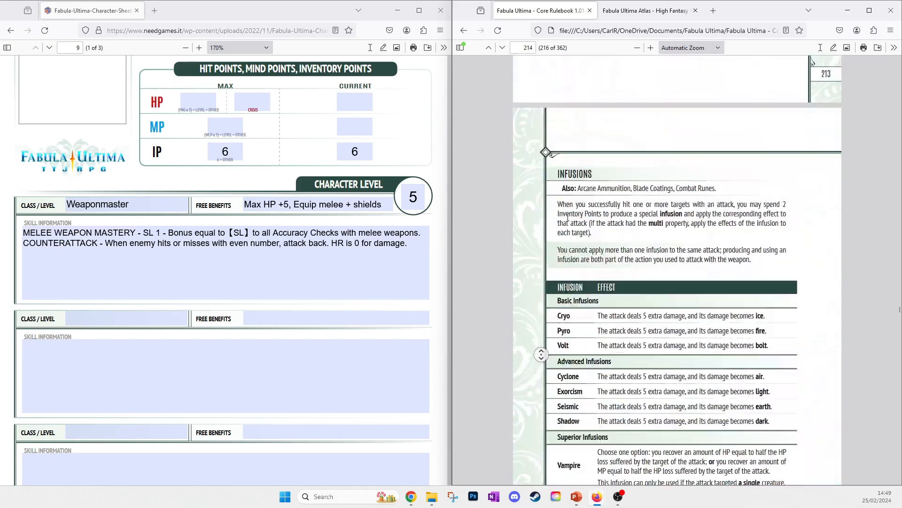
scroll(542, 354, "up", 20)
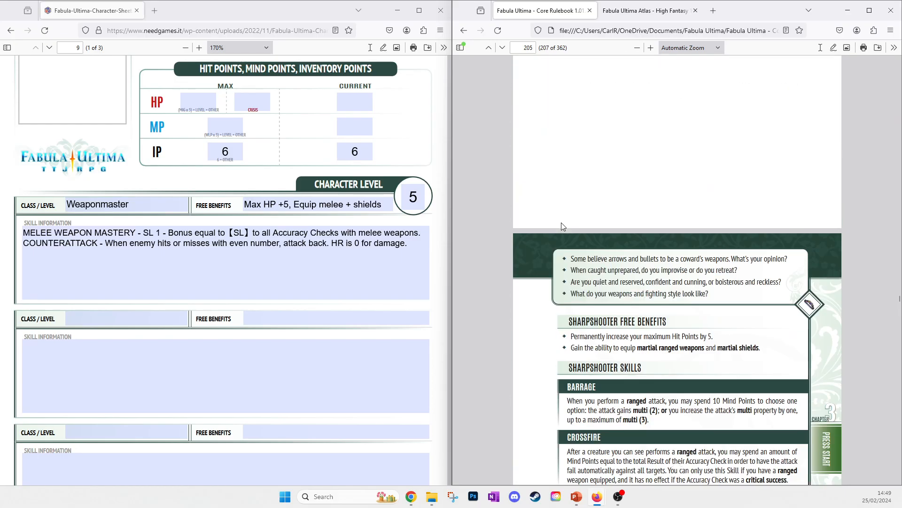
scroll(564, 219, "up", 20)
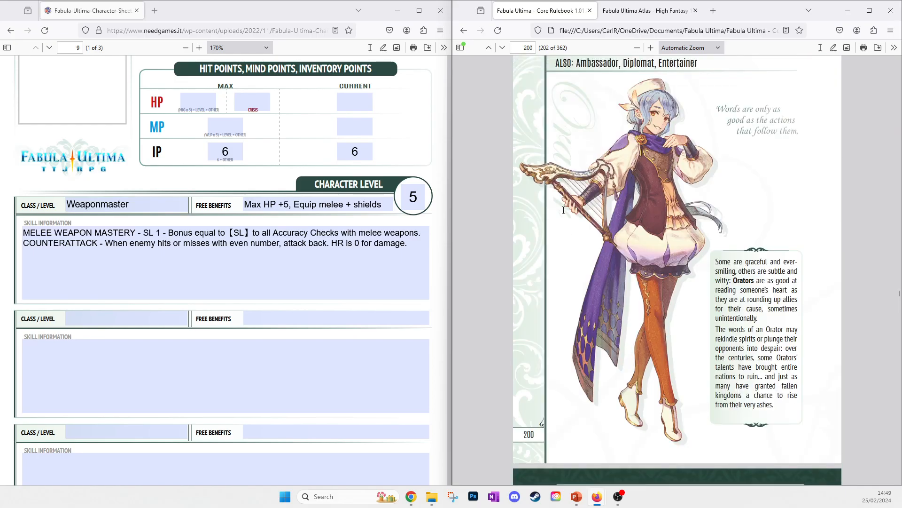
scroll(563, 211, "up", 15)
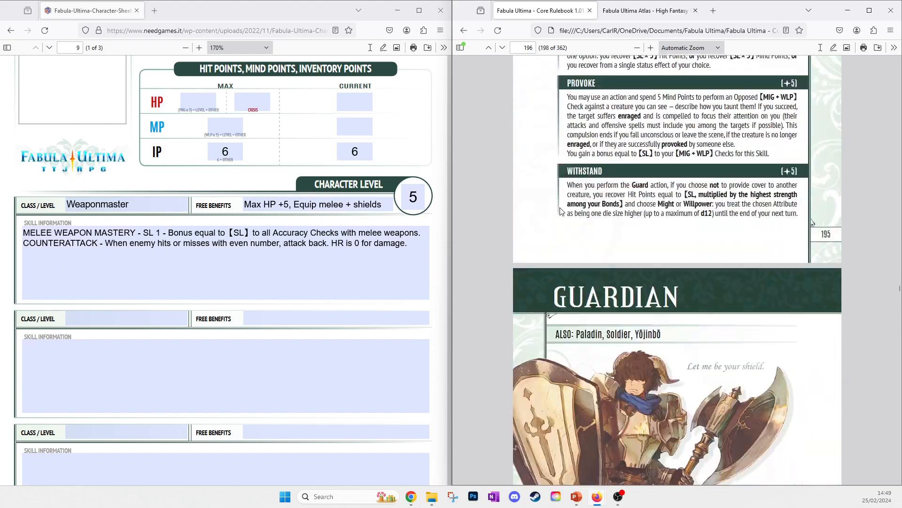
scroll(561, 212, "up", 15)
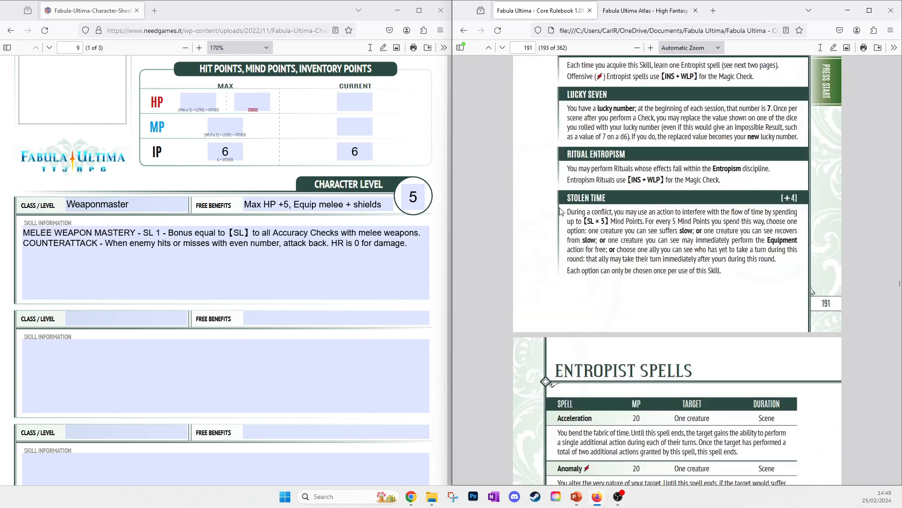
scroll(558, 208, "up", 15)
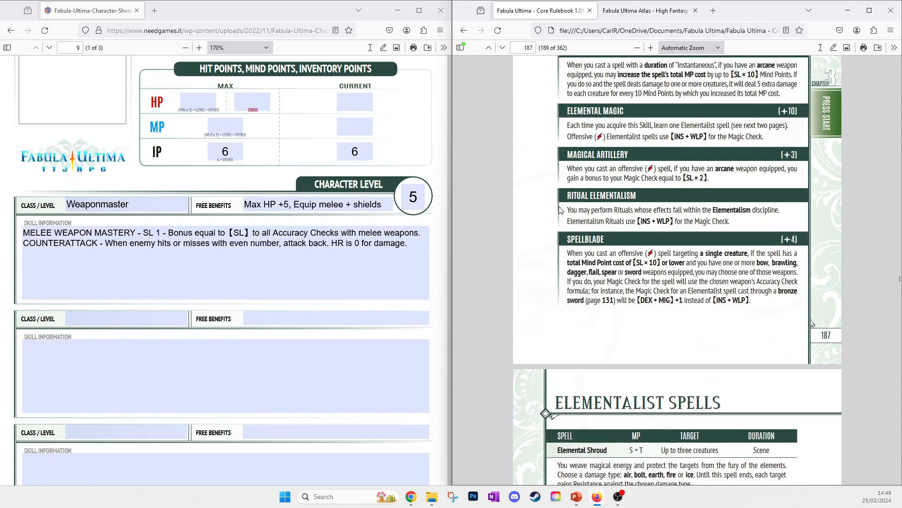
scroll(554, 204, "up", 6)
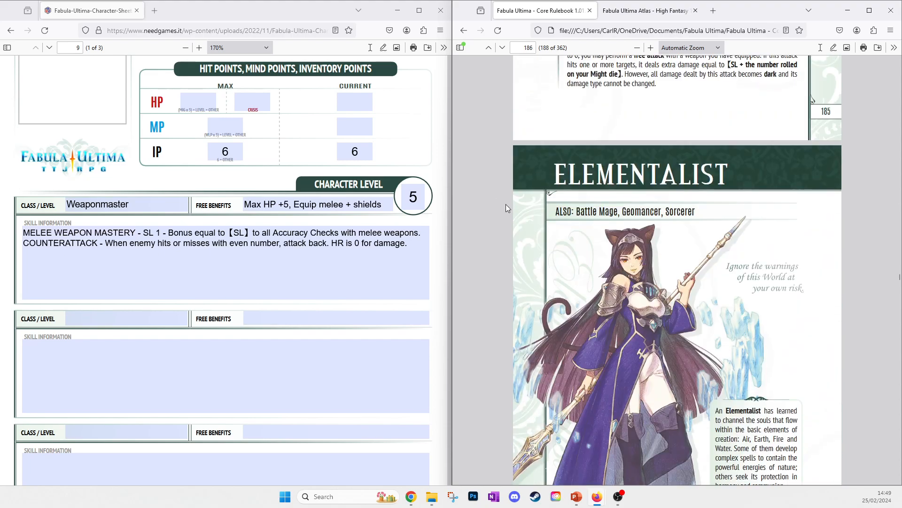
scroll(495, 197, "down", 12)
scroll(640, 307, "down", 1)
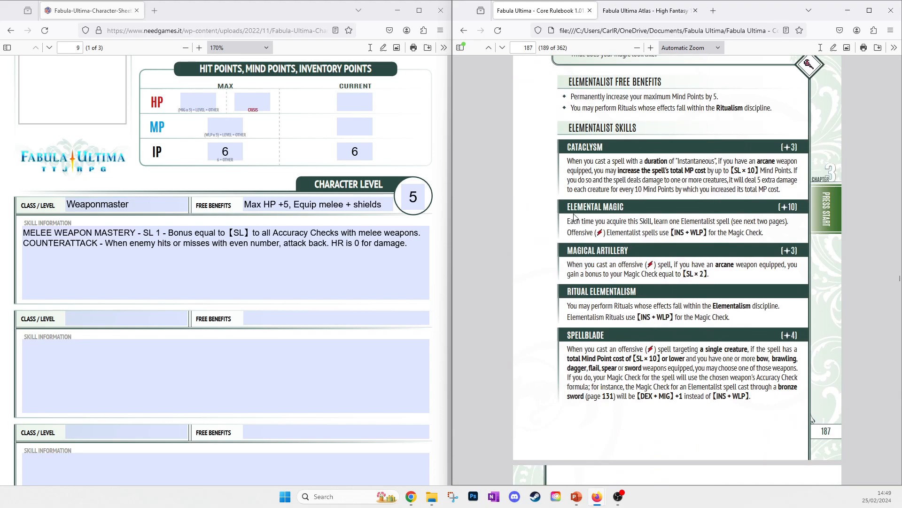
scroll(659, 193, "down", 8)
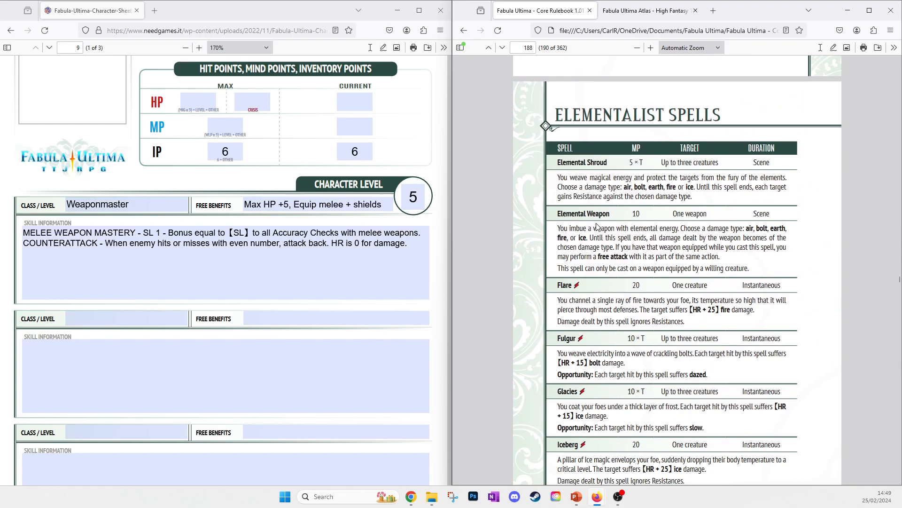
scroll(660, 220, "down", 8)
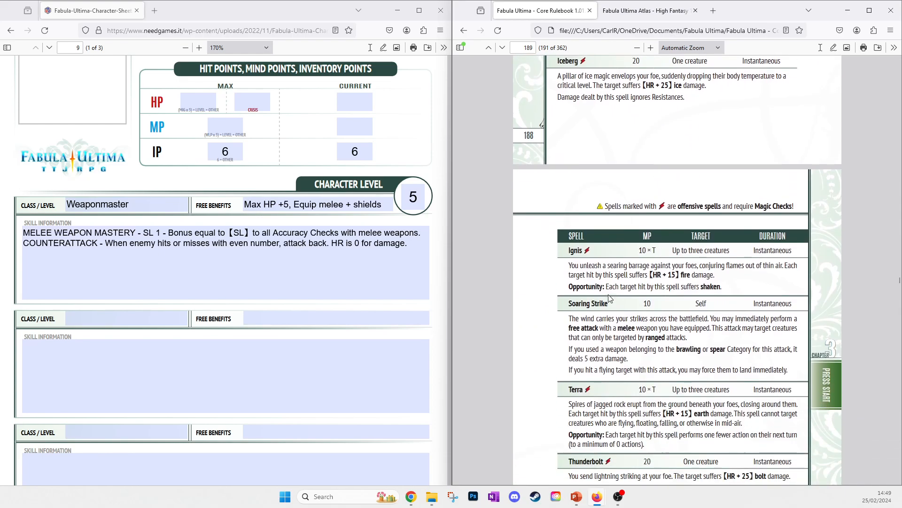
Read the Soaring Strike spell's rules, including its permitted targets, the brawling or spear damage bonus and its effect on flying targets
left_click_drag(569, 318, 793, 374)
left_click(695, 367)
left_click_drag(589, 329, 684, 338)
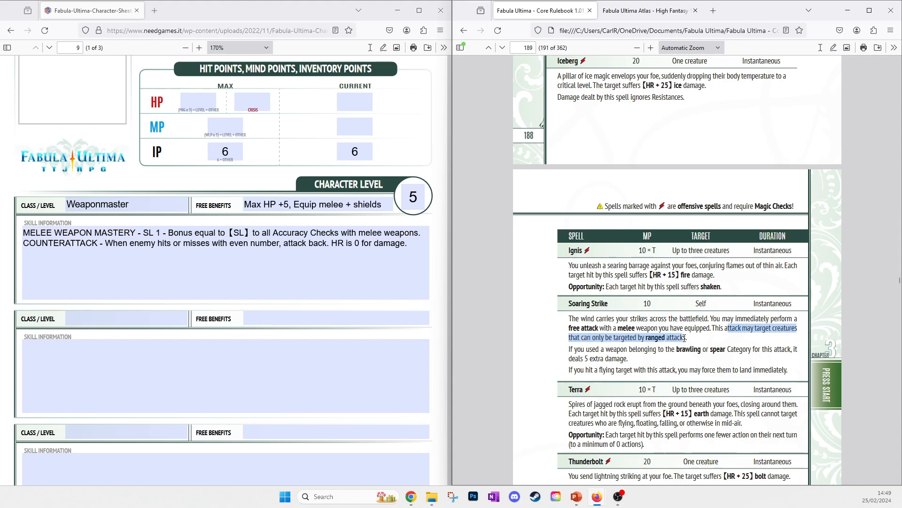
left_click_drag(585, 359, 625, 358)
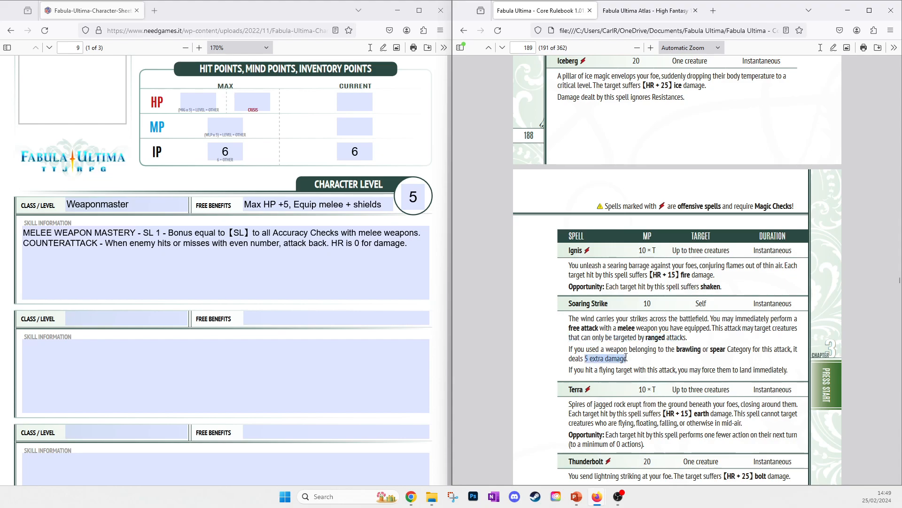
left_click_drag(705, 349, 740, 349)
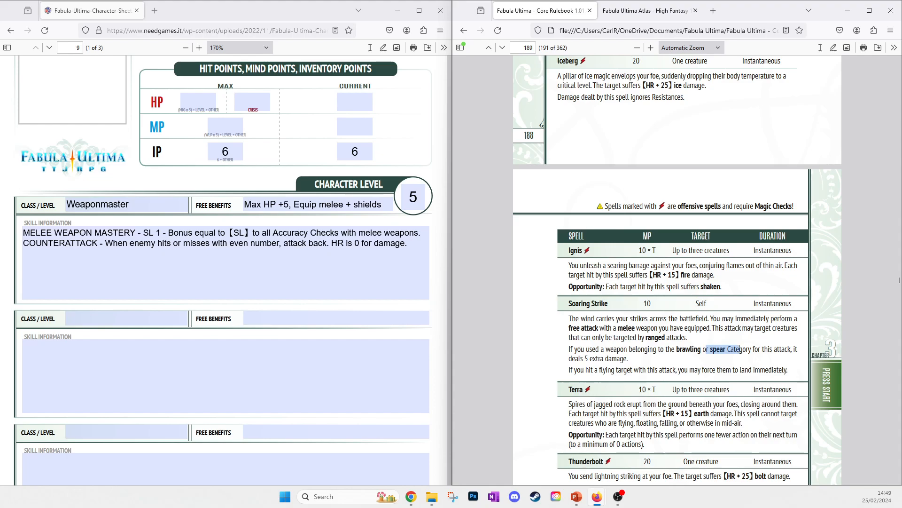
left_click_drag(569, 370, 788, 370)
left_click(786, 370)
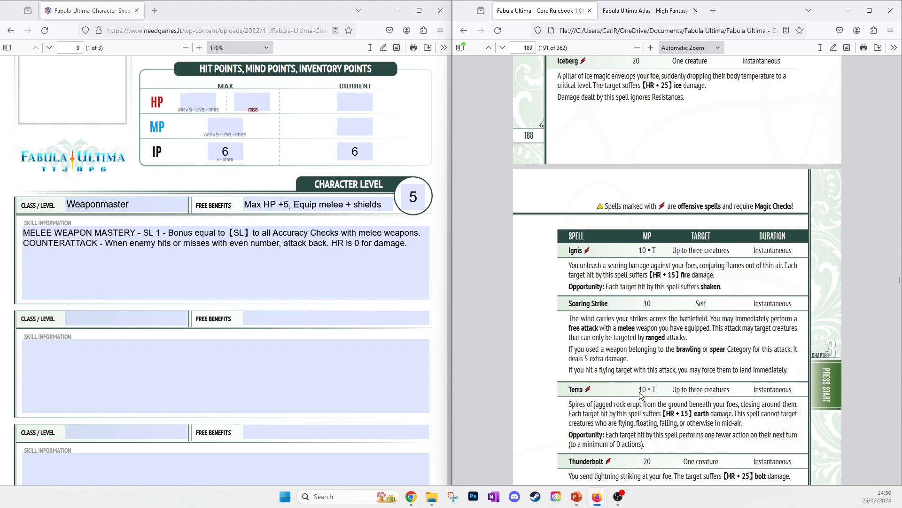
left_click_drag(702, 349, 745, 349)
left_click(745, 349)
Enter Elementalist as the second class, with "Max MP +5, Ritualism Rituals" as its free benefits from the rulebook
left_click(114, 317)
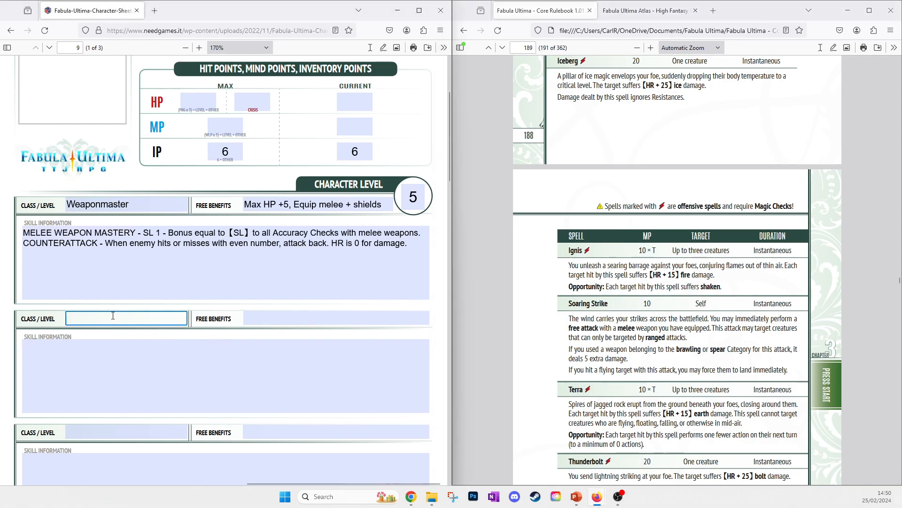
type("Elementalist")
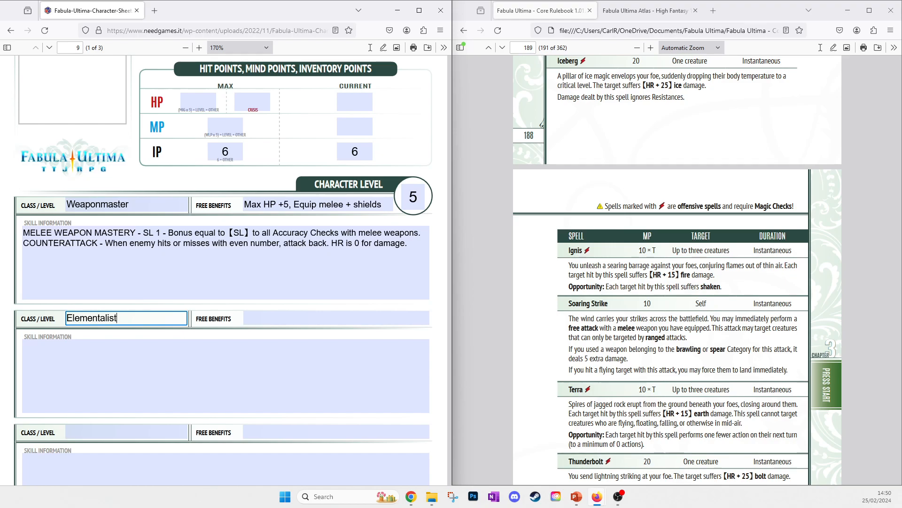
left_click(279, 322)
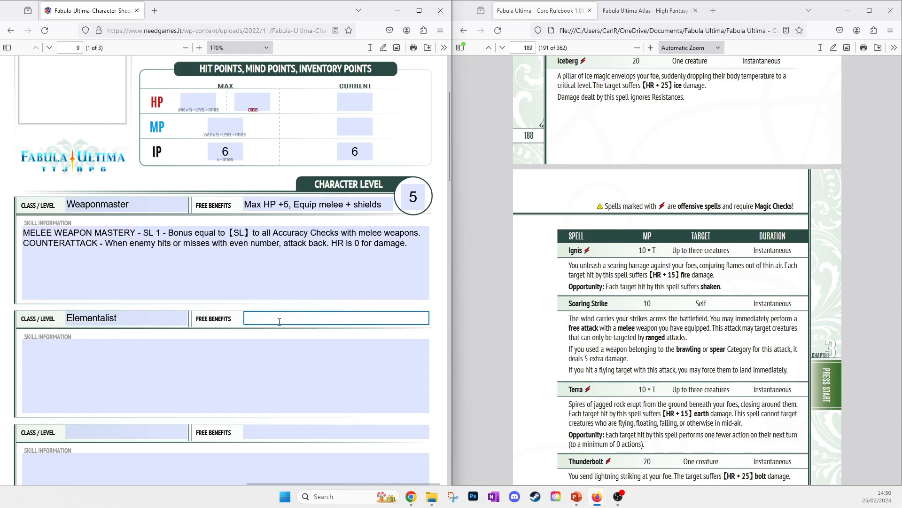
scroll(606, 235, "up", 15)
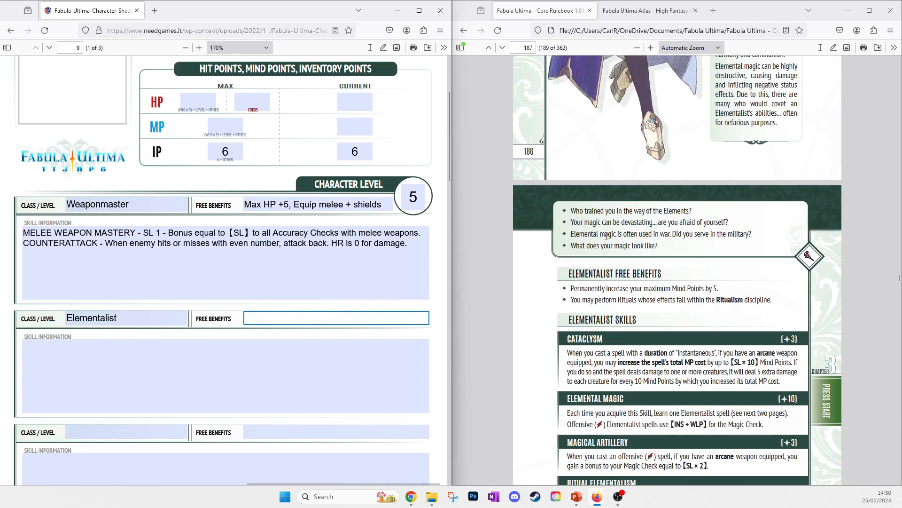
scroll(606, 235, "up", 1)
left_click_drag(644, 336, 706, 336)
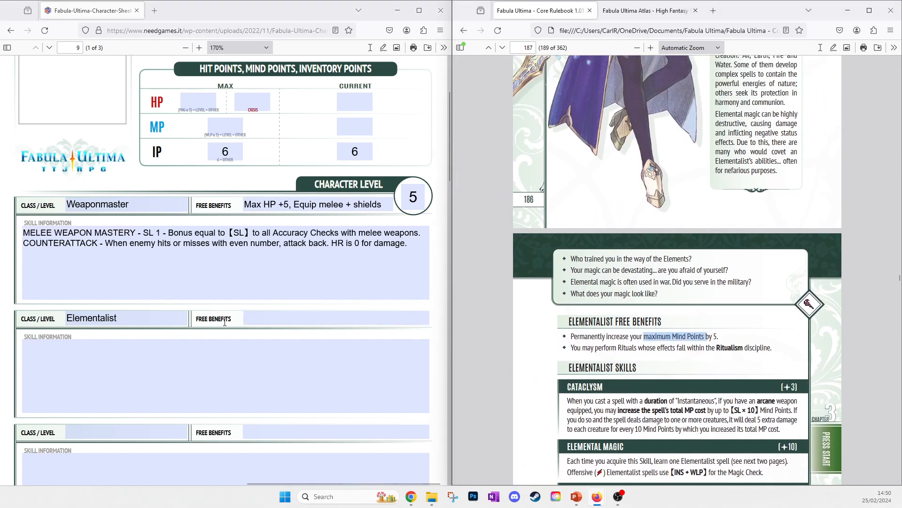
left_click(247, 321)
type("Max MP +5")
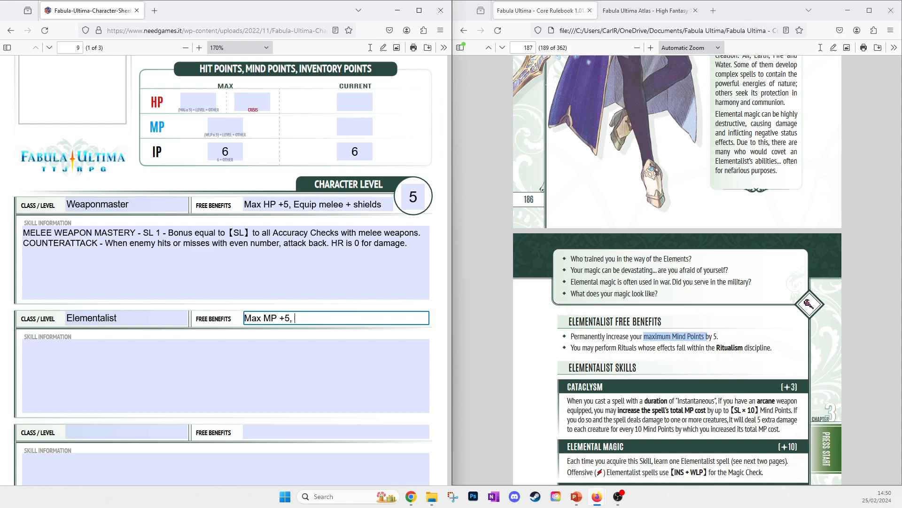
type(", Ritualism Rituals")
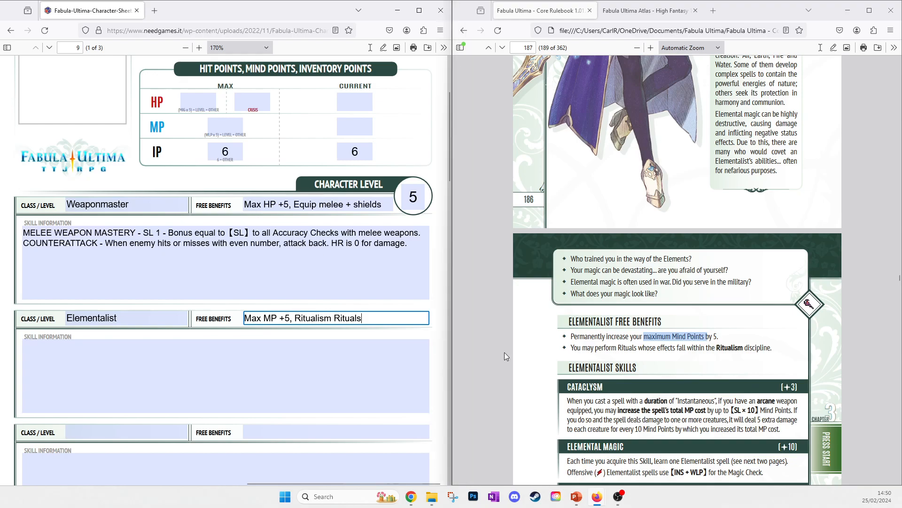
Enter "Elemental Magic x2 - Soaring Strike" in the Elementalist skill information
left_click(591, 340)
scroll(590, 341, "down", 5)
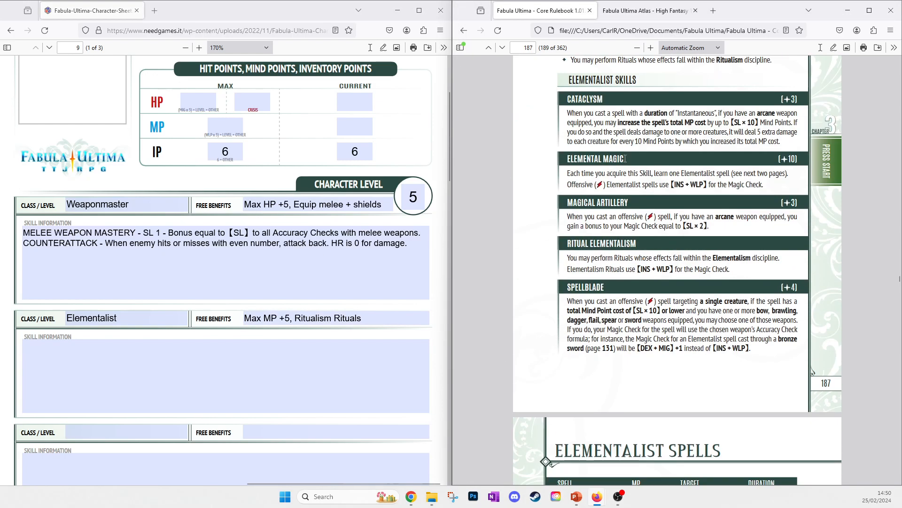
left_click(120, 359)
type("Elemental Magic x2 -")
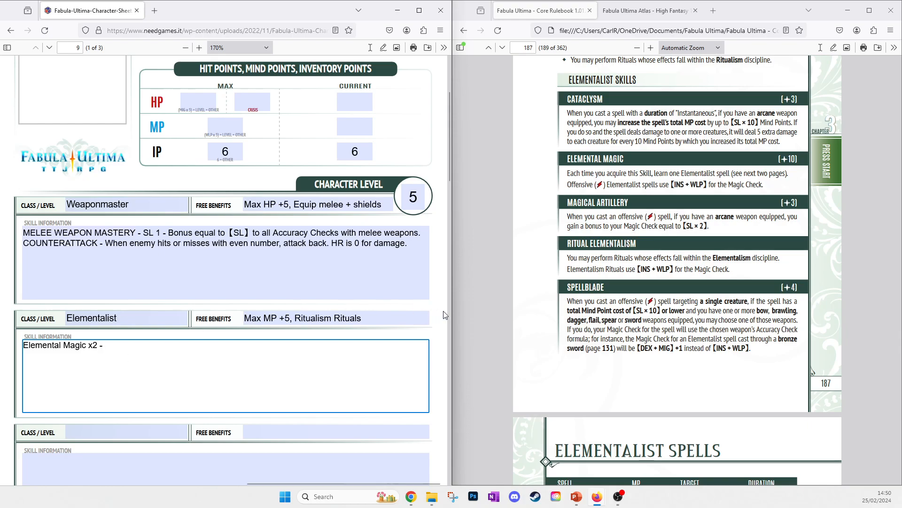
scroll(652, 316, "down", 10)
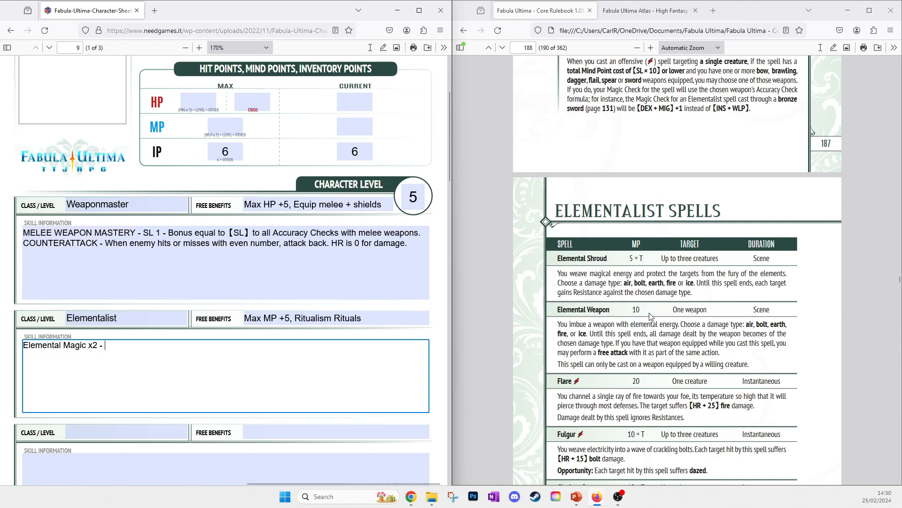
scroll(652, 316, "down", 5)
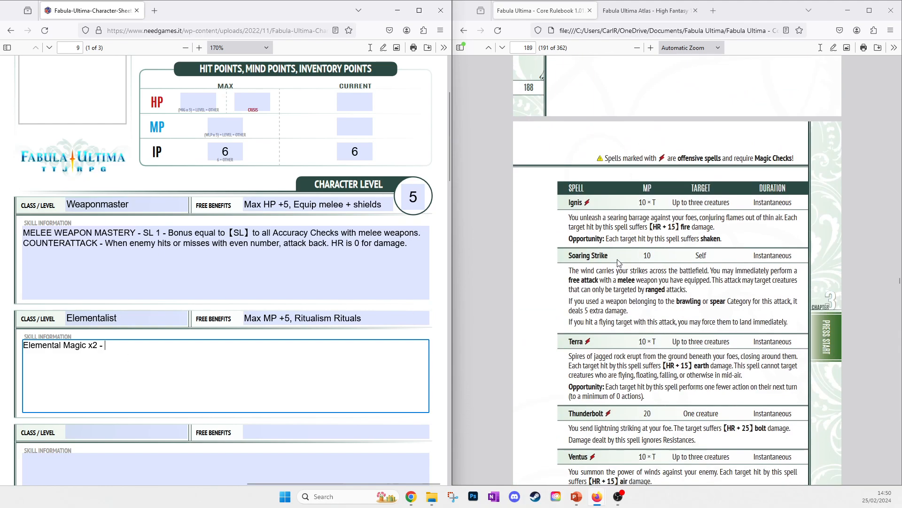
type("Soaring Strike")
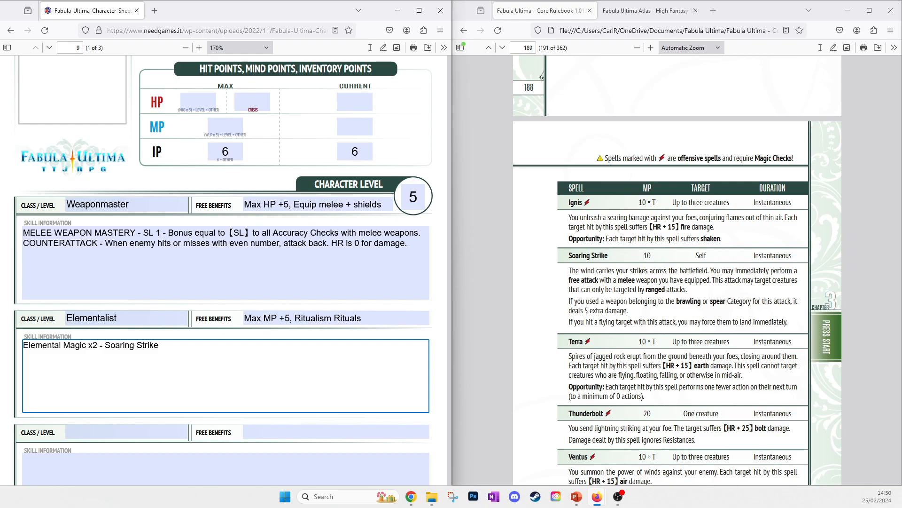
Read the Elemental Weapon spell's rules in the rulebook, including the damage type choice and the free attack
scroll(617, 278, "up", 6)
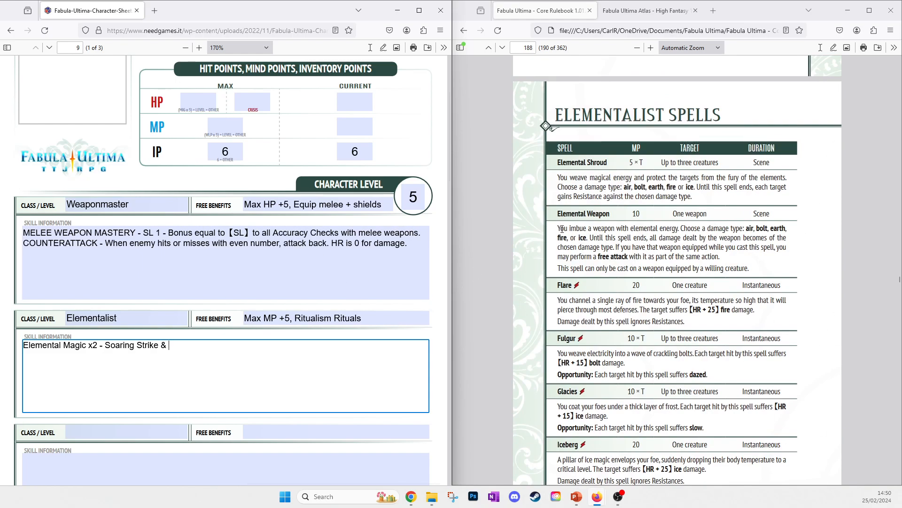
left_click_drag(559, 228, 737, 248)
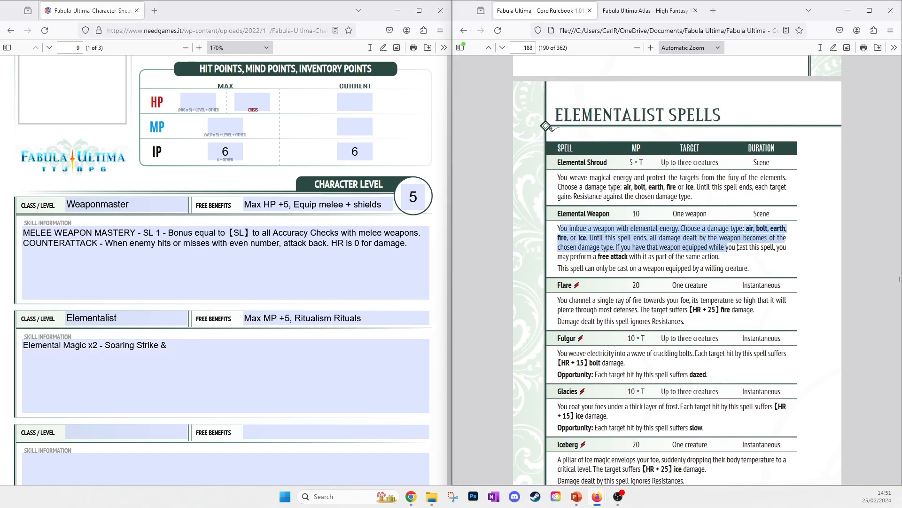
left_click(753, 273)
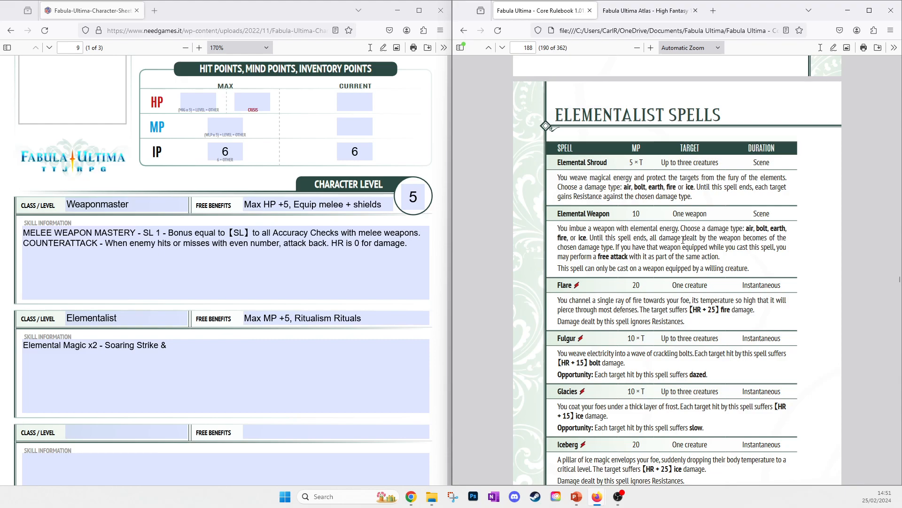
left_click_drag(674, 239, 737, 248)
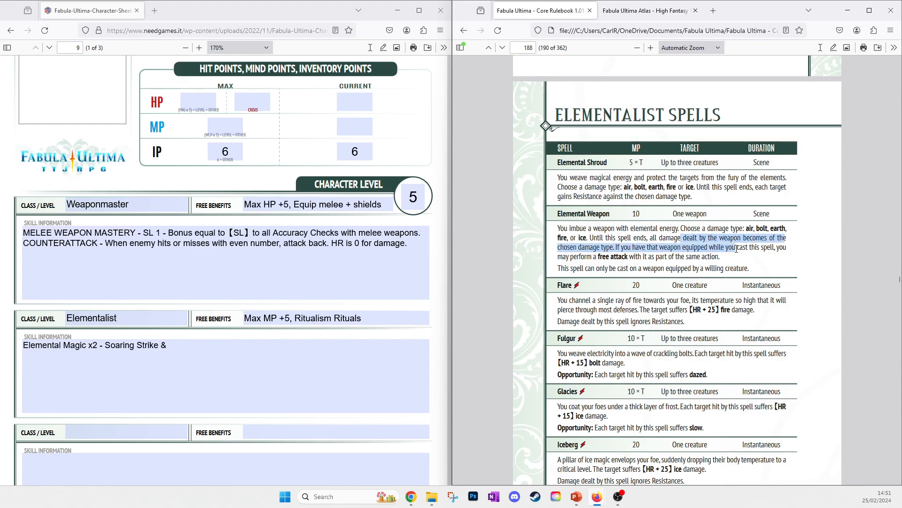
left_click(737, 248)
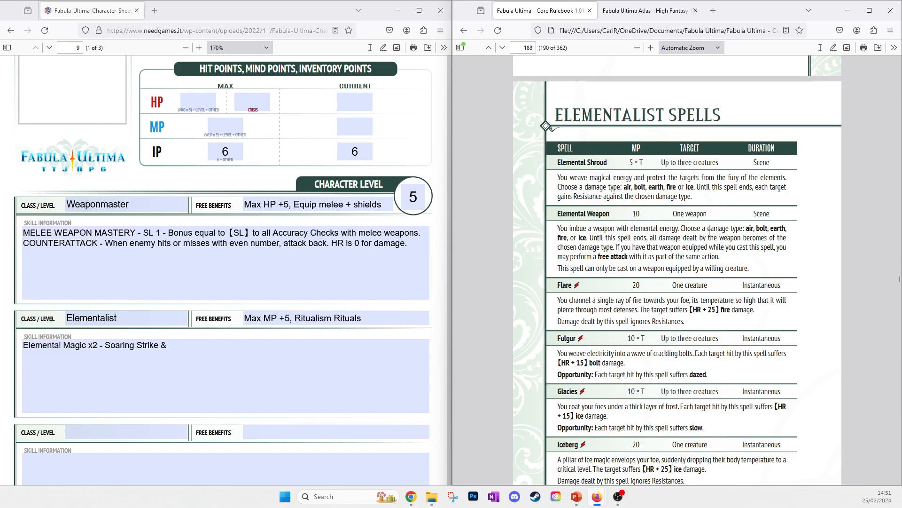
left_click_drag(715, 229, 733, 238)
left_click(751, 233)
left_click(734, 239)
left_click_drag(684, 257, 691, 259)
left_click(716, 254)
Add Elemental Weapon as the second spell on the Elemental Magic line, after "Soaring Strike &"
left_click(214, 340)
type("Elemental")
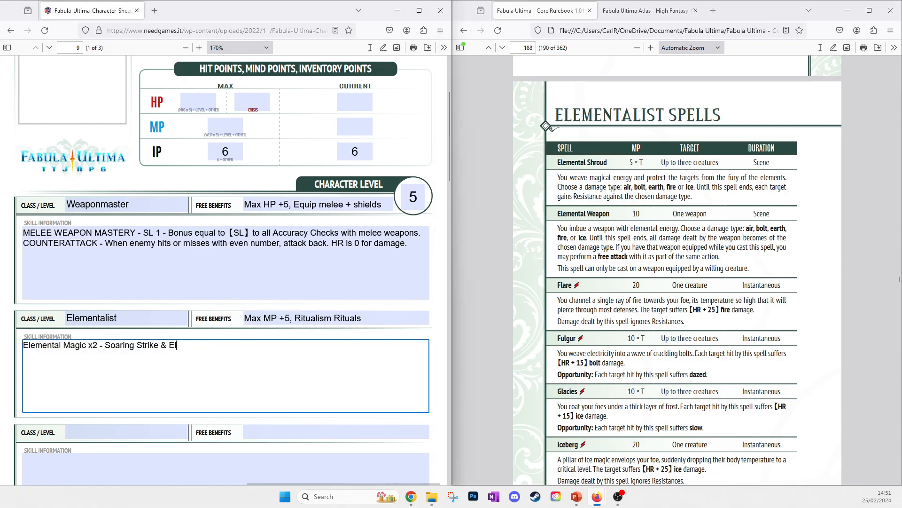
type(" Weapon")
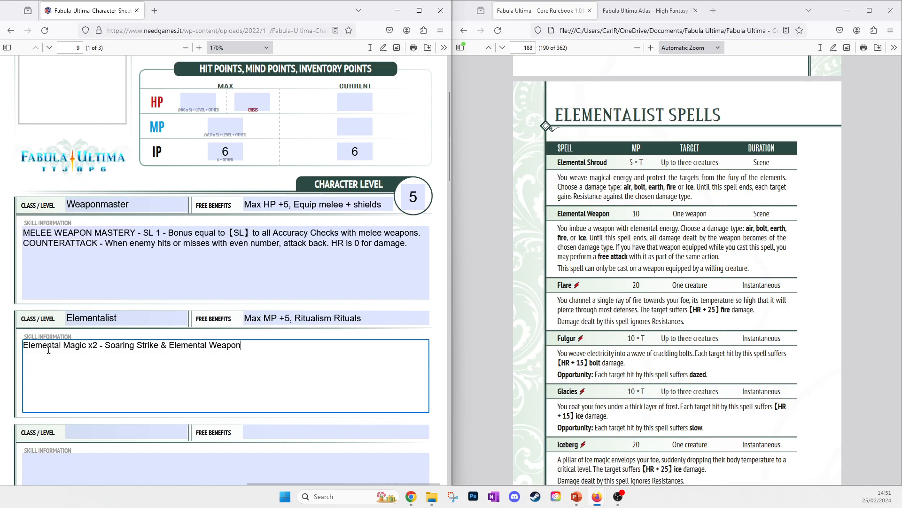
left_click(135, 238)
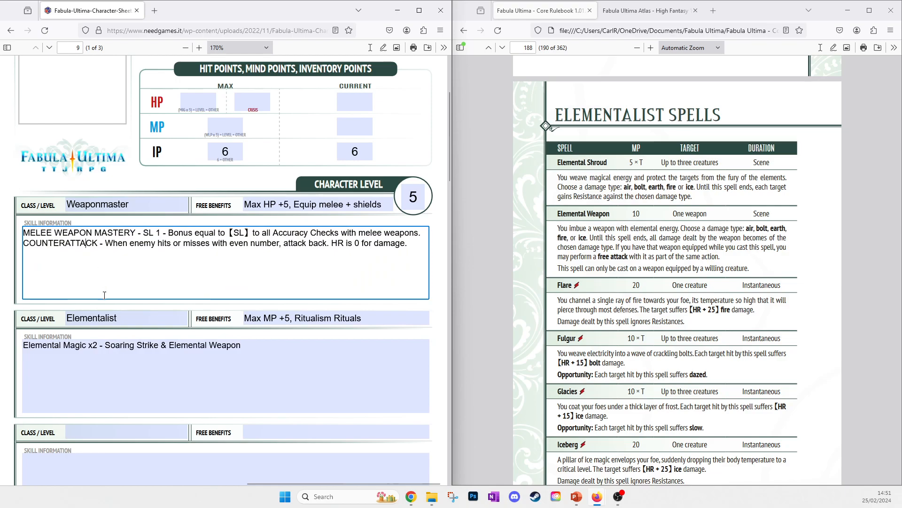
Look up the Spiritist class in the rulebook and read its free benefits and skills
scroll(276, 360, "down", 2)
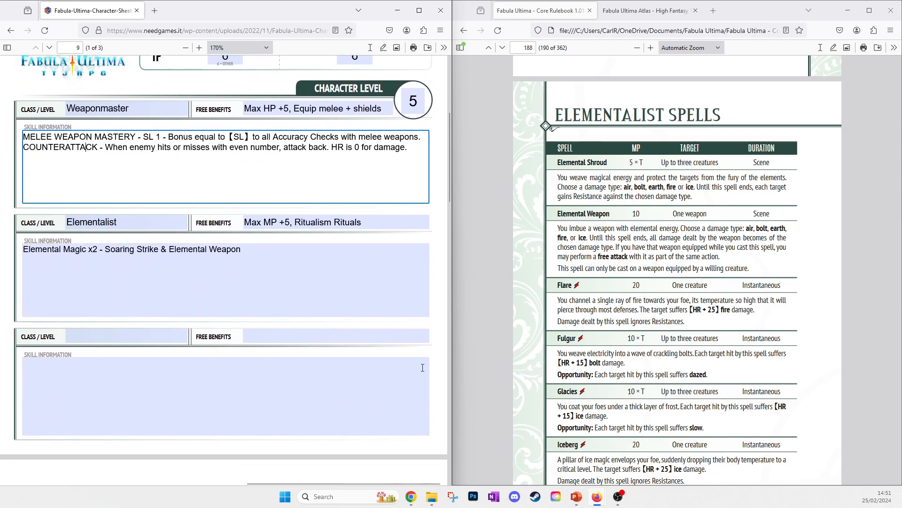
left_click(519, 323)
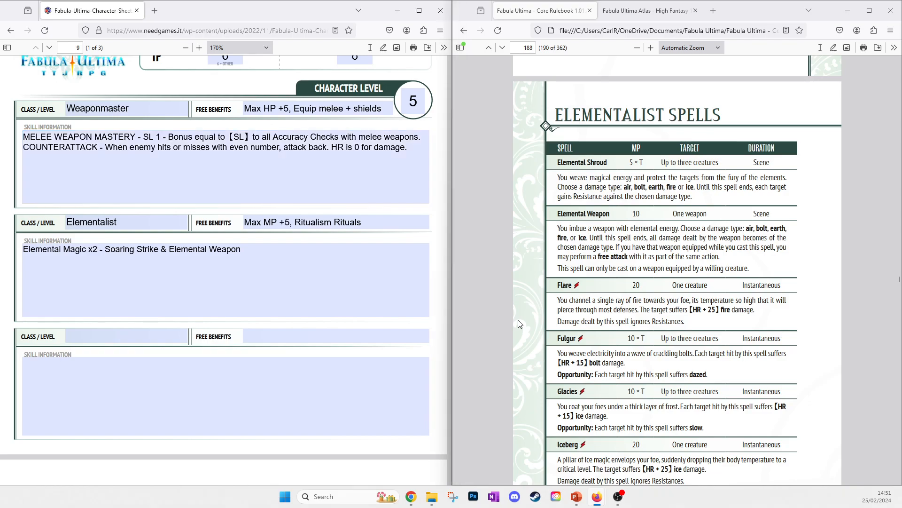
scroll(519, 323, "up", 10)
scroll(548, 338, "down", 20)
scroll(550, 337, "down", 20)
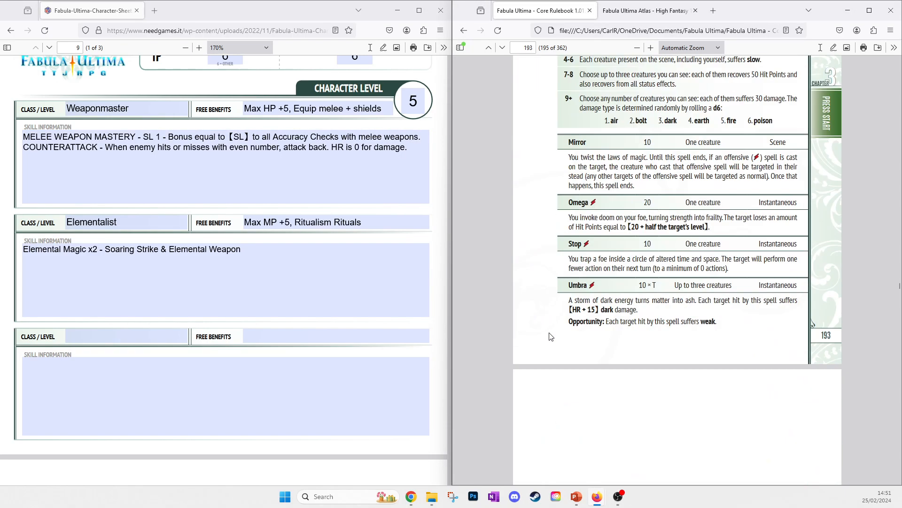
scroll(549, 331, "down", 20)
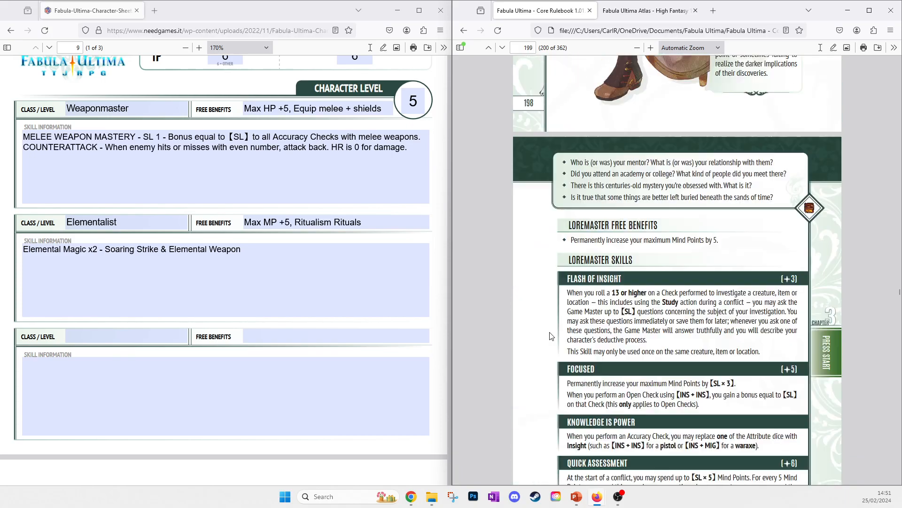
scroll(550, 332, "down", 20)
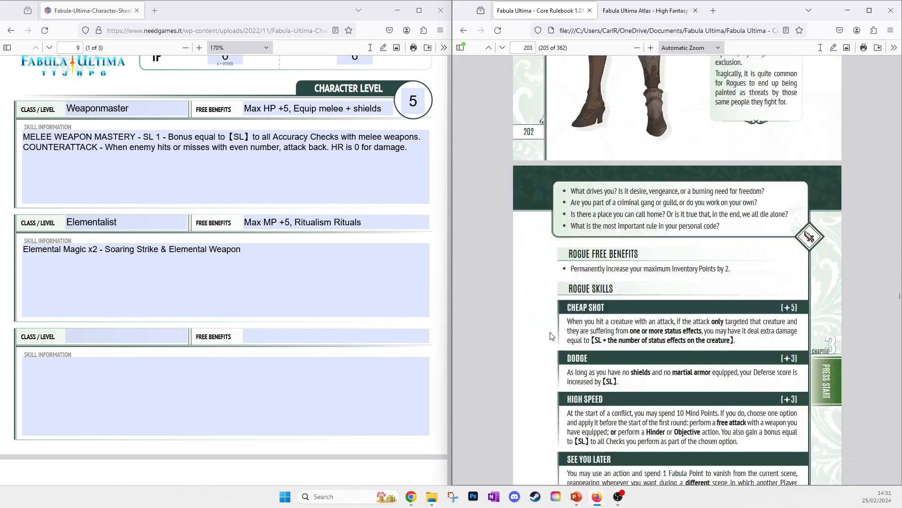
scroll(551, 336, "up", 7)
scroll(551, 335, "down", 20)
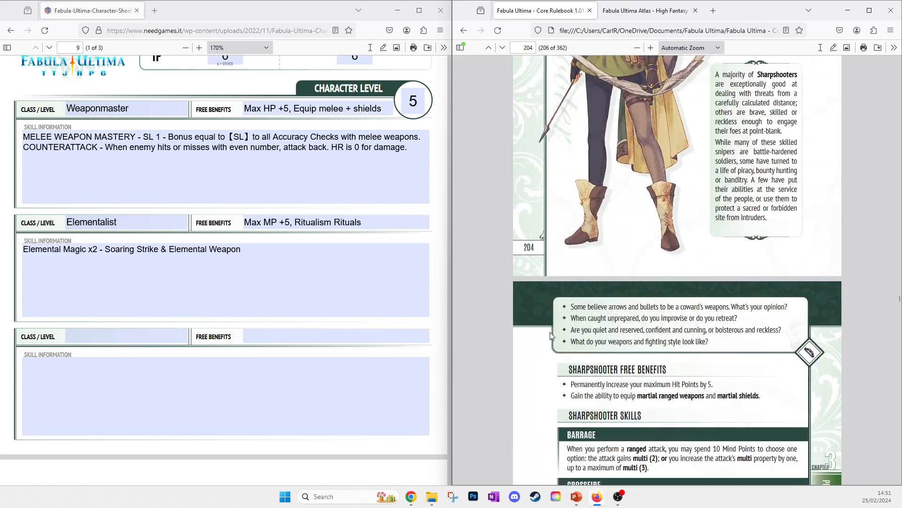
scroll(551, 335, "up", 3)
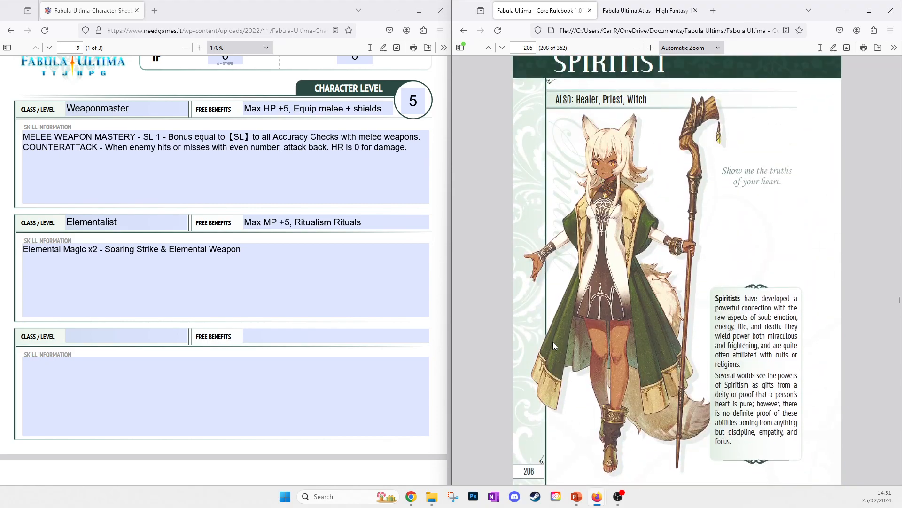
scroll(551, 335, "down", 7)
scroll(550, 338, "down", 3)
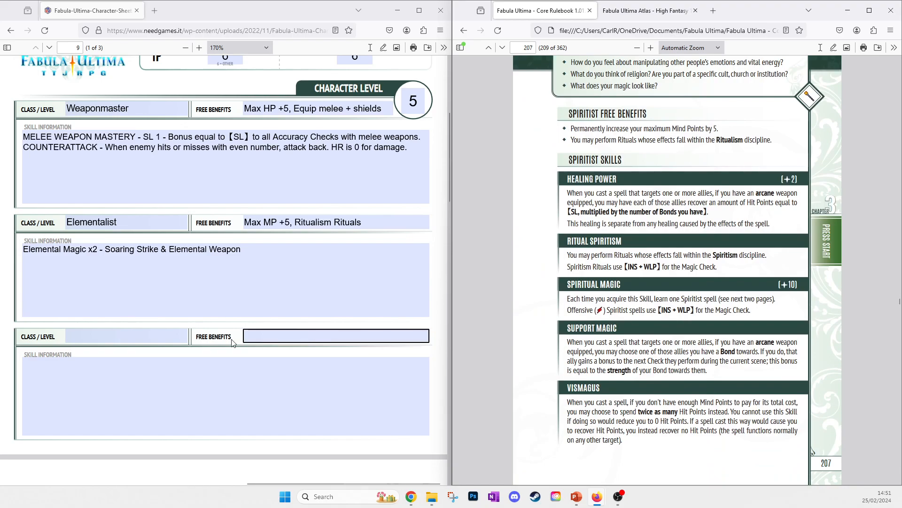
Enter Spiritist as the third class, with "Max MP + 5, Ritualism Rituals" as its free benefits
left_click(128, 333)
type("Spiritist")
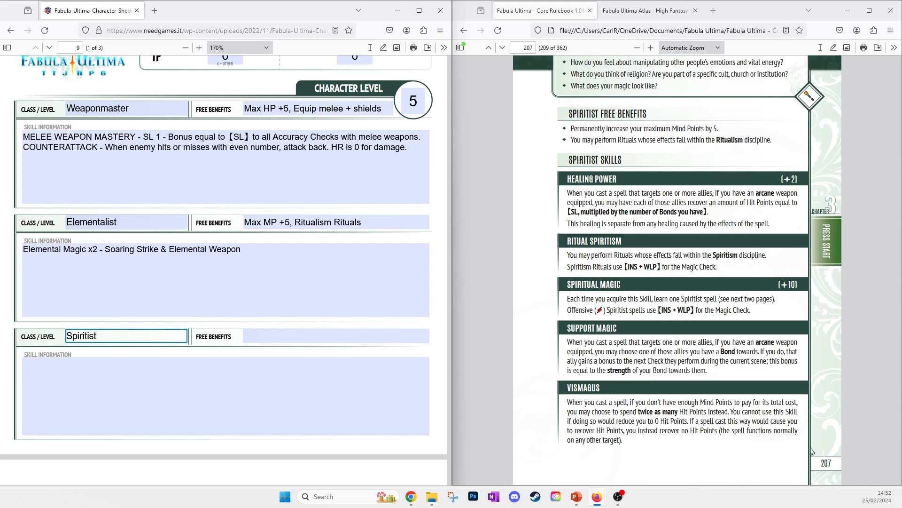
left_click_drag(675, 129, 729, 133)
left_click(247, 339)
type("Ma")
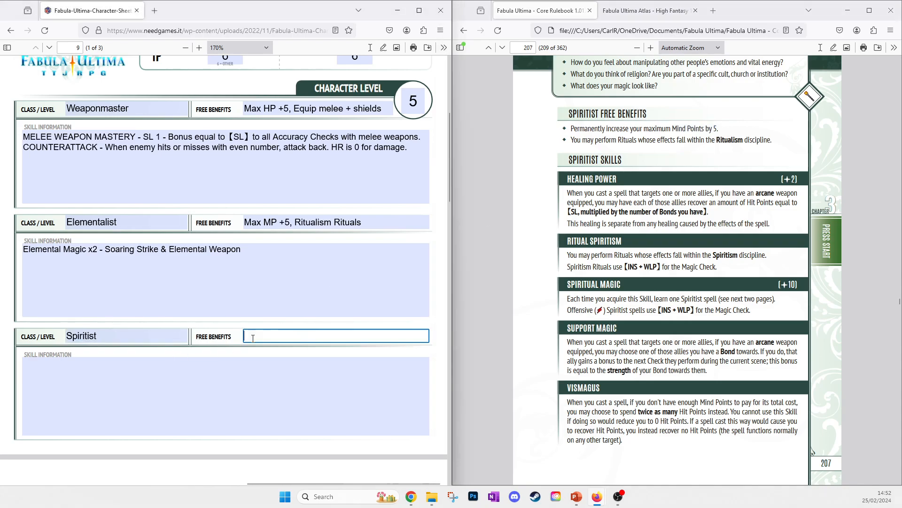
type("x MP + 5,")
left_click_drag(362, 222, 292, 222)
key("ctrl+c")
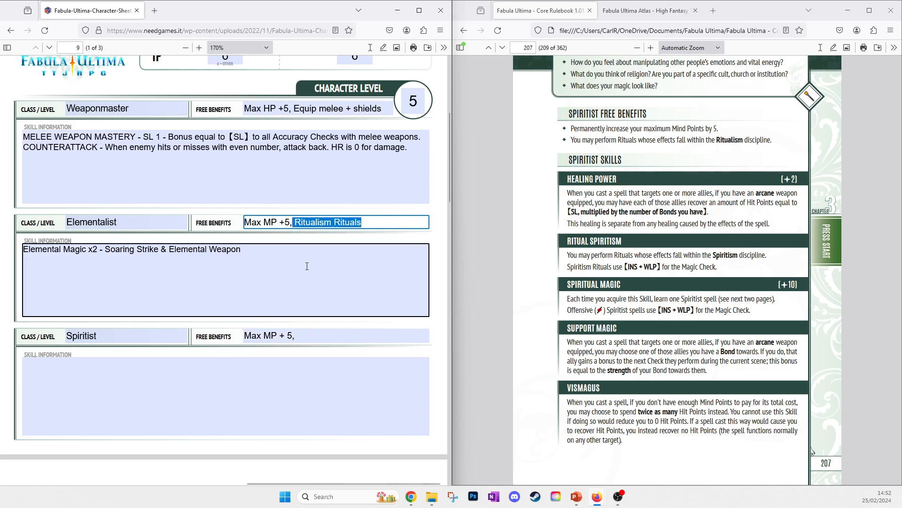
left_click(329, 335)
key("ctrl+v")
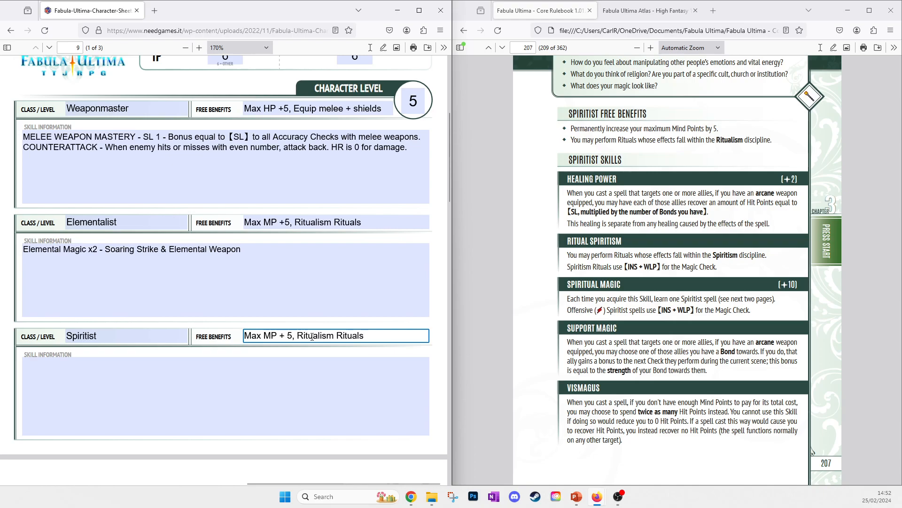
Enter "Spiritual Magic x1 - Heal" in the Spiritist skill information, consulting the rulebook's Spiritist skills and spells
left_click(252, 373)
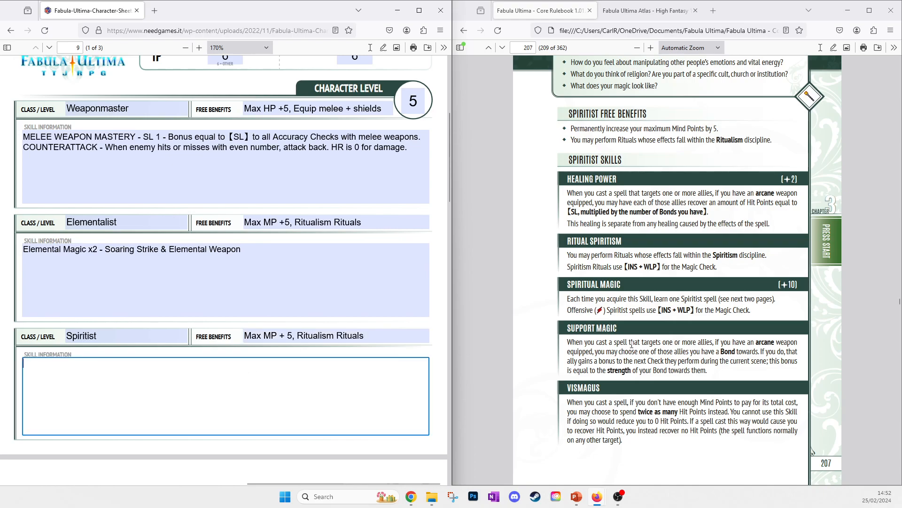
left_click(789, 309)
scroll(672, 303, "down", 6)
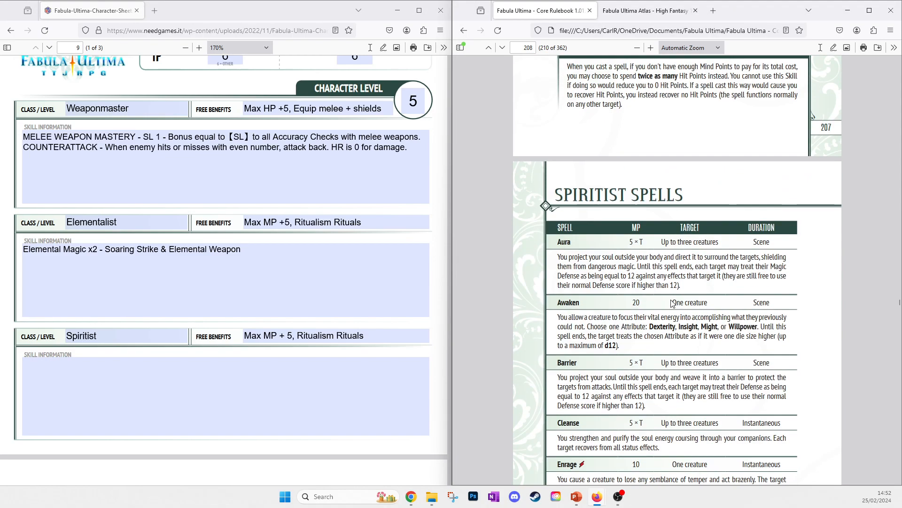
scroll(673, 304, "down", 10)
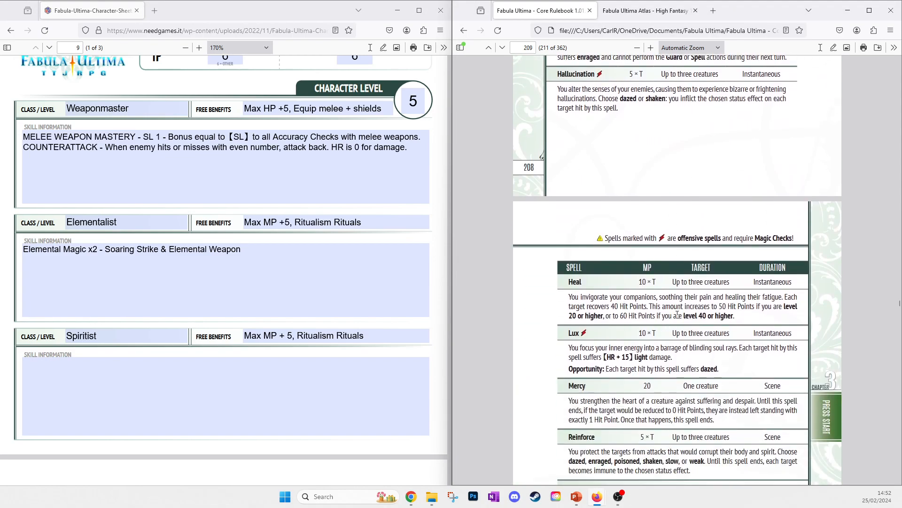
scroll(678, 314, "up", 6)
left_click(100, 400)
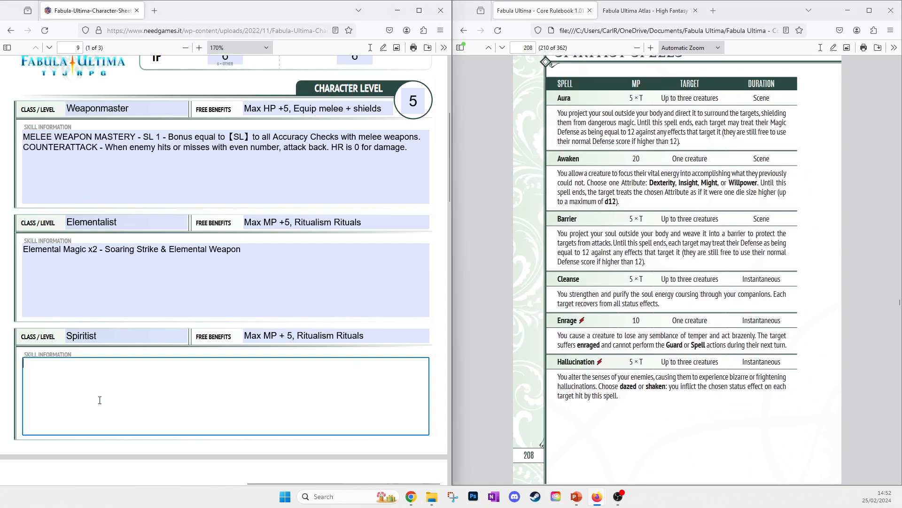
scroll(573, 272, "up", 5)
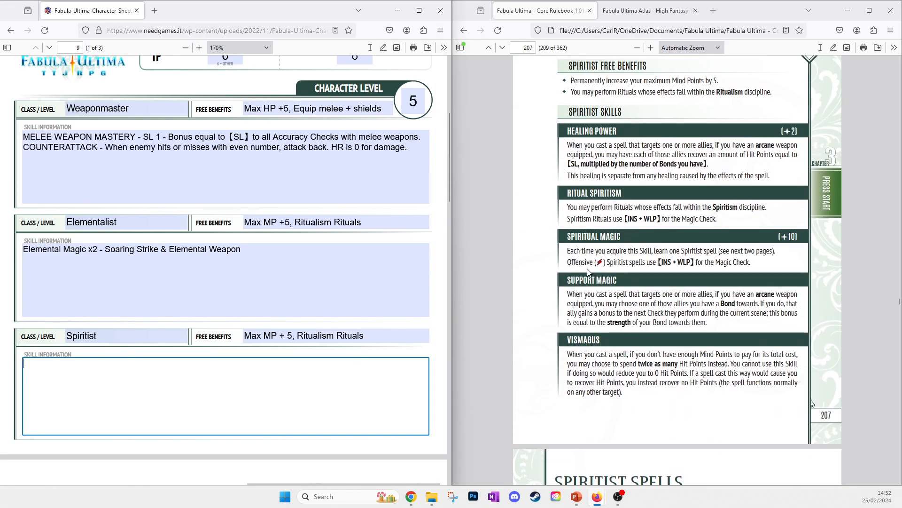
type("S")
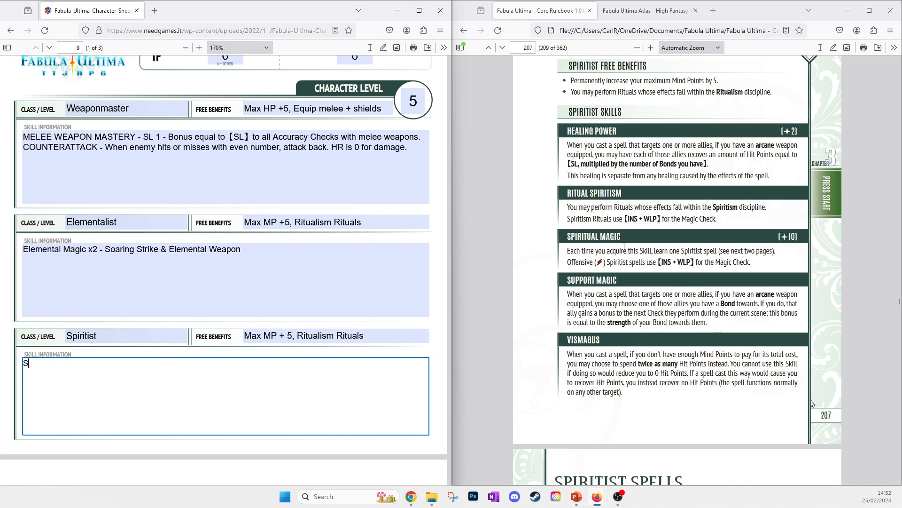
type("piritual Magic x1 - Heal")
scroll(766, 166, "down", 10)
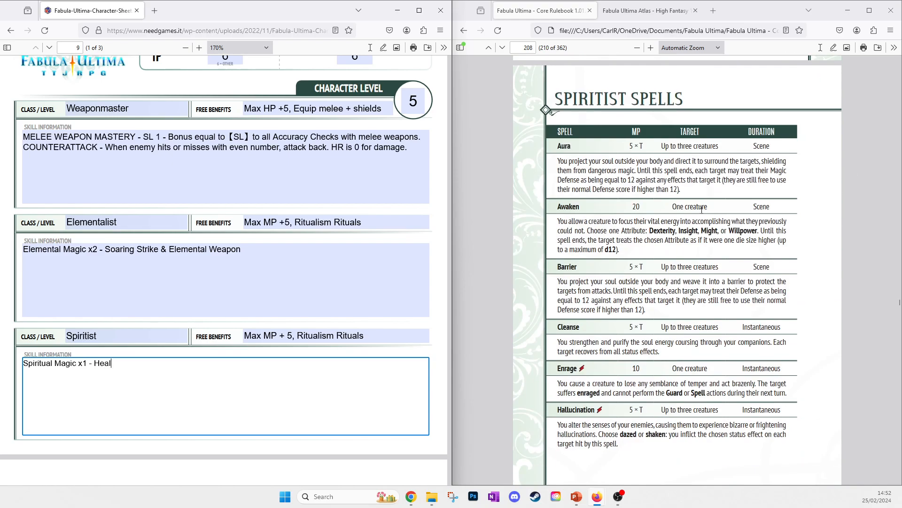
scroll(702, 212, "down", 3)
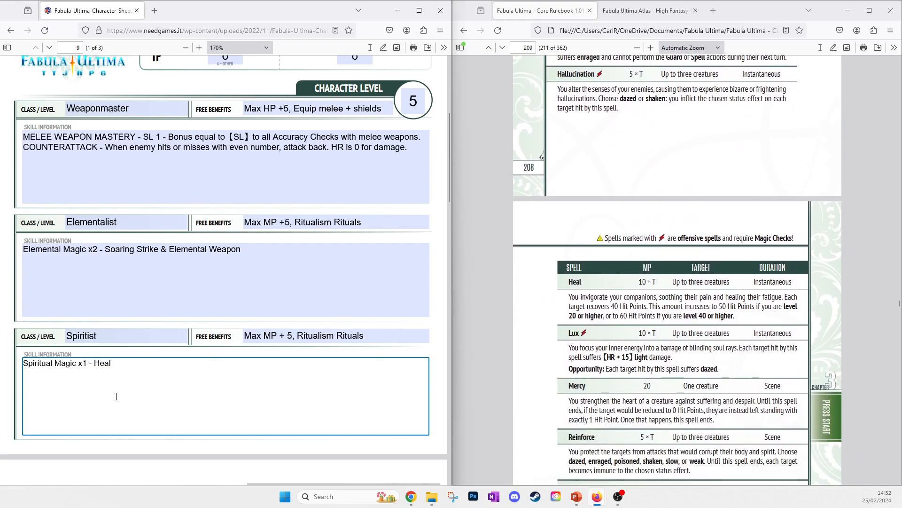
key("Escape")
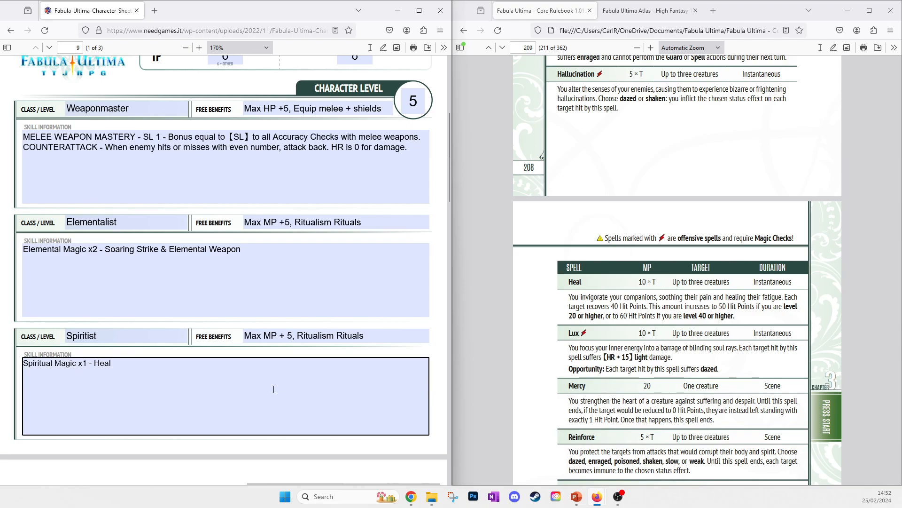
Review the three class entries, the attribute section and the Heavy Spear's accuracy formula on the character sheet
scroll(273, 390, "down", 5)
scroll(202, 279, "up", 5)
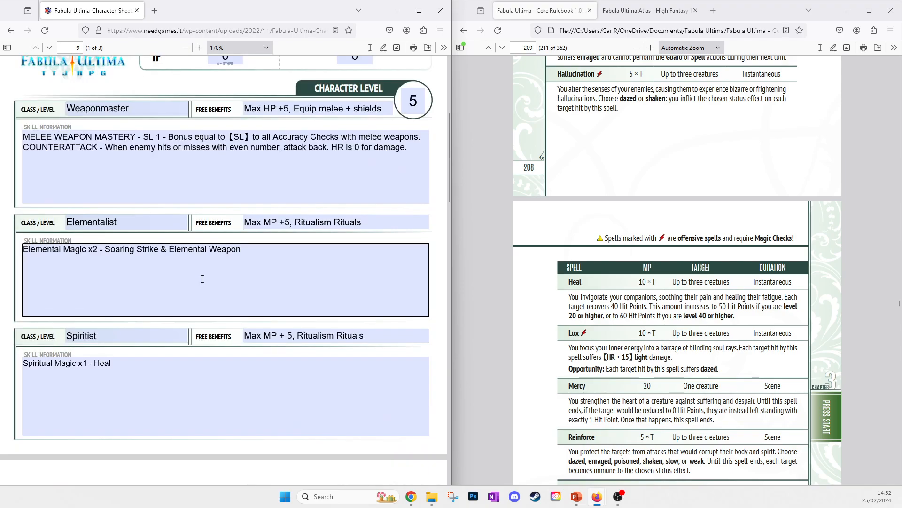
scroll(202, 278, "up", 5)
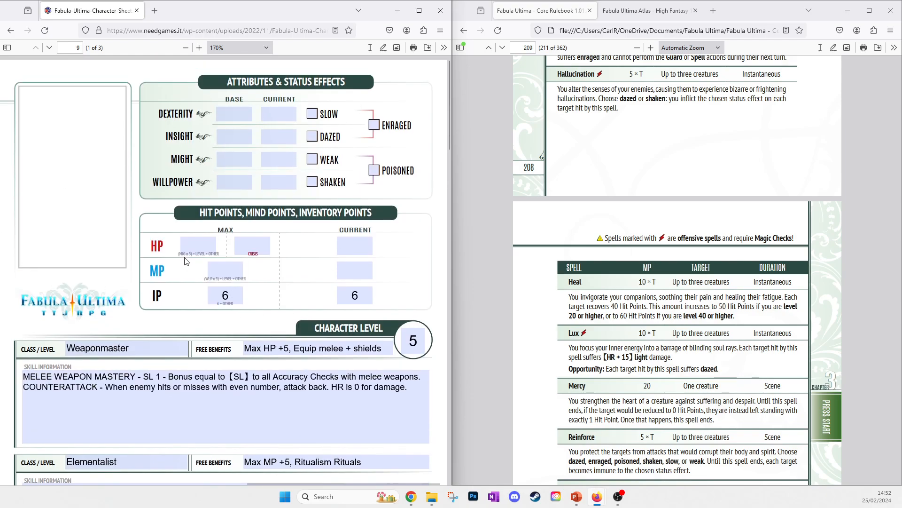
scroll(184, 261, "down", 5)
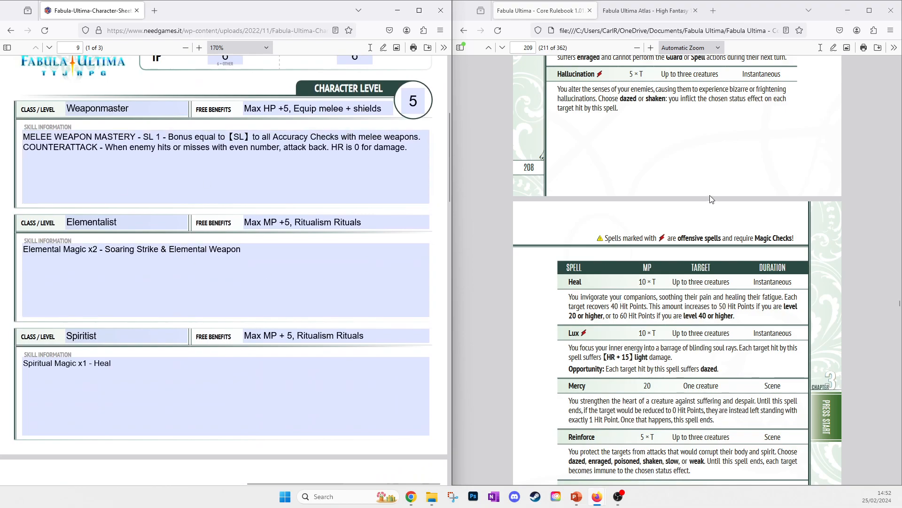
left_click(131, 175)
left_click(408, 162)
left_click(173, 412)
scroll(218, 391, "down", 10)
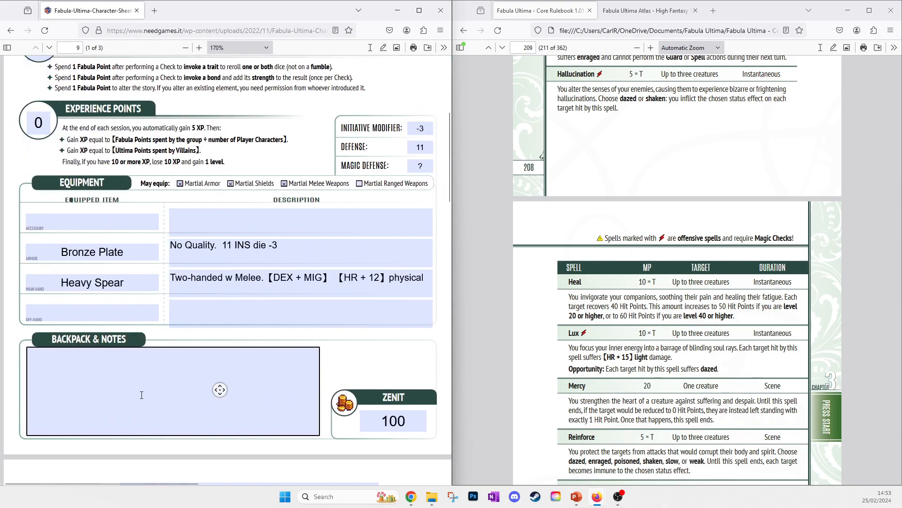
left_click_drag(273, 278, 322, 277)
left_click(352, 334)
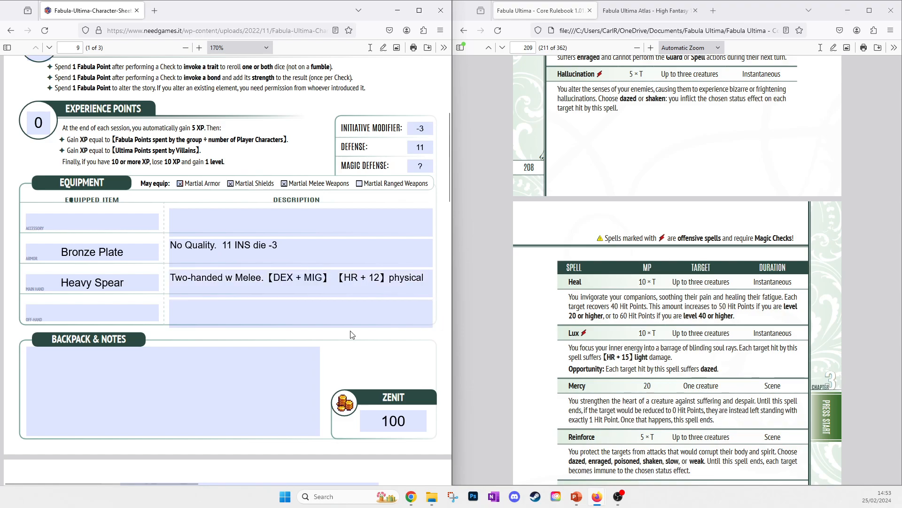
middle_click(350, 330)
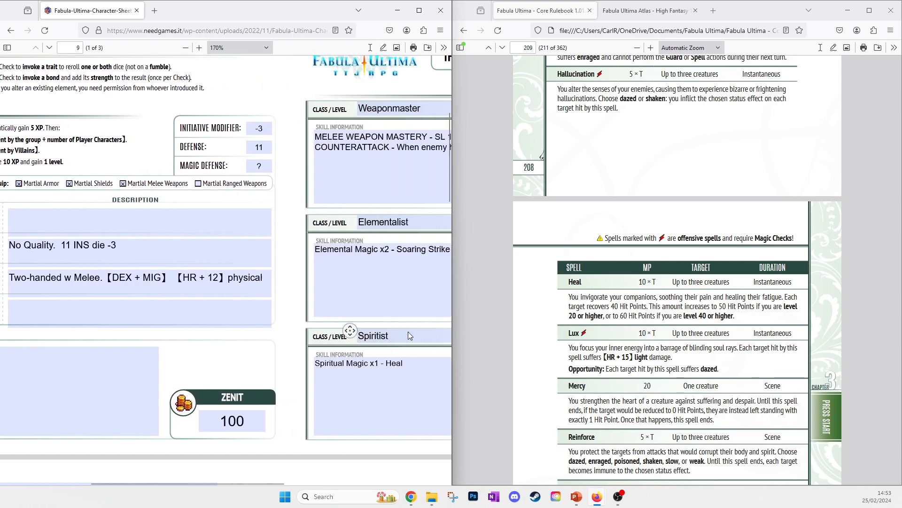
left_click(330, 318)
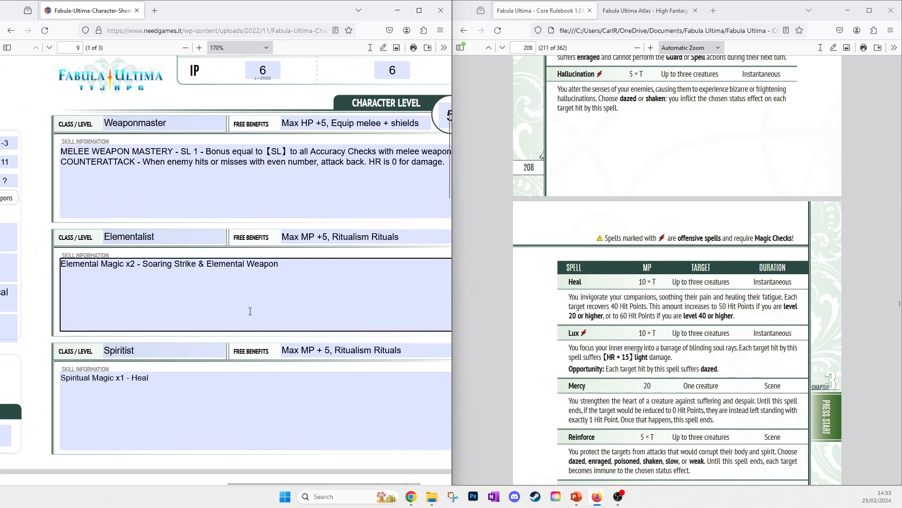
scroll(237, 309, "up", 5)
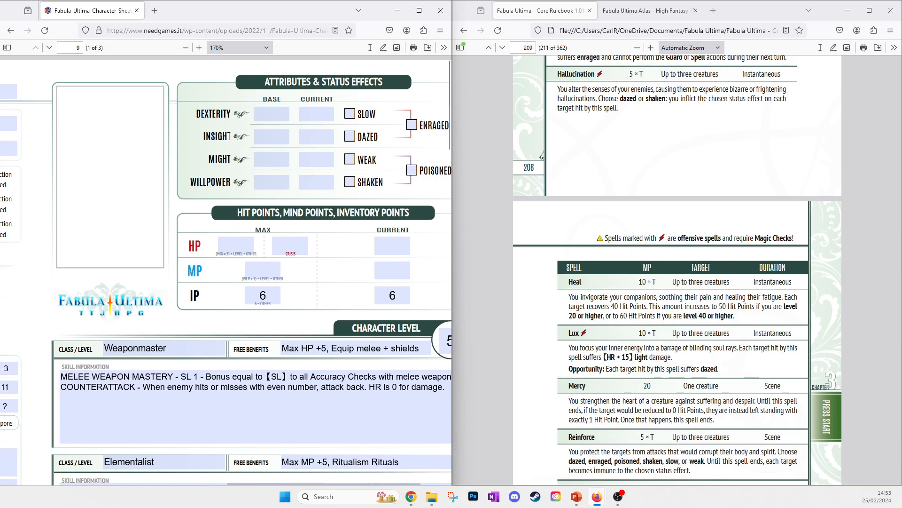
scroll(251, 321, "down", 3)
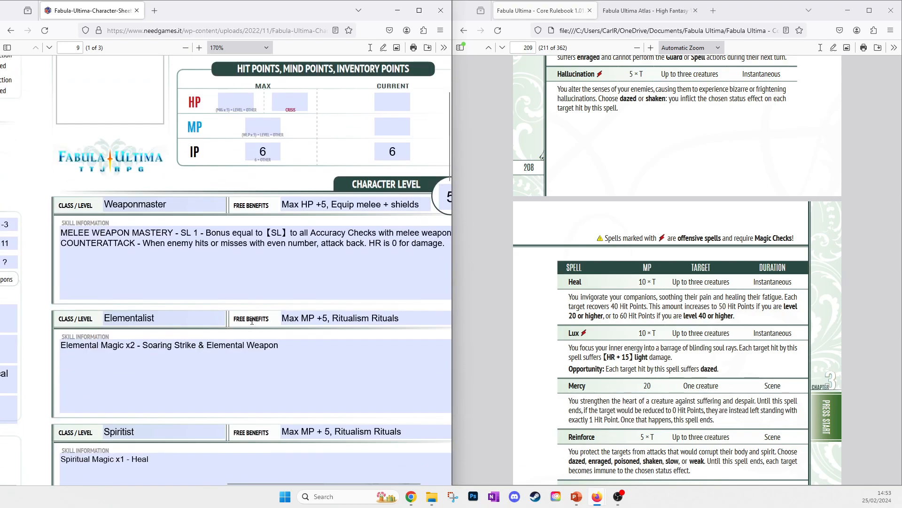
scroll(252, 321, "down", 1)
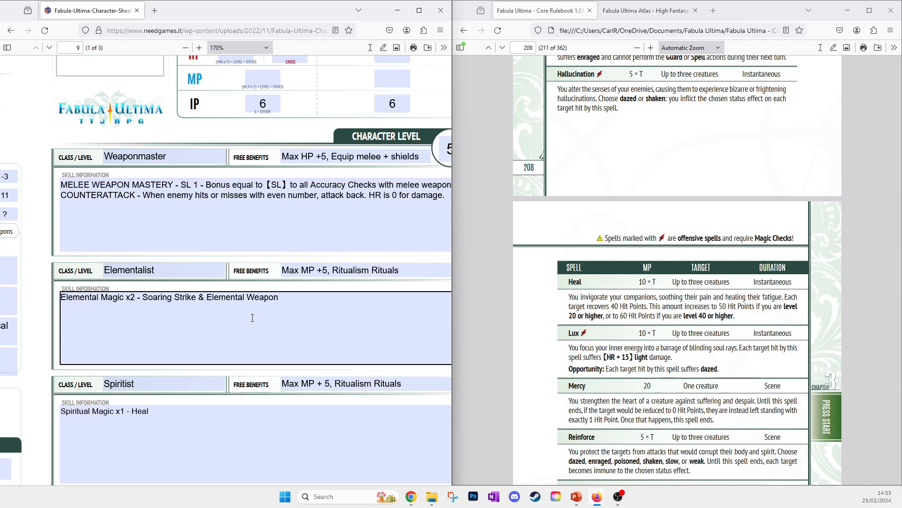
Set the base attributes to Dexterity 10, Insight 8, Might 8 and Willpower 6
scroll(255, 313, "up", 4)
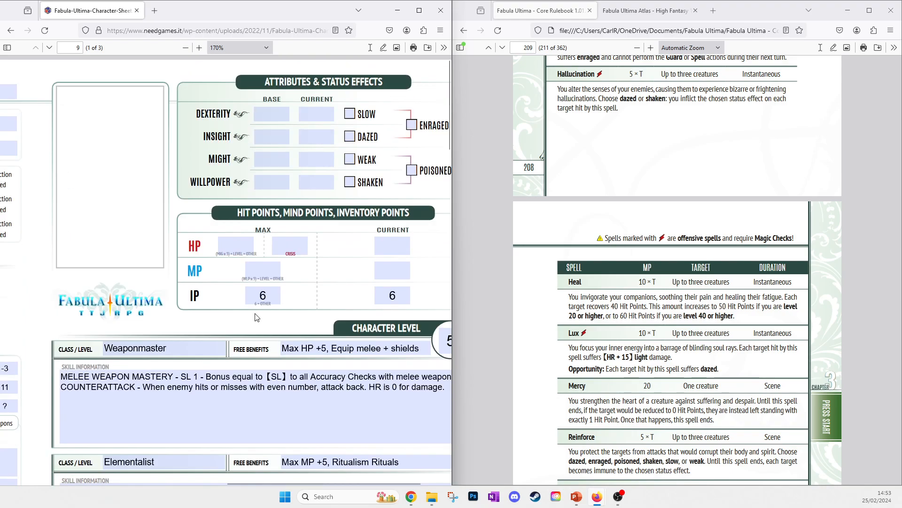
left_click(269, 110)
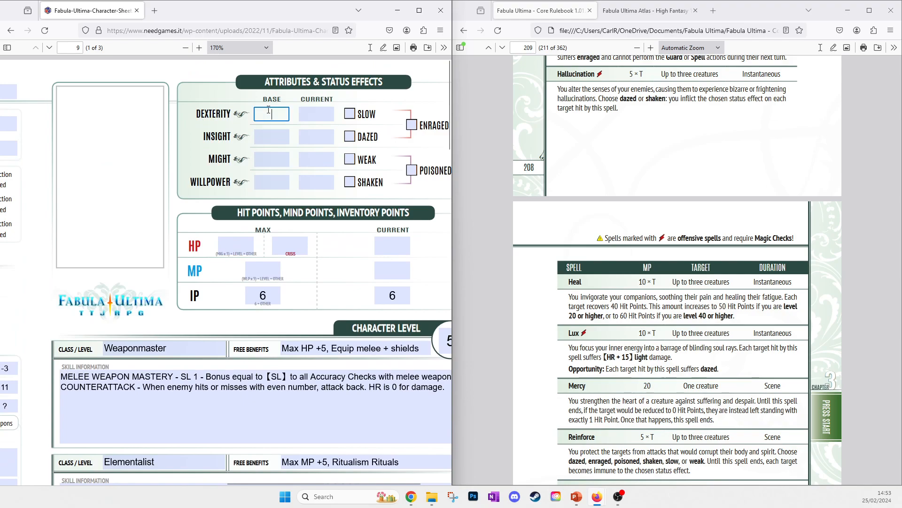
type("10")
left_click(274, 135)
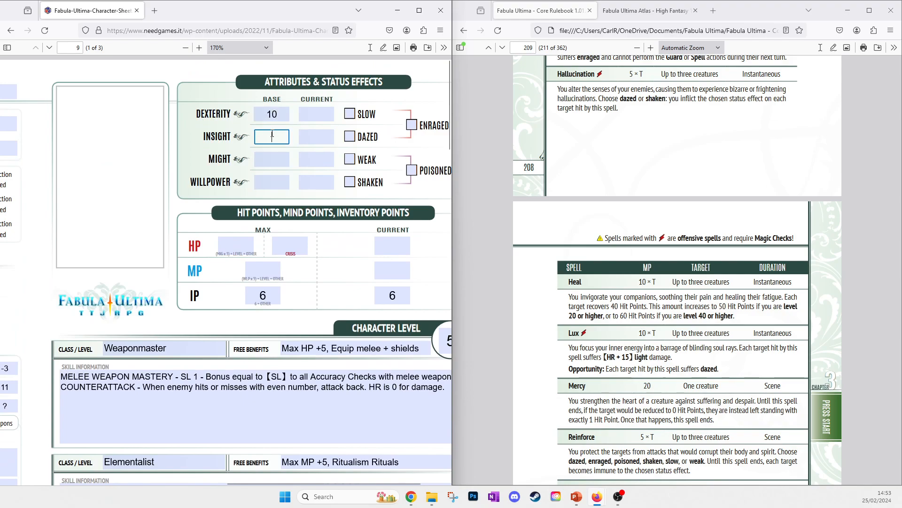
type("8")
left_click(272, 158)
type("8")
left_click(279, 180)
type("6")
left_click(214, 196)
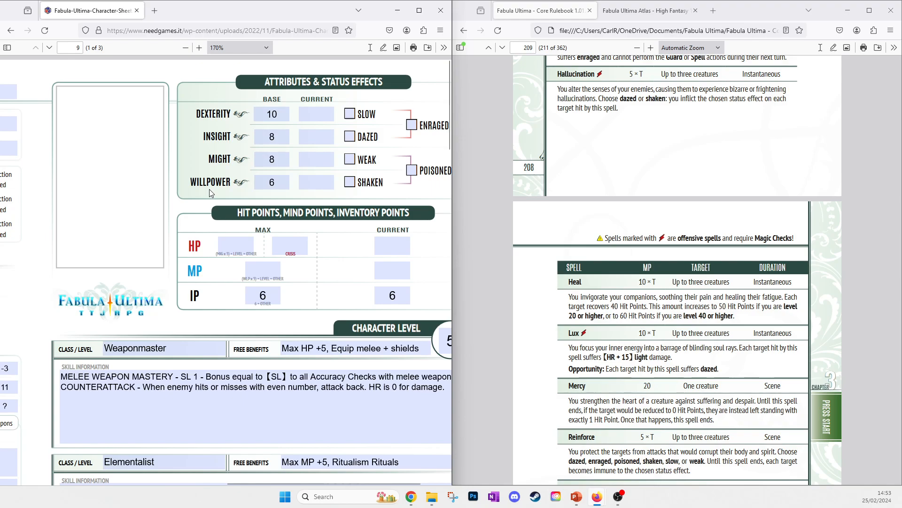
Set the current attributes to Dexterity 10, Insight 8, Might 8 and Willpower 6
left_click(279, 109)
left_click(314, 117)
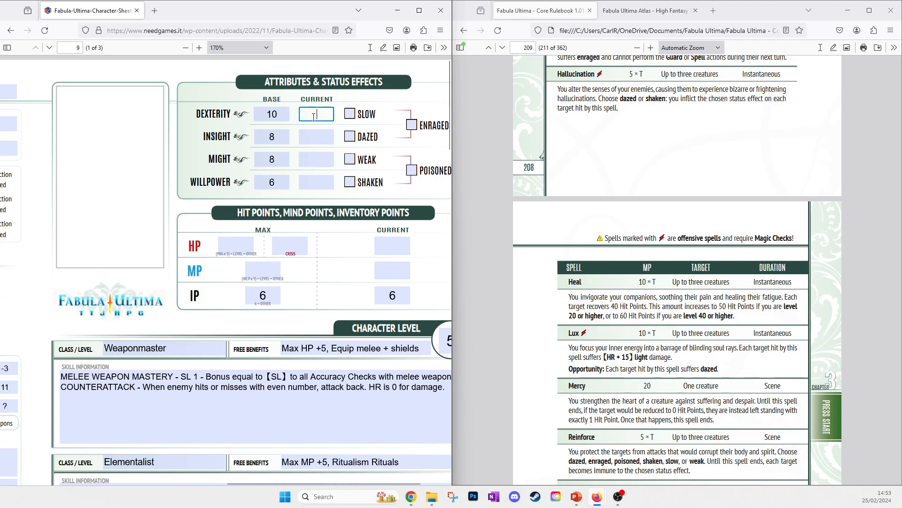
type("10")
left_click(316, 135)
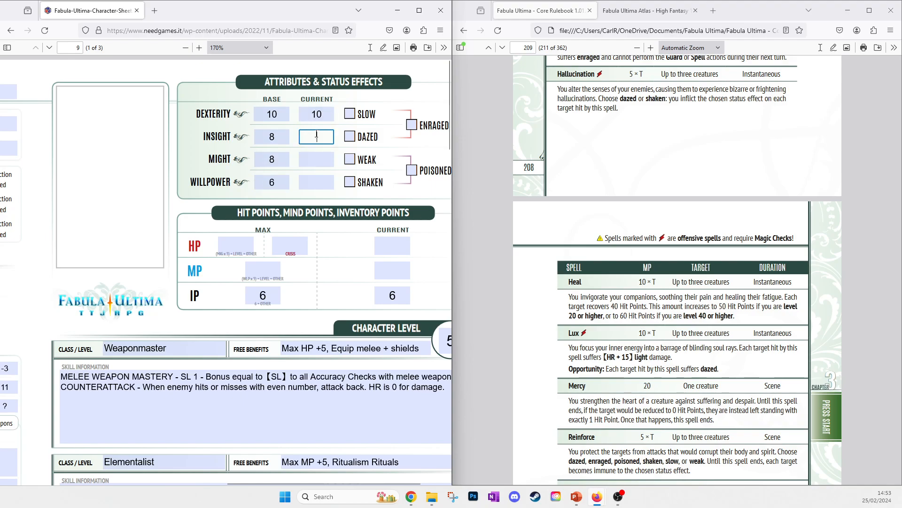
type("8")
key("Tab")
type("8")
key("Tab")
type("6")
left_click(311, 320)
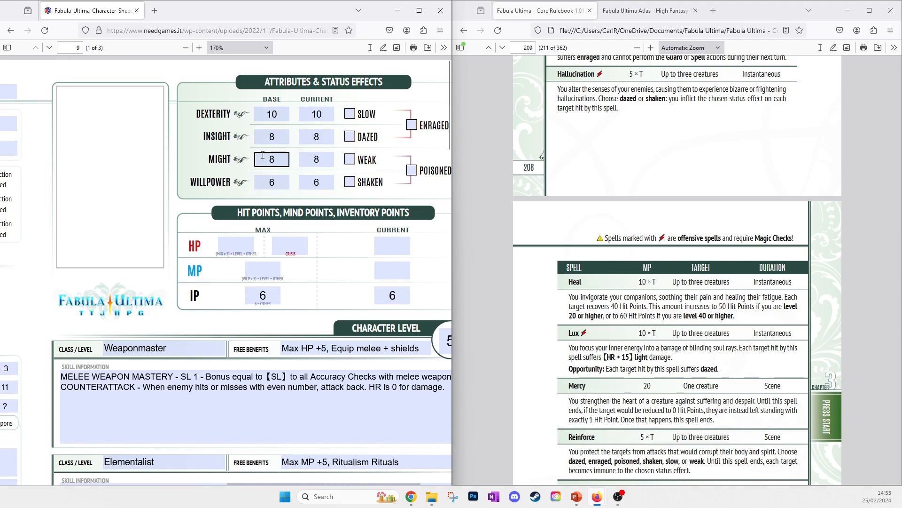
Enter 50 as the maximum HP, 25 as the crisis value and 50 as the current HP, consulting the Weaponmaster's free benefits
left_click(241, 248)
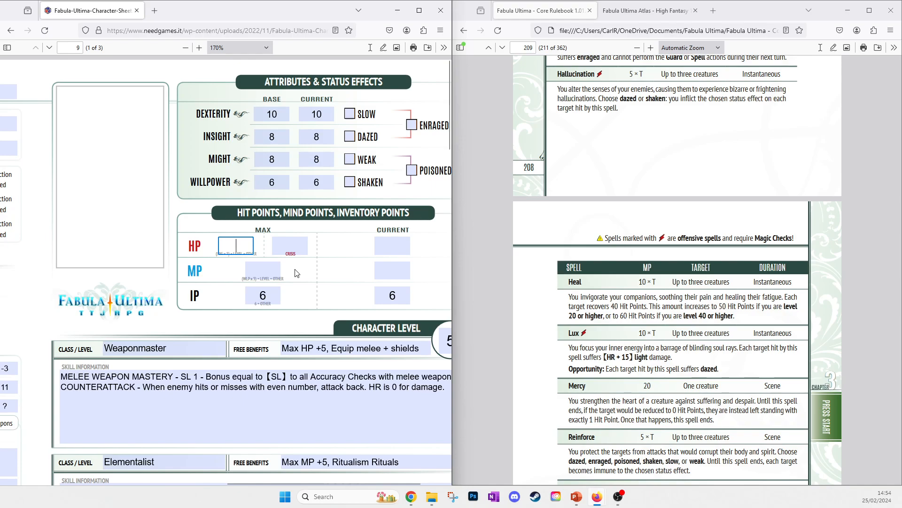
scroll(297, 273, "down", 1)
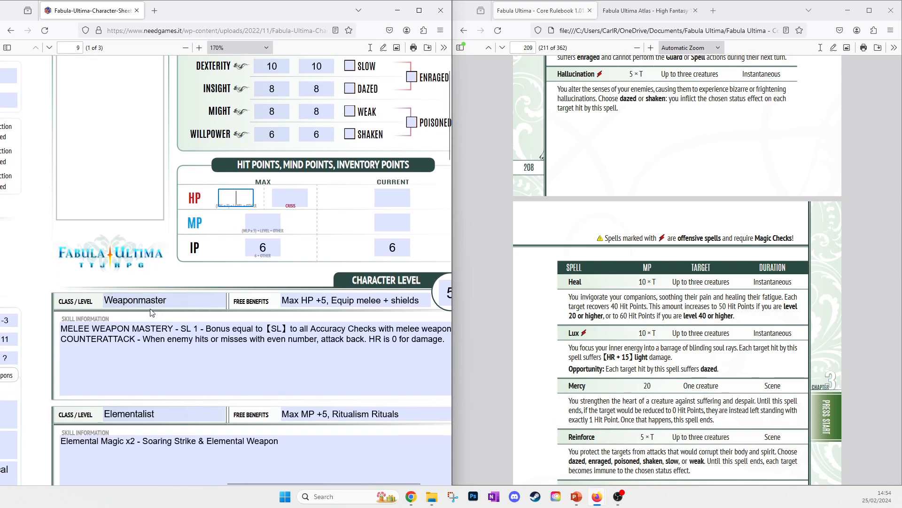
left_click(322, 301)
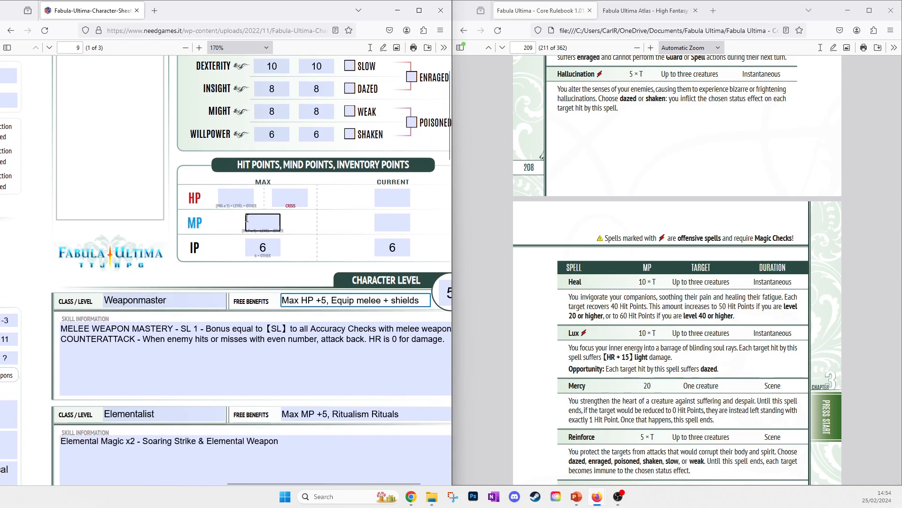
left_click(236, 197)
type("50")
key("Tab")
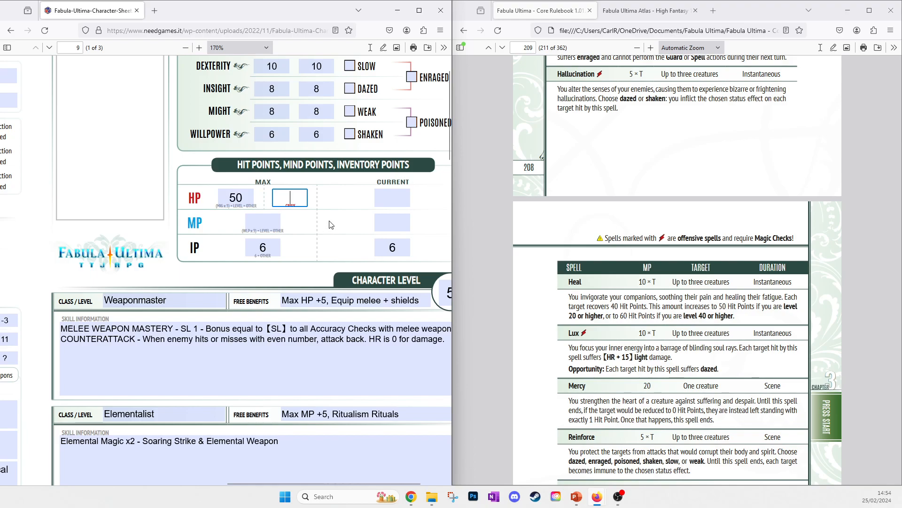
type("25")
left_click(386, 193)
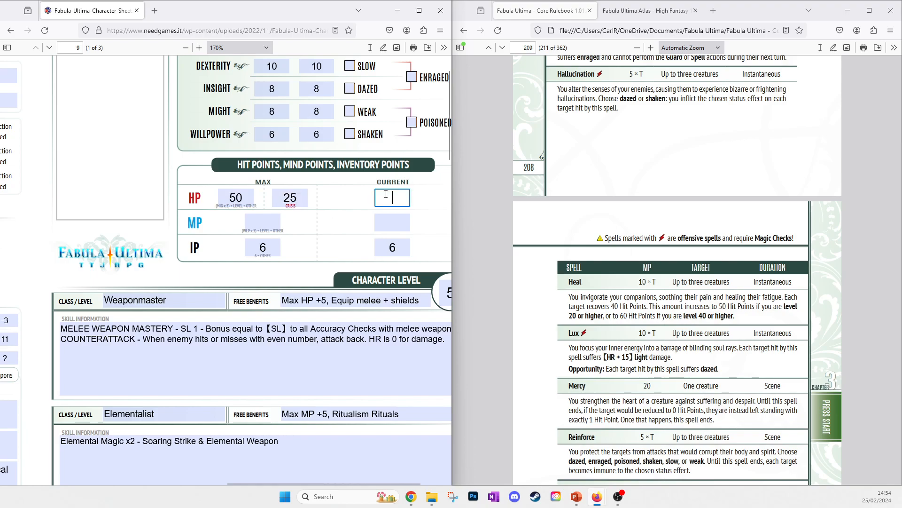
type("50")
Enter 45 as both the maximum and current MP, accounting for the Elementalist and Spiritist free benefits
left_click(350, 224)
left_click(276, 227)
scroll(311, 238, "down", 2)
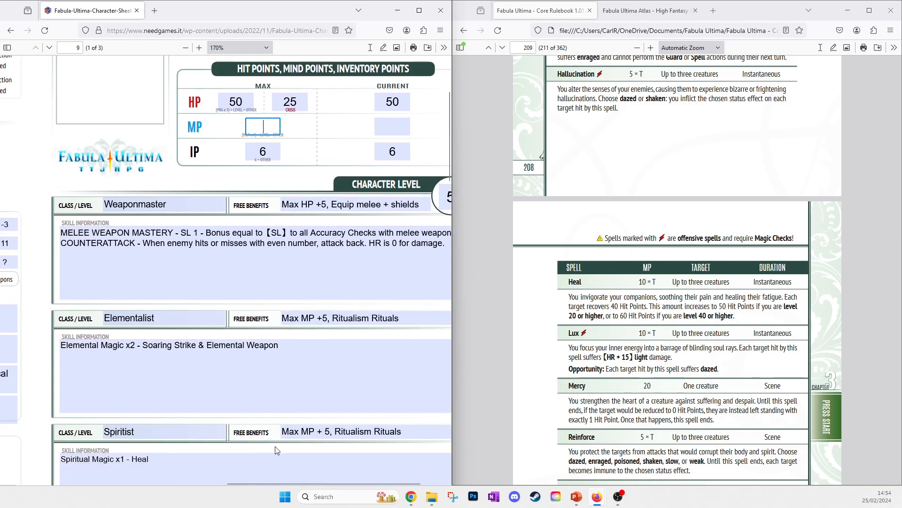
scroll(223, 353, "up", 1)
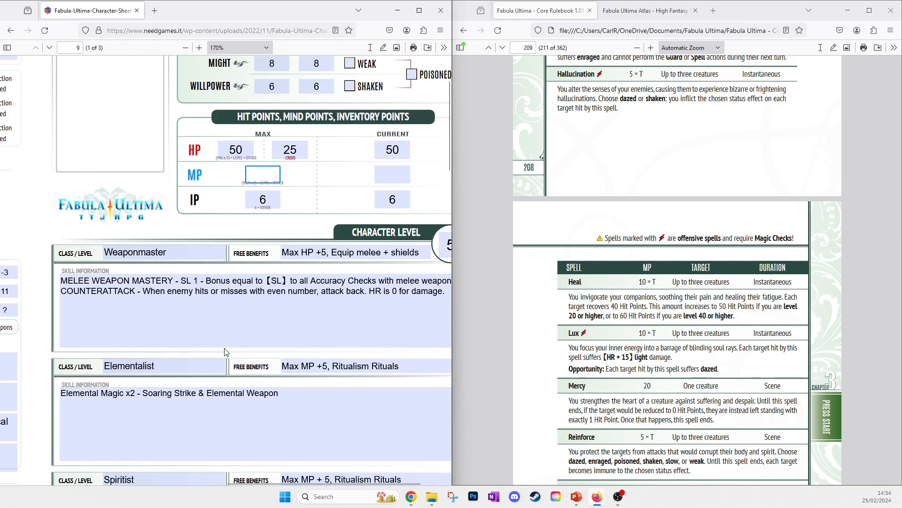
type("45")
left_click(380, 176)
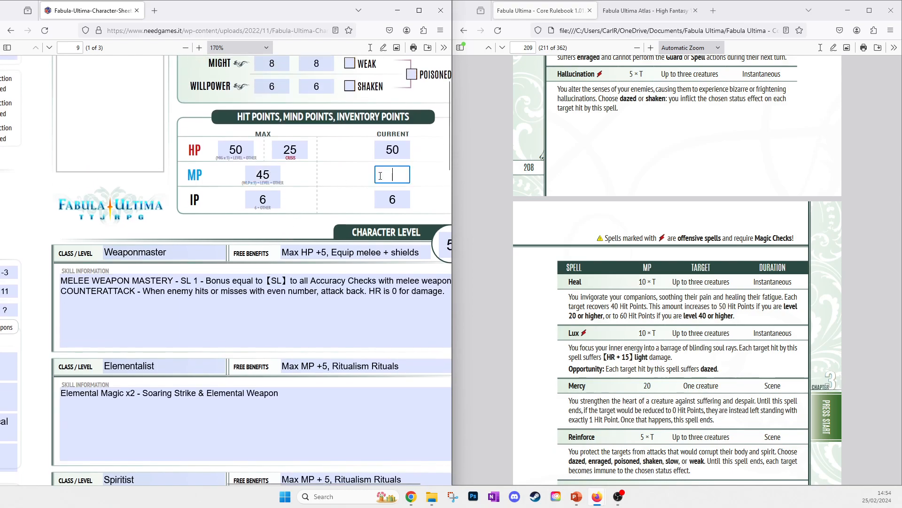
type("45")
left_click(208, 291)
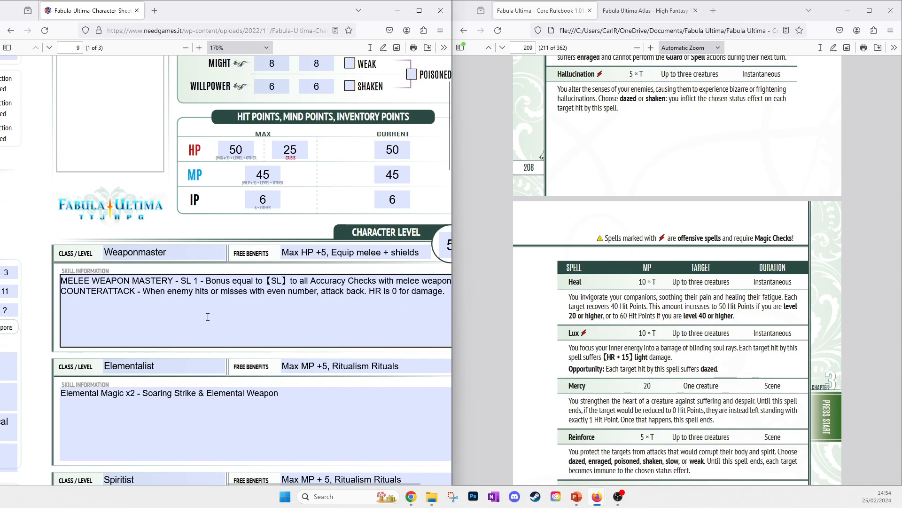
Set the Magic Defense to 8, checking the Bronze Plate's description and the base Insight die
middle_click(207, 316)
middle_click(187, 319)
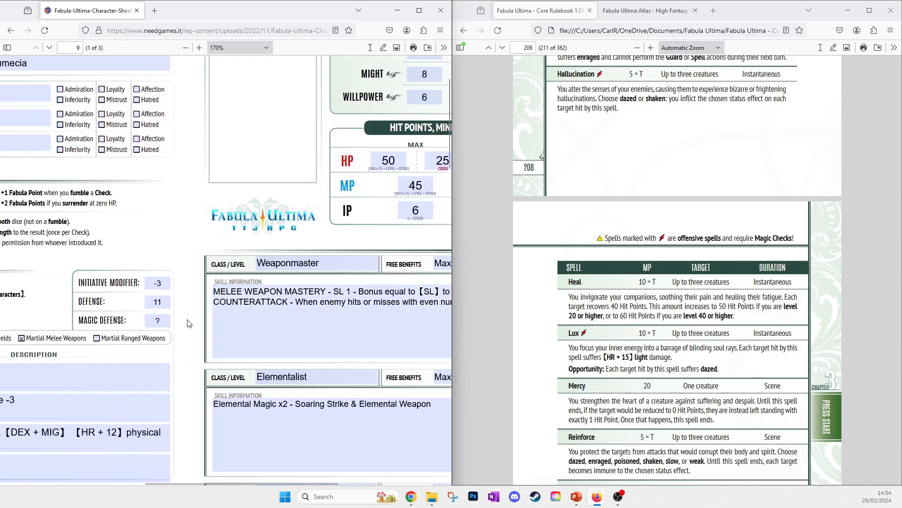
middle_click(110, 318)
scroll(332, 310, "down", 1)
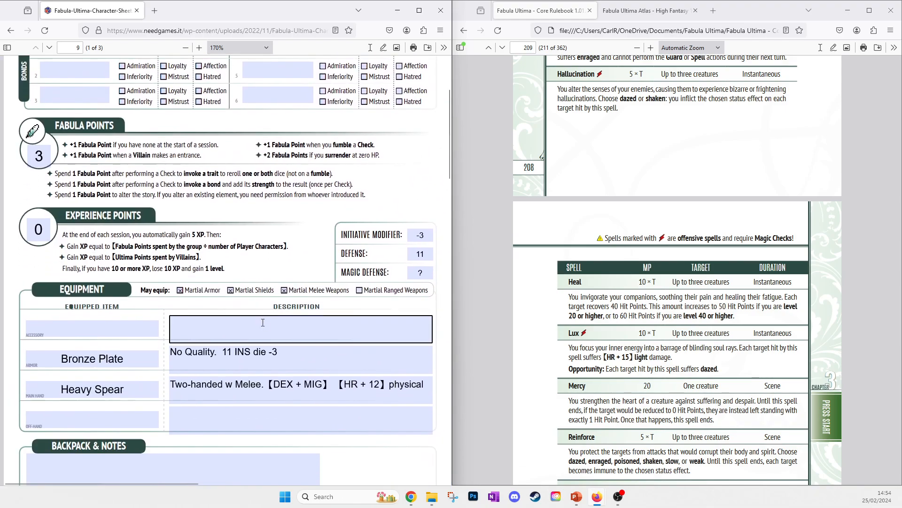
left_click(239, 350)
left_click_drag(236, 351, 266, 350)
middle_click(343, 293)
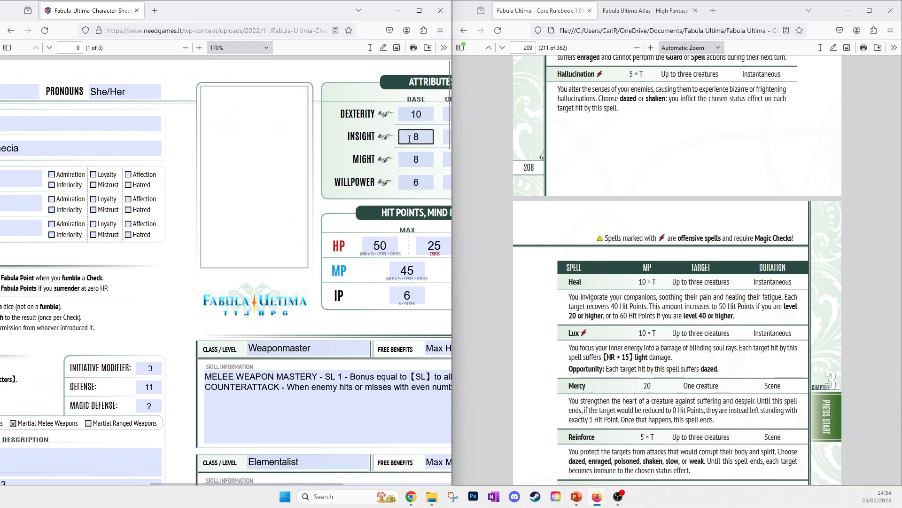
left_click(152, 405)
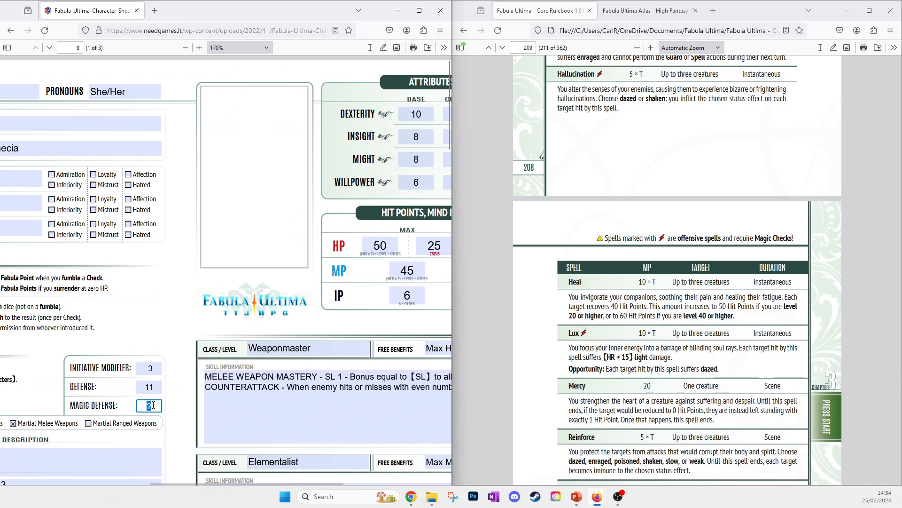
type("8")
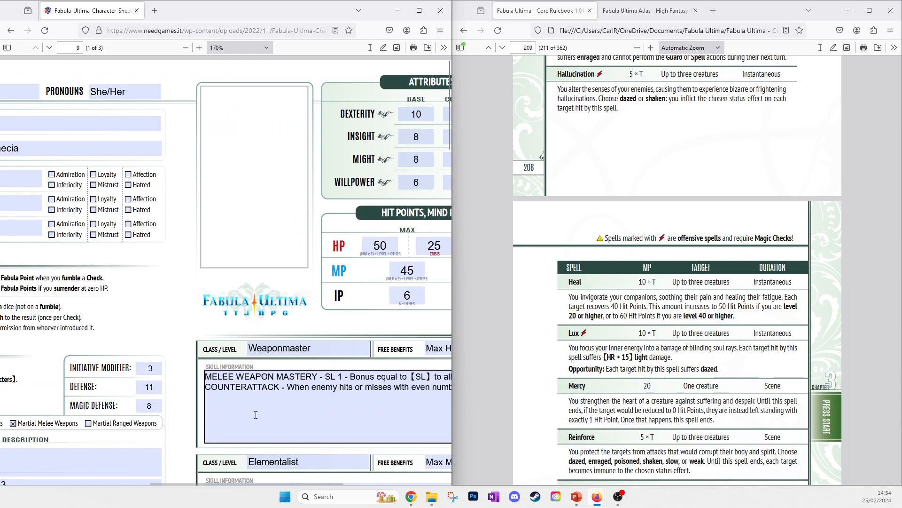
Review the whole first page of the character sheet and the class and spell sections on the second page
middle_click(255, 414)
middle_click(287, 410)
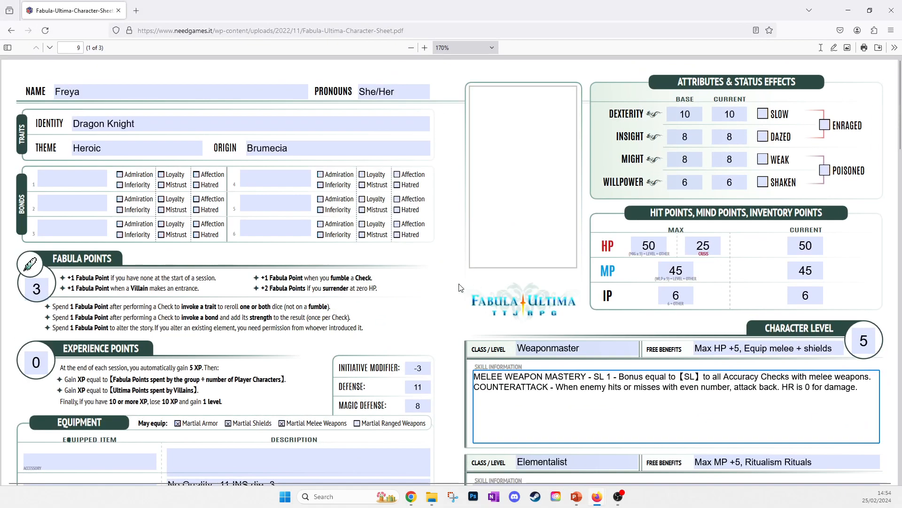
scroll(440, 284, "down", 2)
scroll(441, 284, "up", 2)
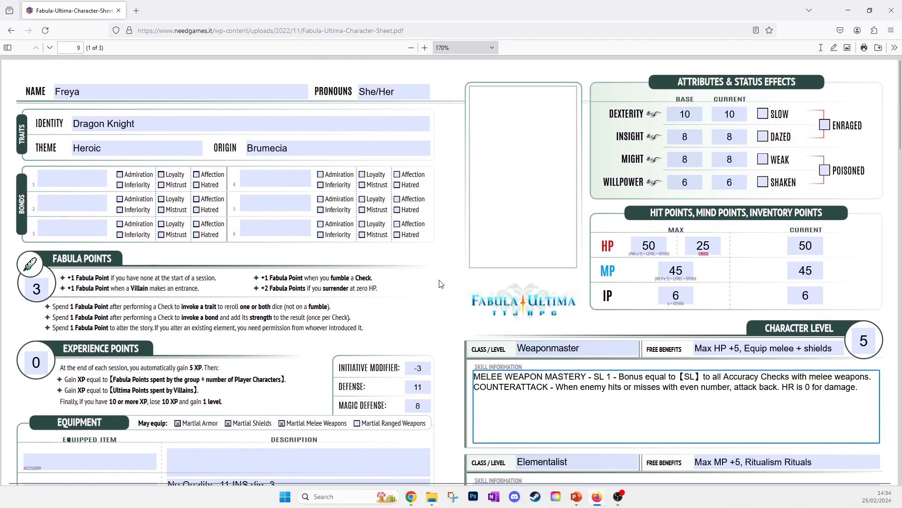
key("ctrl+minus")
key("ctrl+minus")
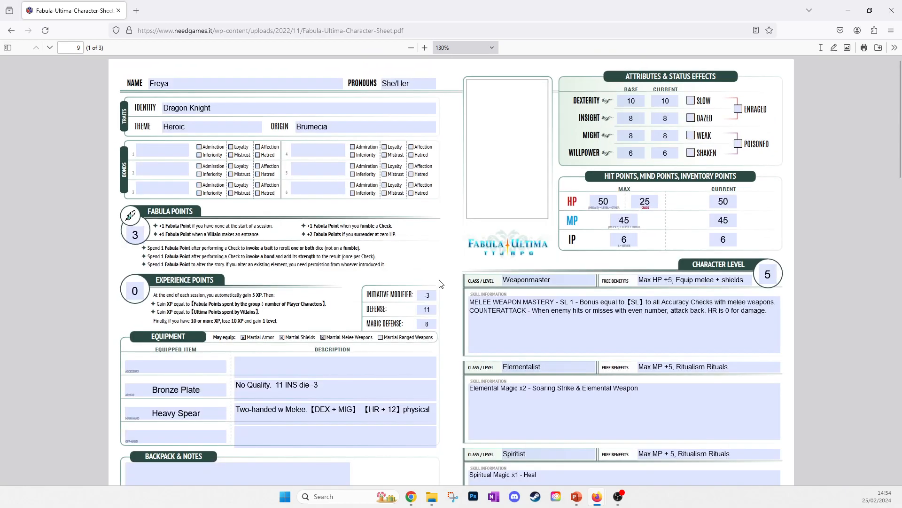
key("ctrl+minus")
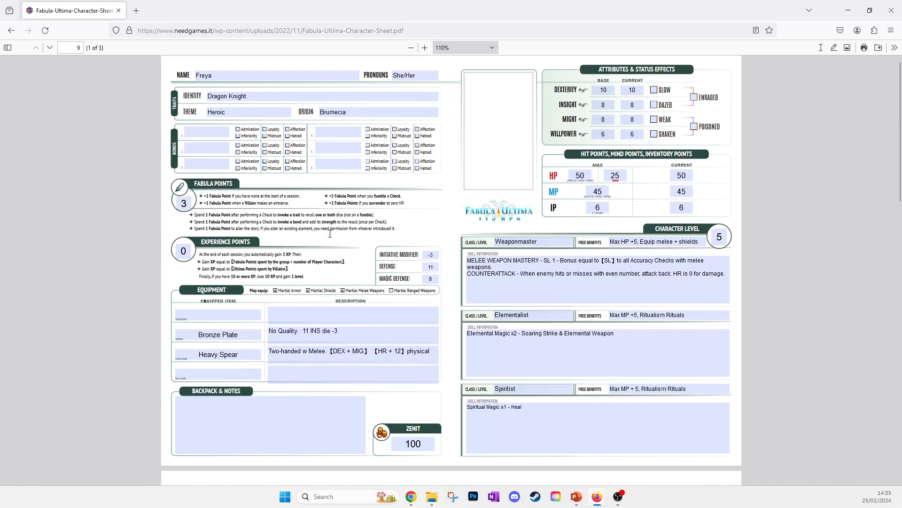
scroll(329, 235, "down", 7)
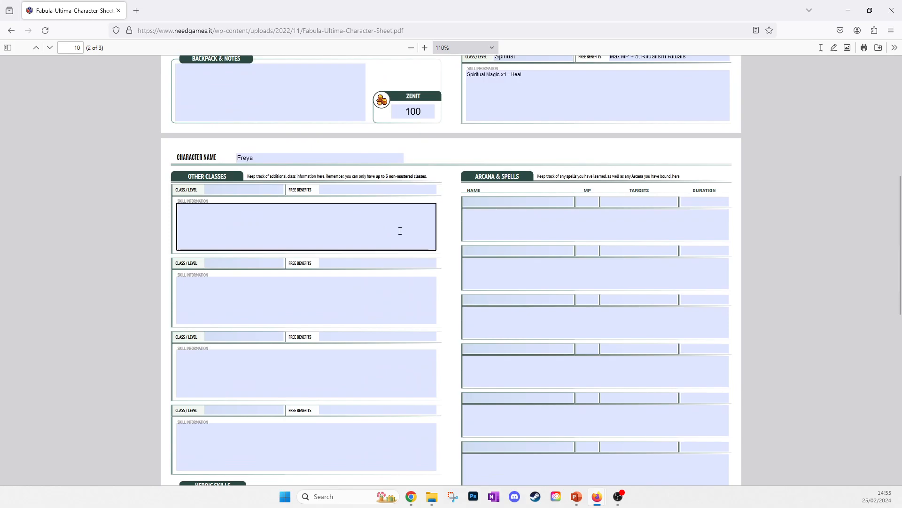
scroll(400, 231, "up", 5)
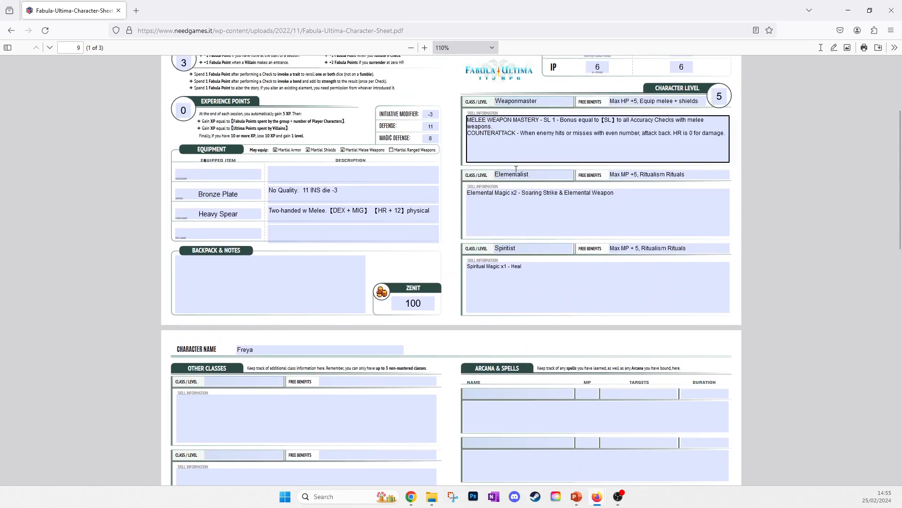
Append the class levels so the entries read "Weaponmaster / 2", "Elementalist / 2" and "Spiritist / 1"
left_click(550, 100)
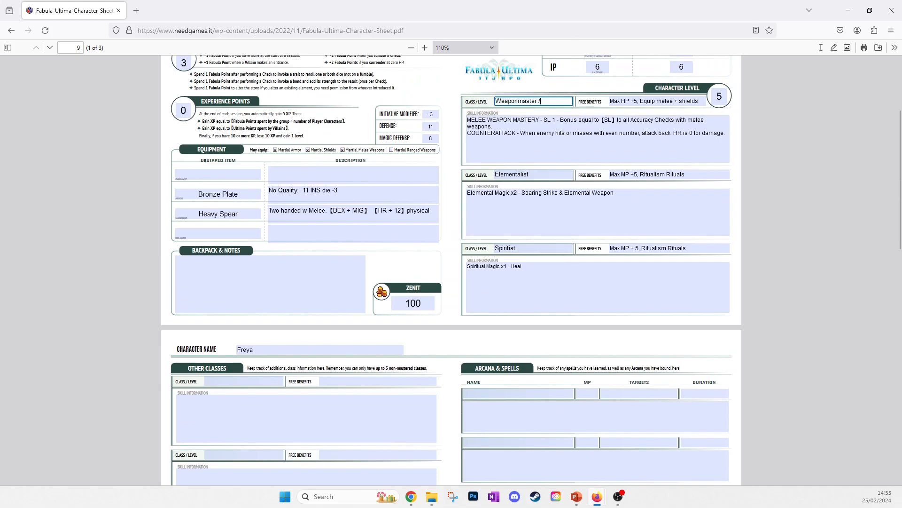
left_click(550, 176)
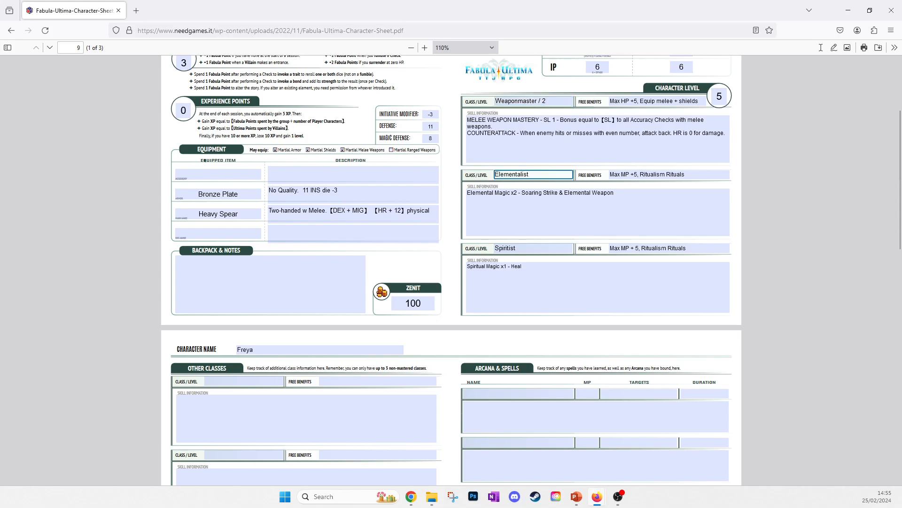
left_click(536, 249)
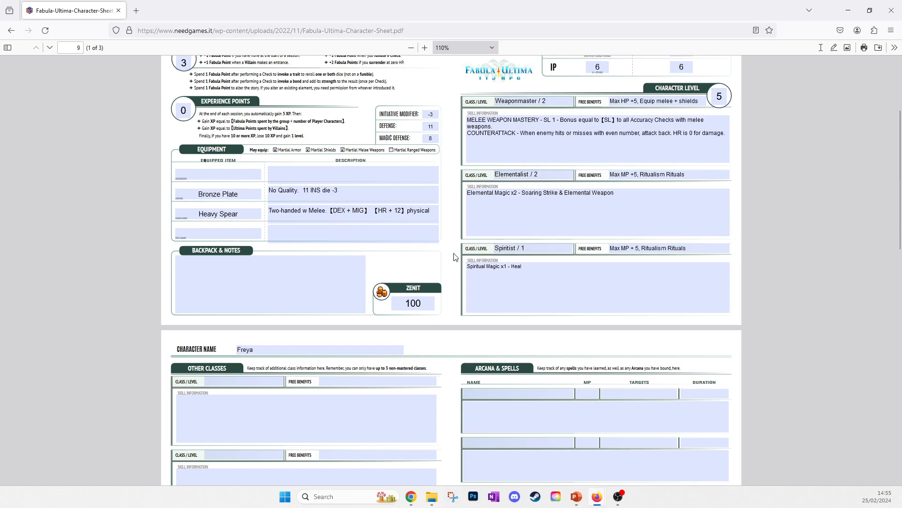
left_click(563, 224)
scroll(317, 430, "down", 2)
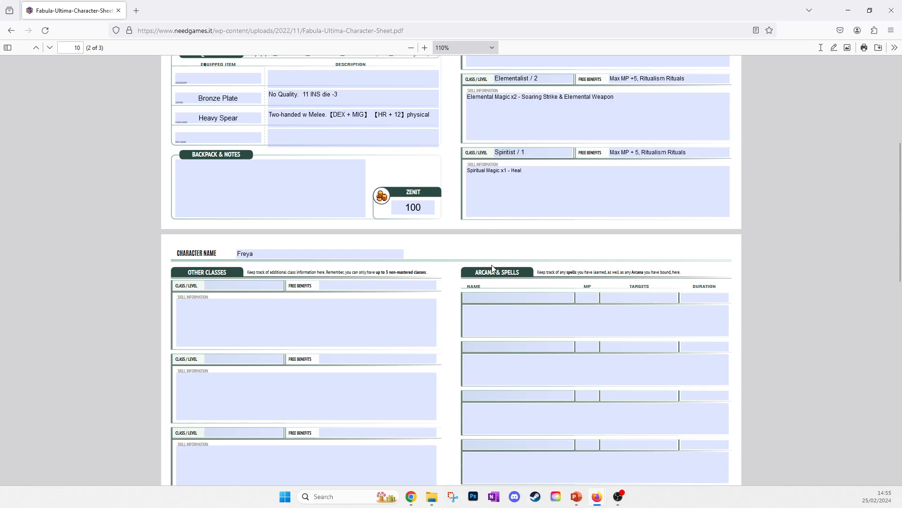
scroll(583, 261, "up", 2)
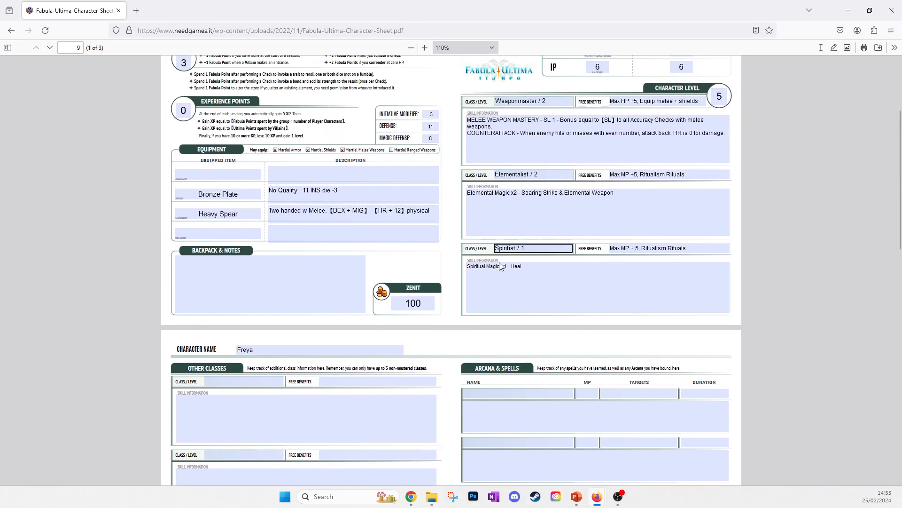
Copy "Soaring Strike" and "Elemental Weapon" from the Elementalist skill information into the first two spell names under Arcana & Spells
left_click(517, 393)
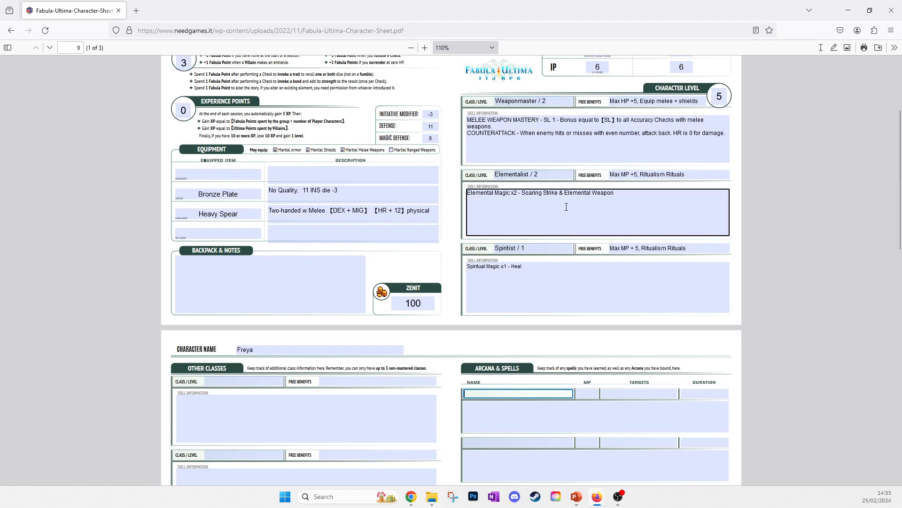
left_click_drag(559, 195, 529, 193)
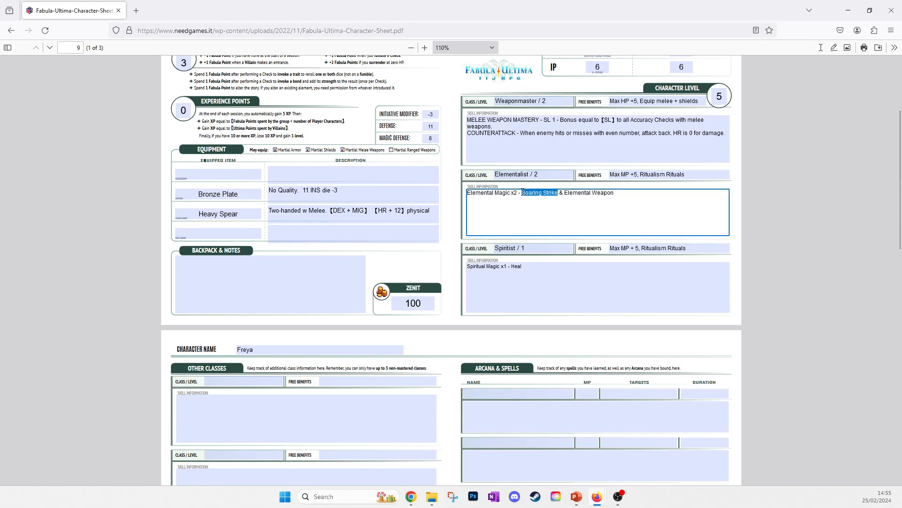
left_click(483, 393)
type("Soaring Strike")
left_click_drag(615, 193, 562, 193)
key("ctrl+c")
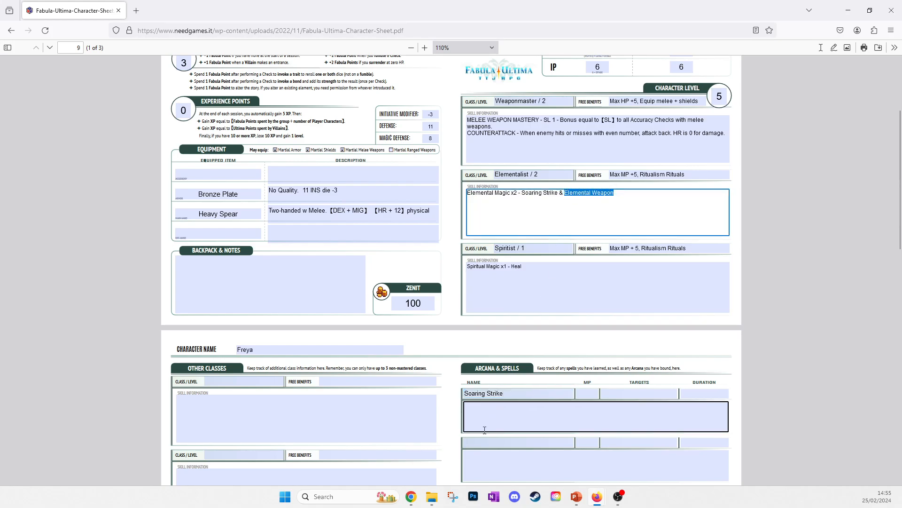
left_click(480, 438)
key("ctrl+v")
Copy "Heal" from the Spiritist skill information into the third spell name, and place the sheet side by side with the core rulebook
left_click(522, 273)
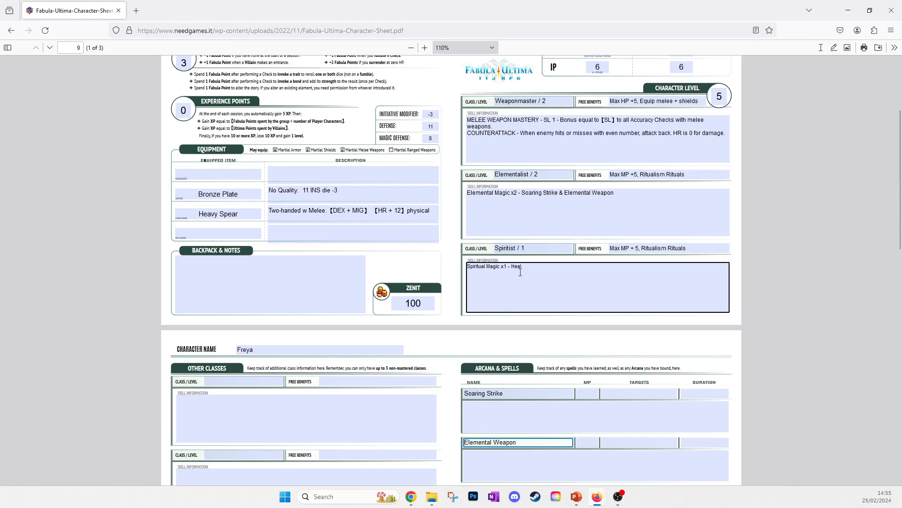
left_click_drag(521, 267, 513, 266)
key("ctrl+c")
scroll(519, 273, "down", 2)
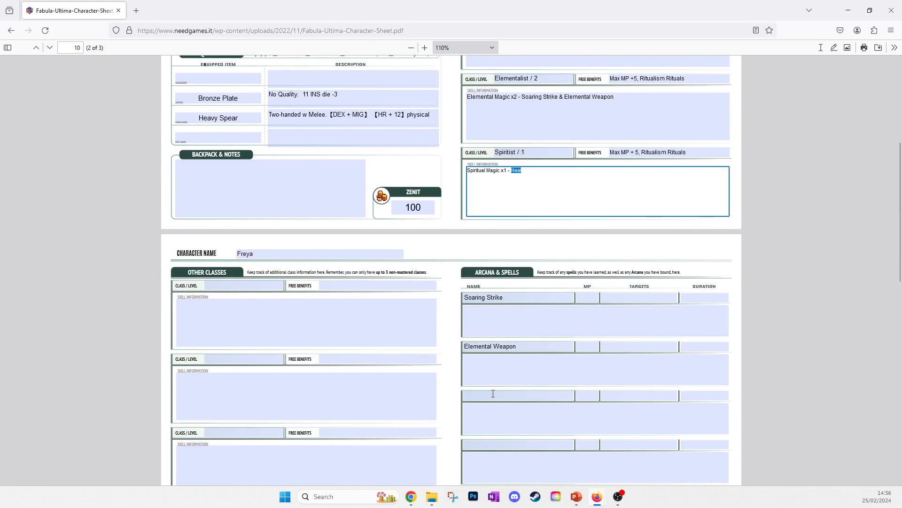
left_click(493, 394)
key("ctrl+v")
left_click(151, 289)
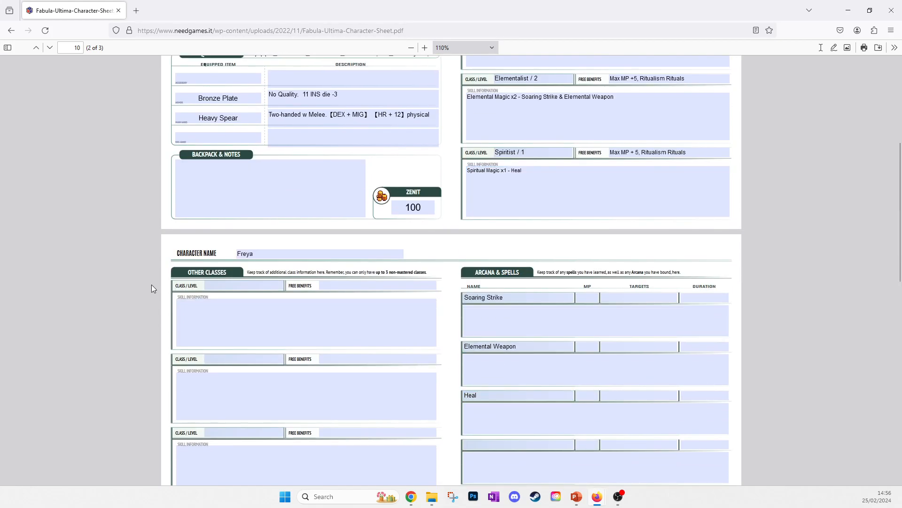
key("super+Left")
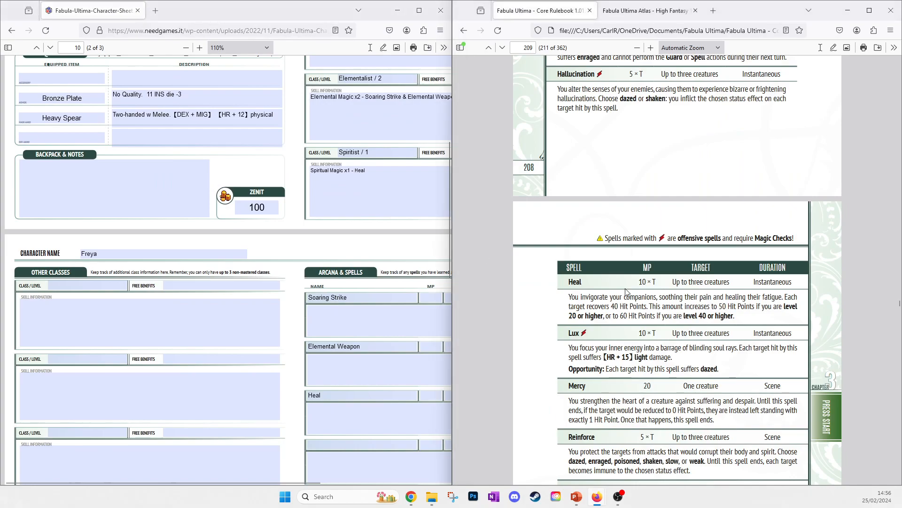
Set the MP cost of Heal to "10 x T" in the Arcana & Spells section
left_click(237, 379)
scroll(238, 379, "right", 3)
scroll(292, 377, "up", 2)
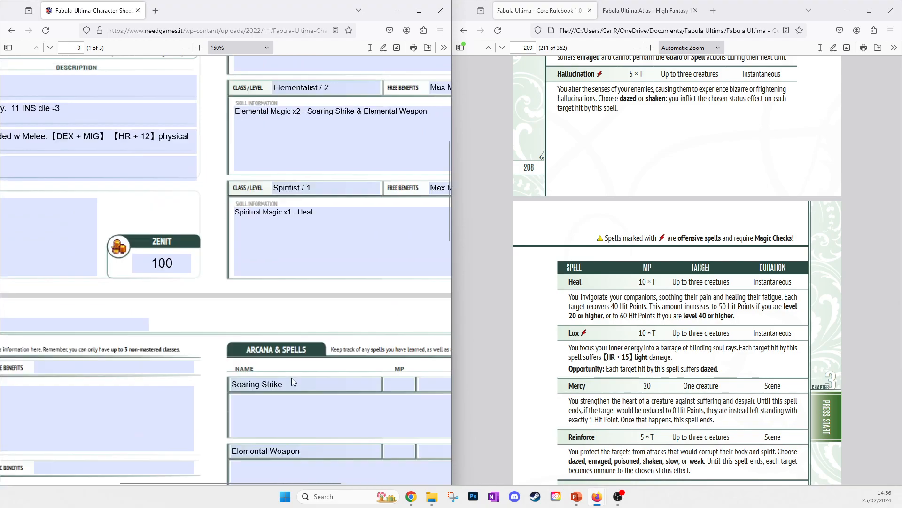
middle_click(284, 372)
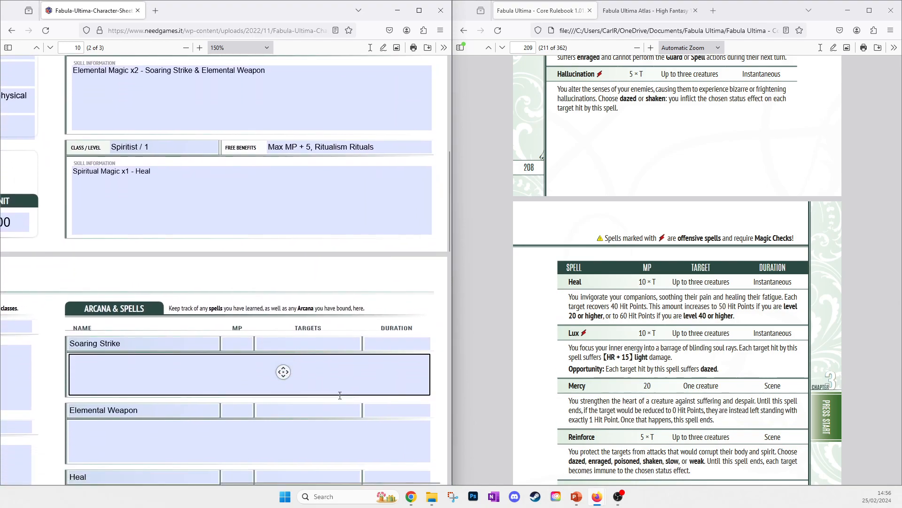
left_click(339, 407)
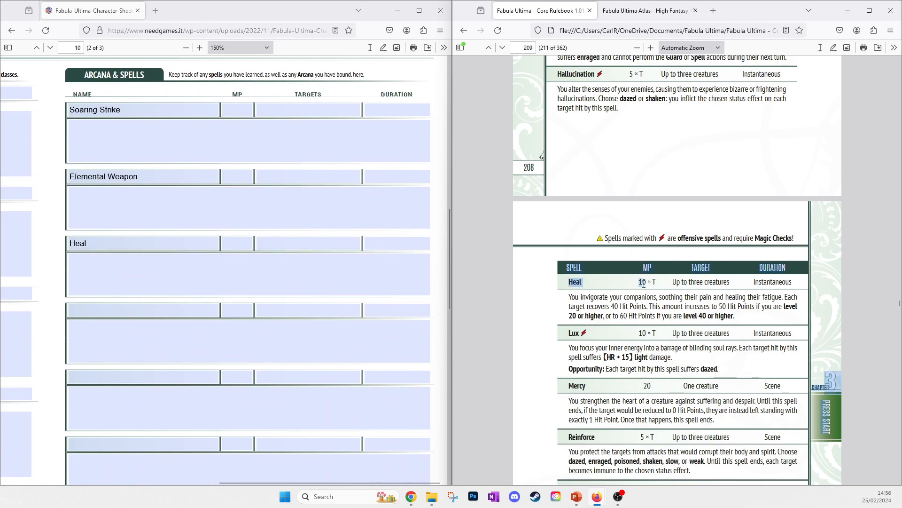
left_click(230, 244)
type("10 x T")
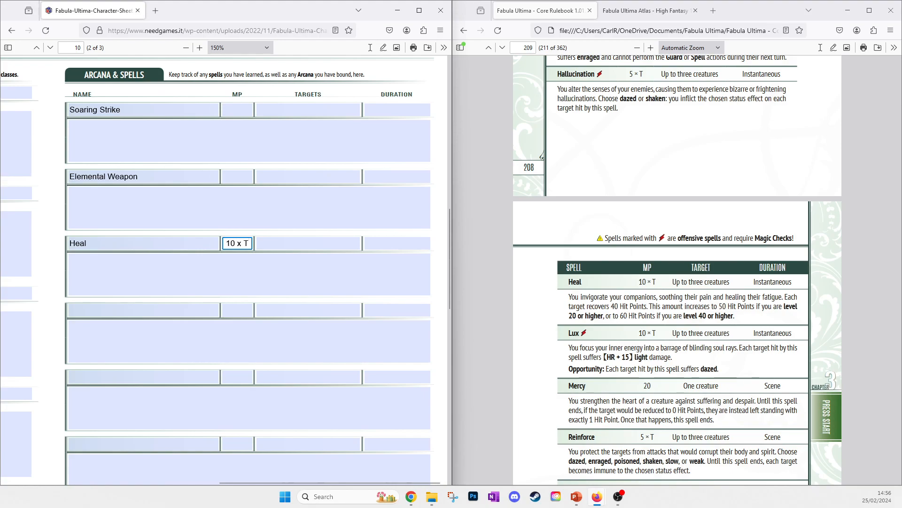
Copy Heal's target "Up to three creatures" and duration "Instantaneous" from the rulebook into its spell entry
left_click(283, 245)
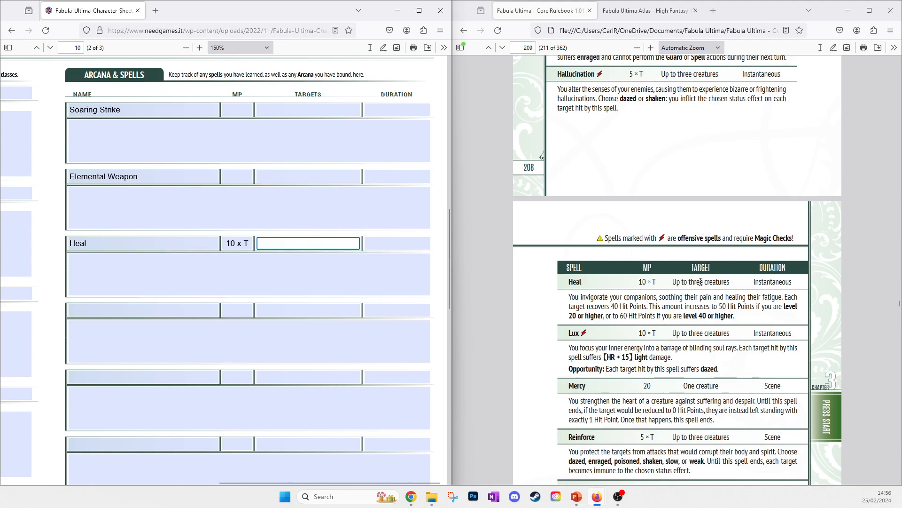
triple_click(679, 283)
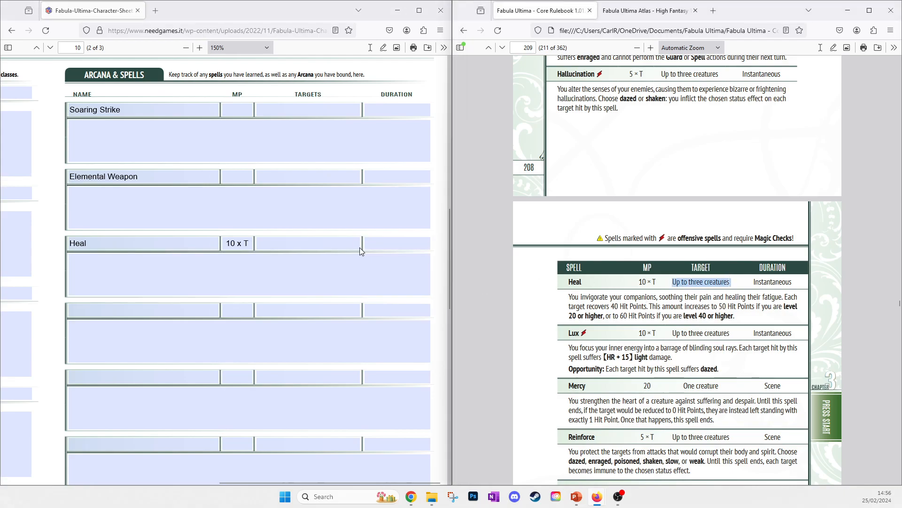
left_click(344, 246)
key("ctrl+v")
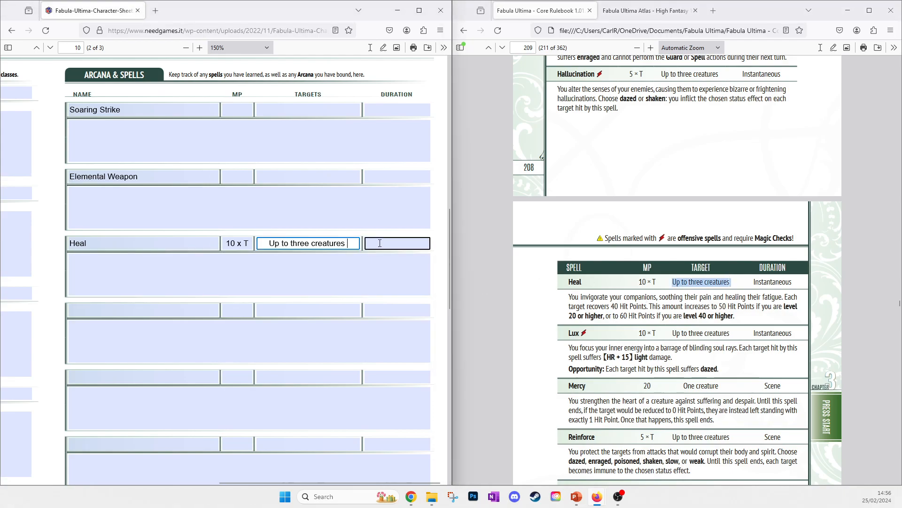
left_click(720, 294)
double_click(770, 282)
key("ctrl+c")
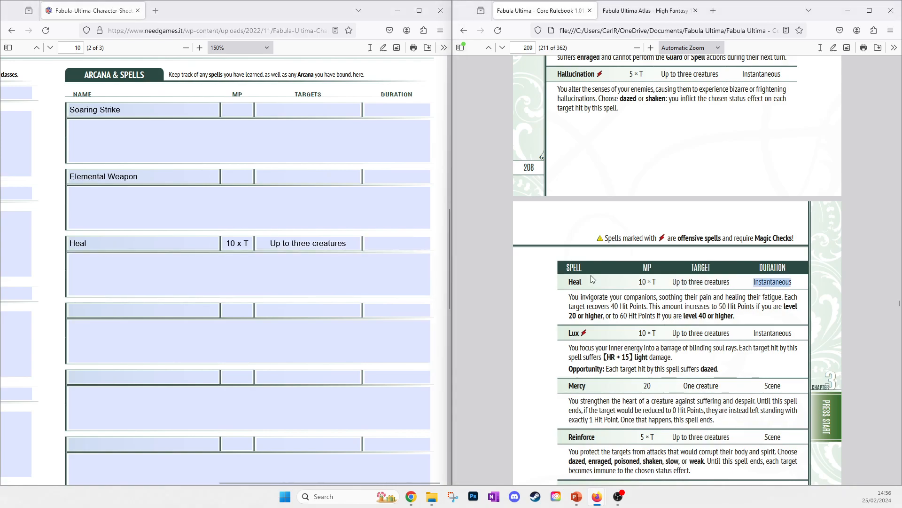
left_click(428, 244)
key("ctrl+v")
Copy Heal's full description from the rulebook into the description box of its spell entry
left_click(608, 292)
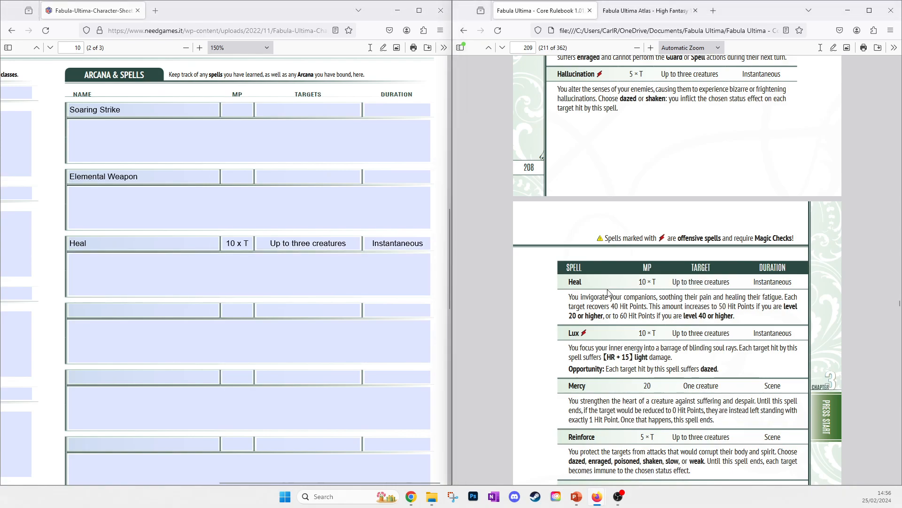
left_click_drag(737, 319, 618, 314)
left_click(577, 298)
left_click_drag(571, 297, 734, 317)
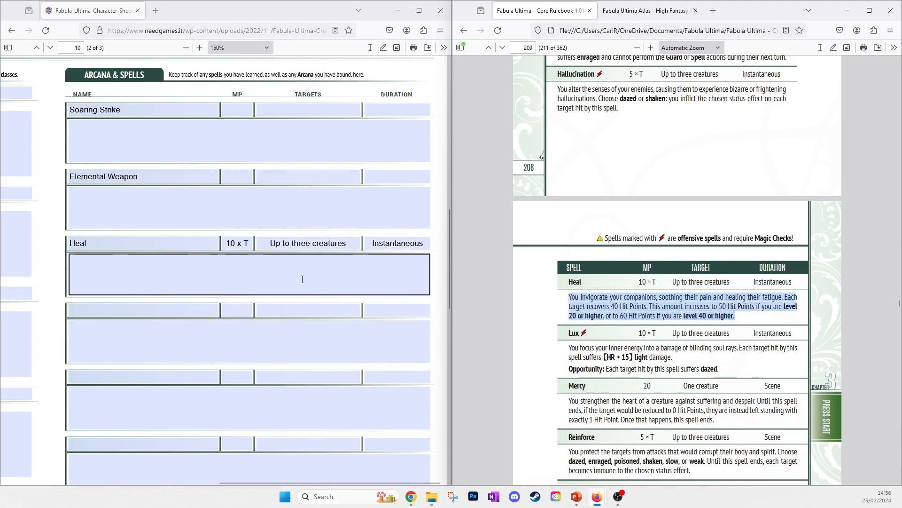
left_click(184, 269)
key("ctrl+v")
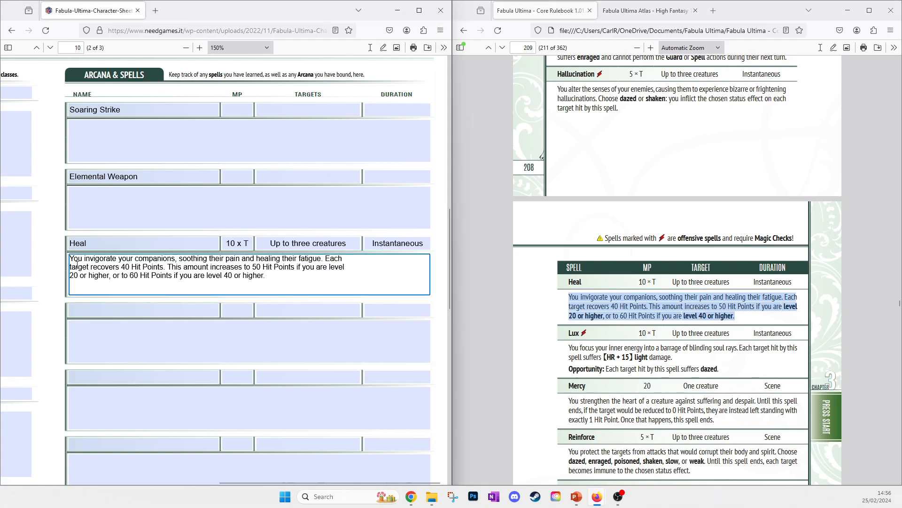
Remove the pasted line breaks from Heal's description so the text fills the width of the box
key("BackSpace")
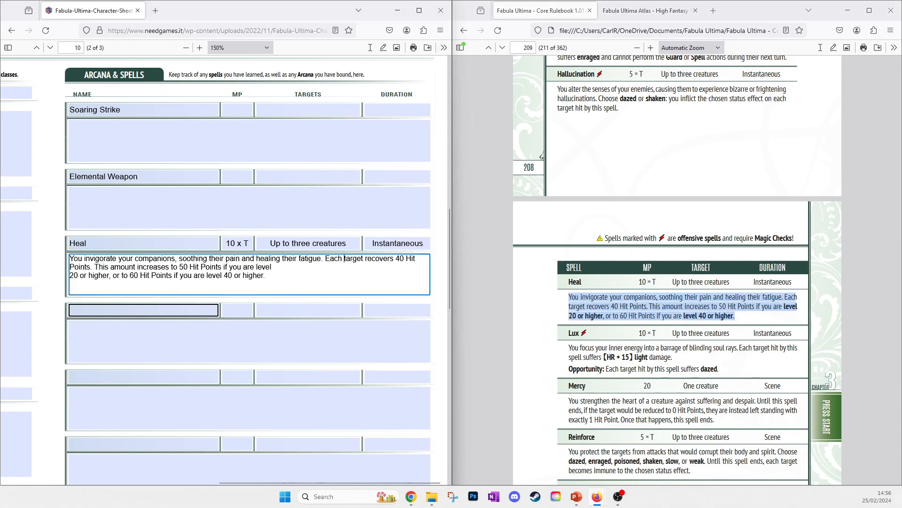
left_click(68, 284)
key("BackSpace")
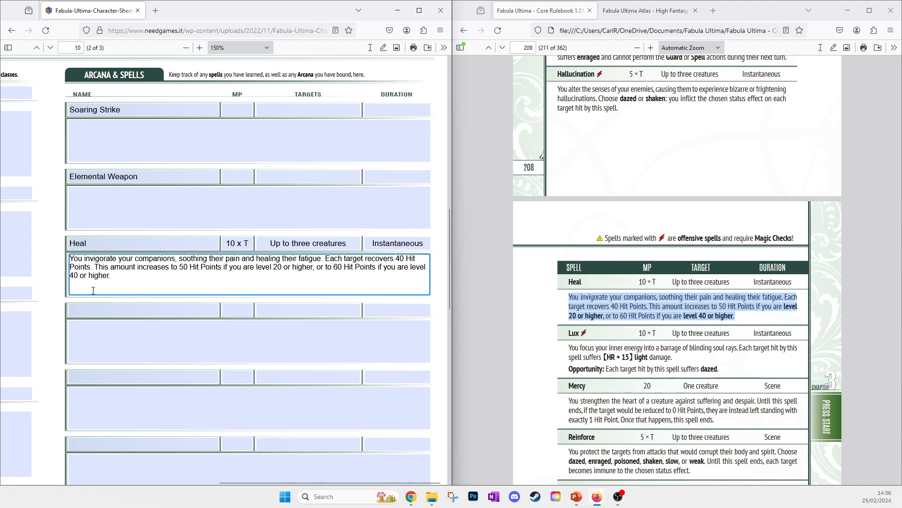
left_click(63, 266)
left_click(239, 209)
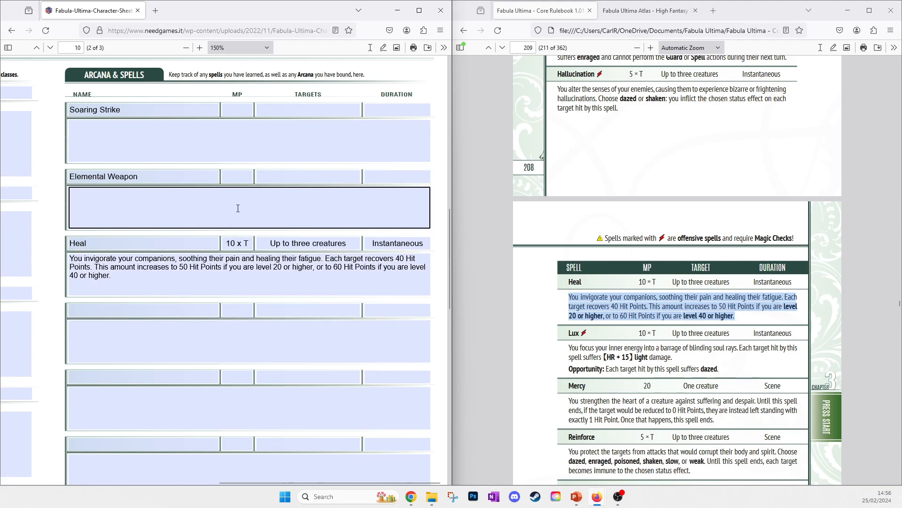
Find the Elementalist spell list in the rulebook and set Elemental Weapon's MP cost to 10 on the sheet
scroll(239, 208, "up", 2)
middle_click(629, 347)
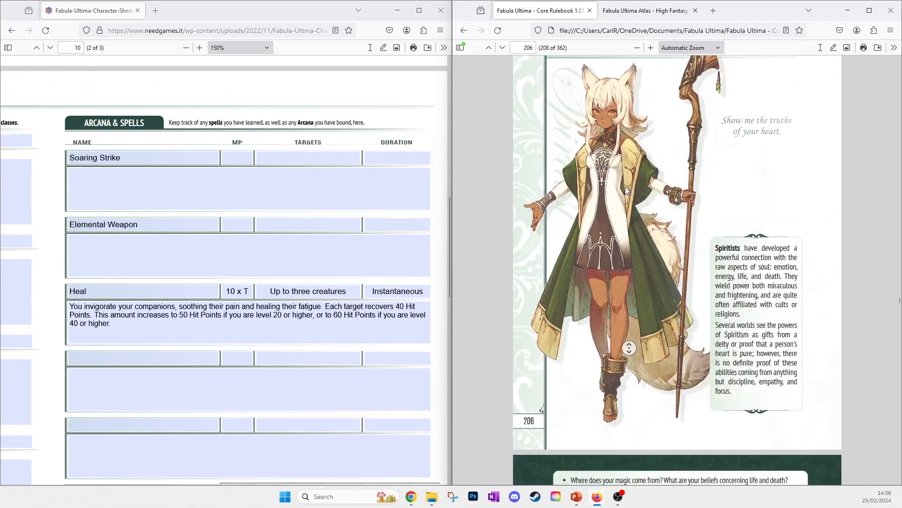
left_click(627, 206)
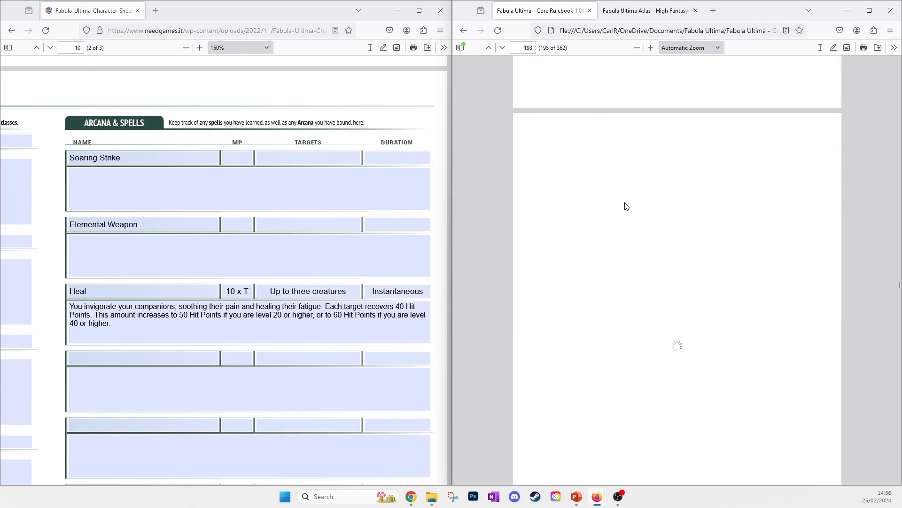
scroll(627, 206, "up", 10)
scroll(627, 206, "up", 15)
scroll(626, 205, "up", 1)
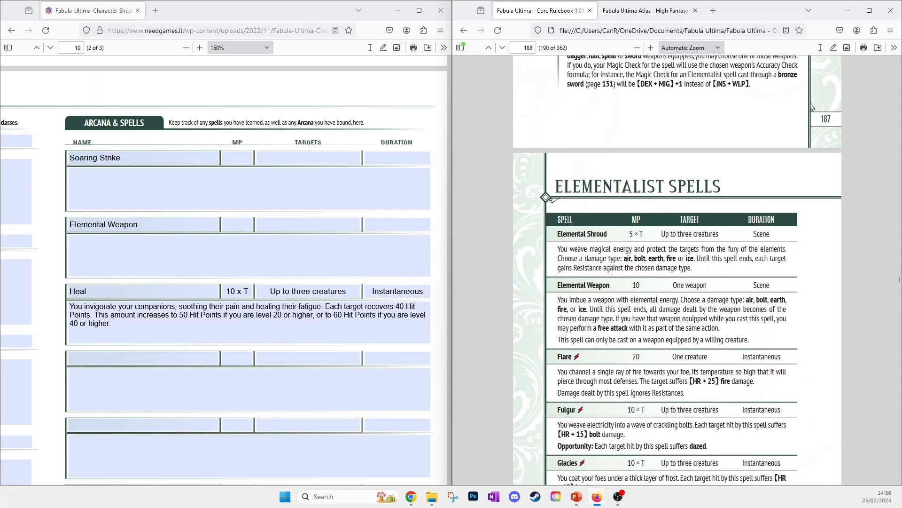
left_click(245, 225)
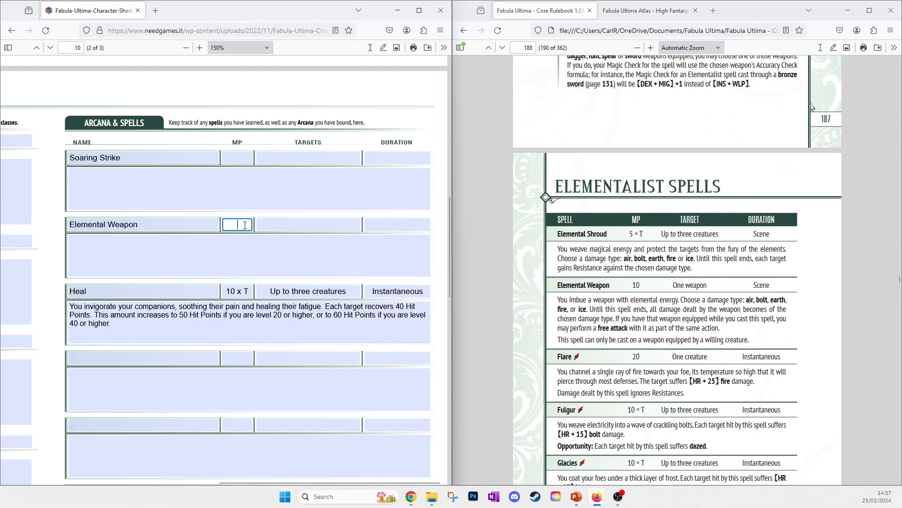
type("10")
Copy Elemental Weapon's target "One weapon" and duration "Scene" from the rulebook into its spell entry
left_click(742, 295)
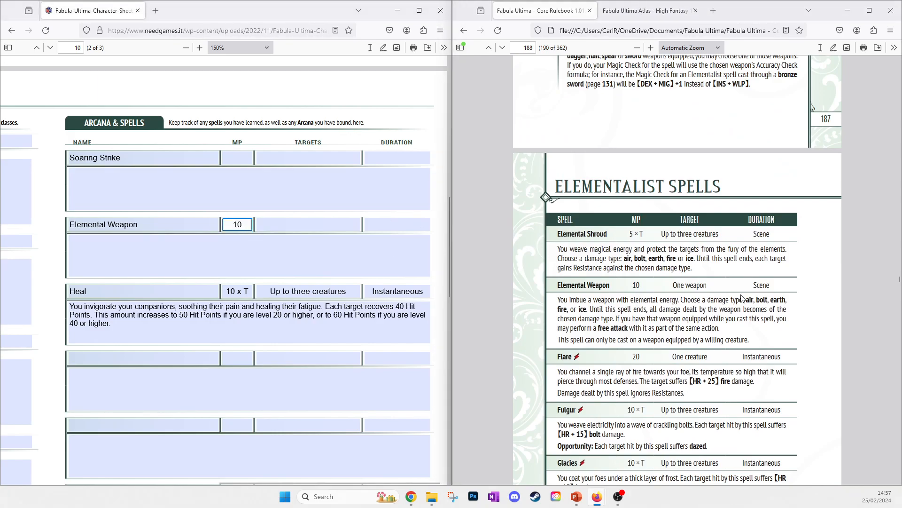
left_click_drag(674, 286, 707, 286)
key("ctrl+c")
left_click(303, 226)
key("ctrl+v")
left_click(757, 299)
double_click(762, 286)
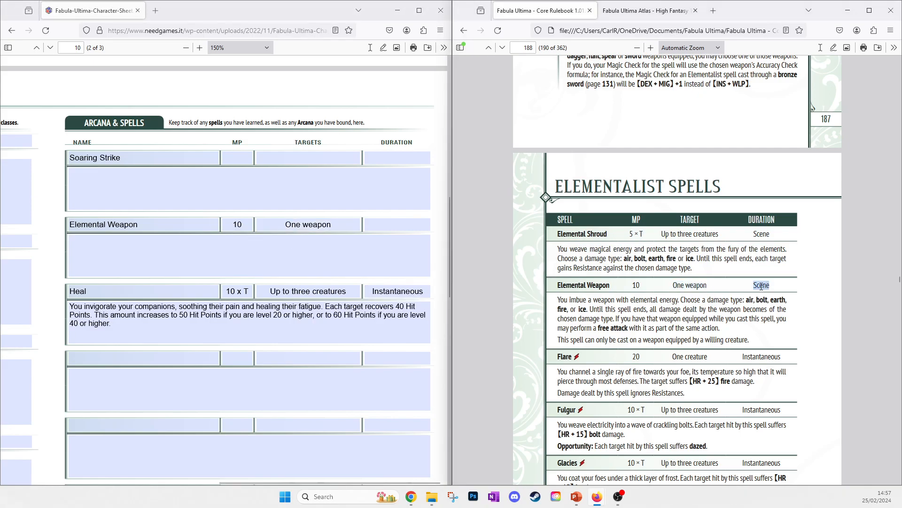
left_click(388, 225)
key("ctrl+v")
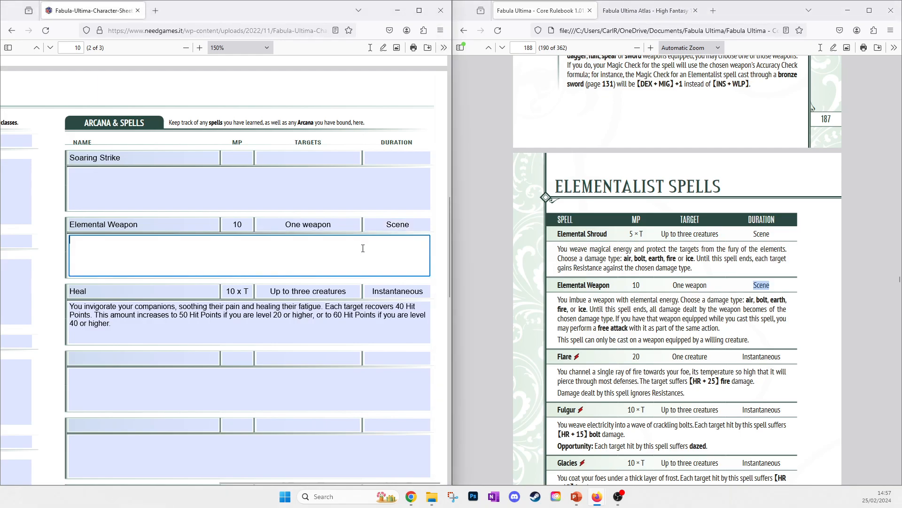
Copy Elemental Weapon's description from the rulebook into its description box and remove the line breaks within its first paragraph
left_click(589, 309)
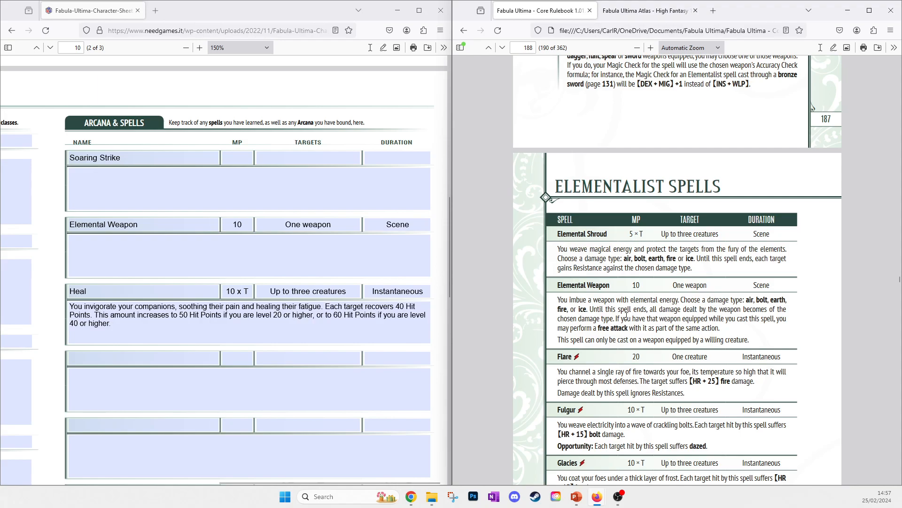
left_click_drag(661, 314, 749, 340)
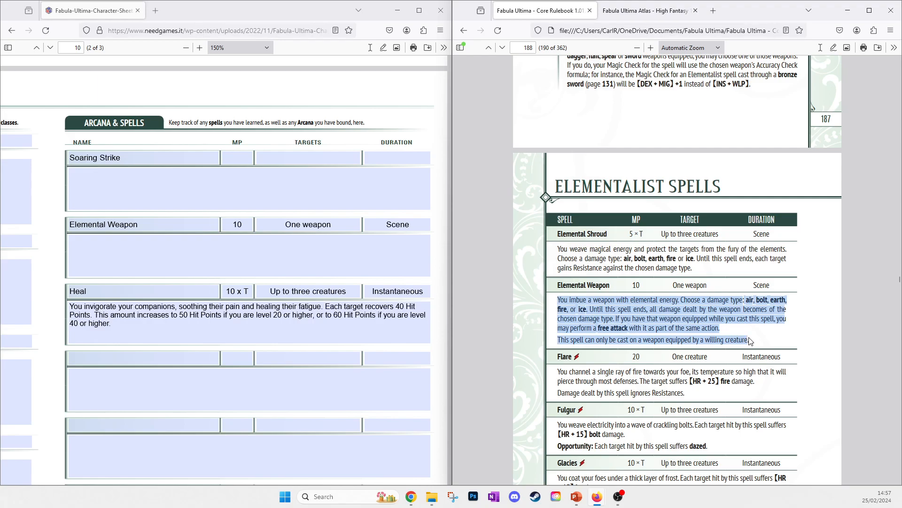
left_click(180, 256)
key("ctrl+v")
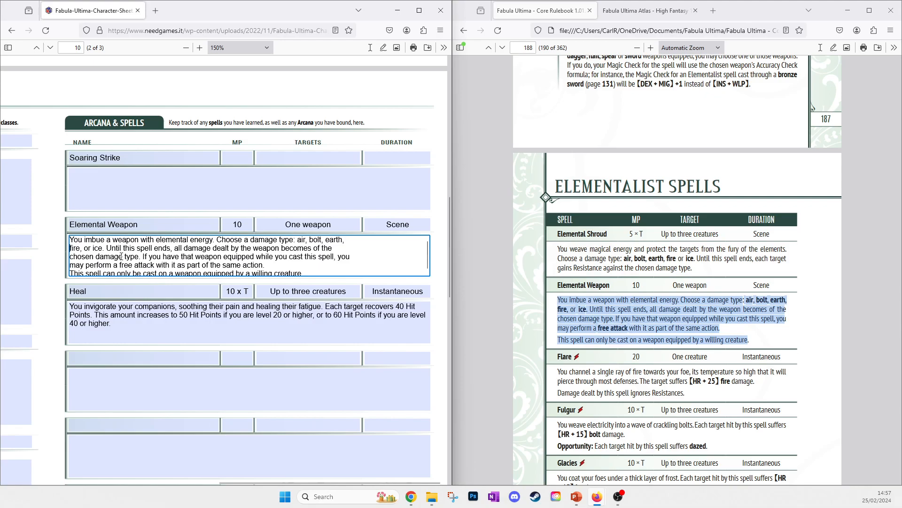
key("BackSpace")
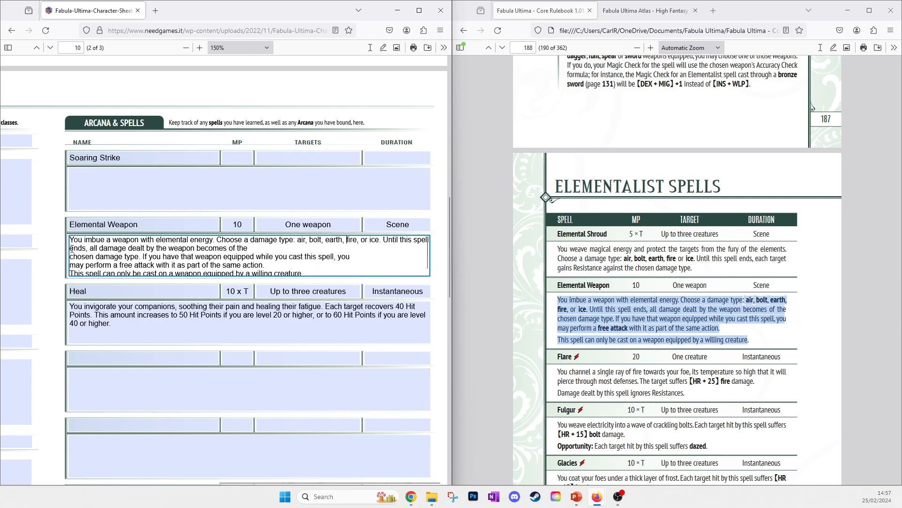
key("BackSpace")
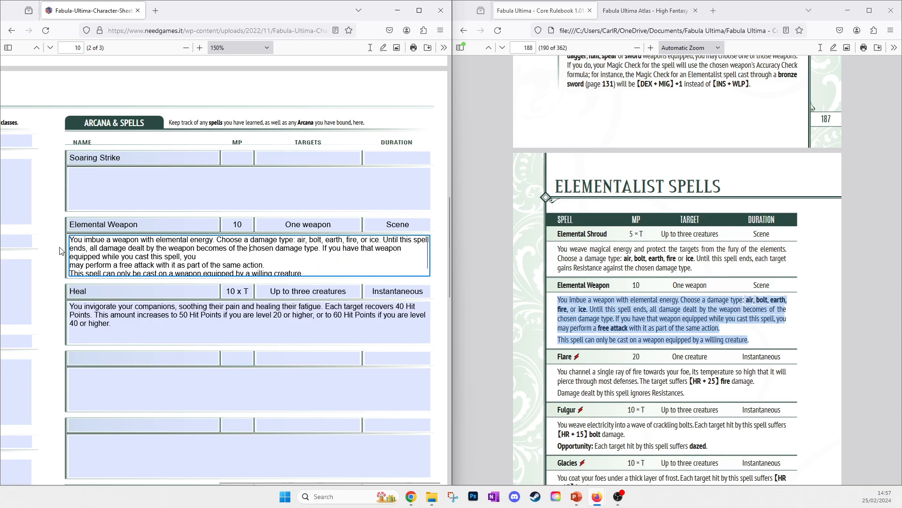
key("BackSpace")
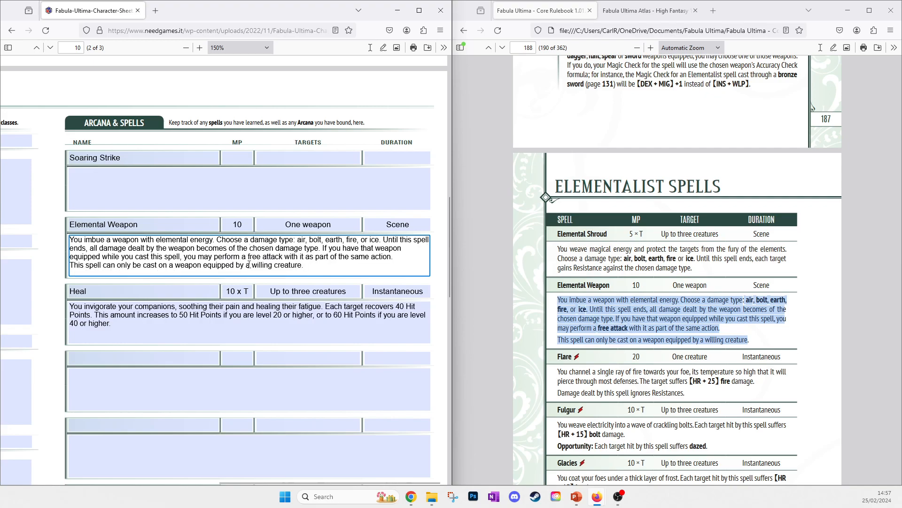
left_click(54, 290)
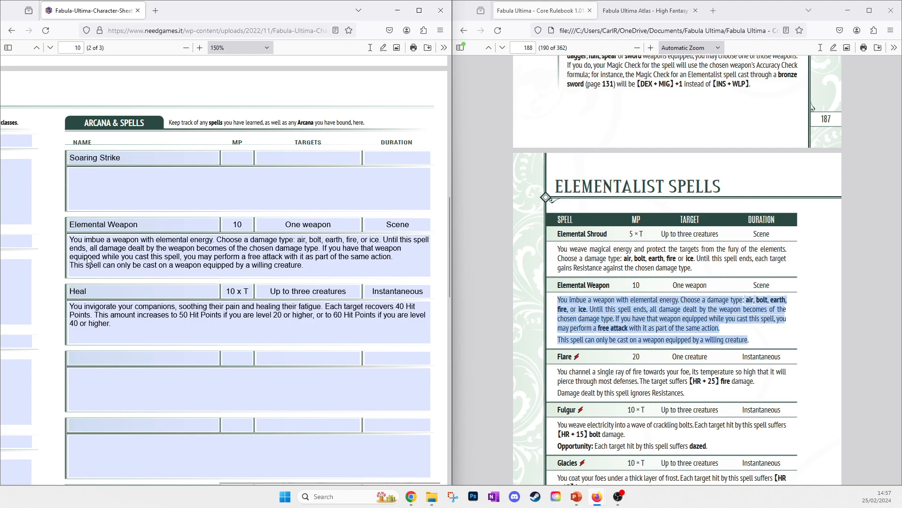
Find Soaring Strike in the rulebook's Elementalist spells and set its MP cost to 10 on the sheet
scroll(612, 323, "up", 6)
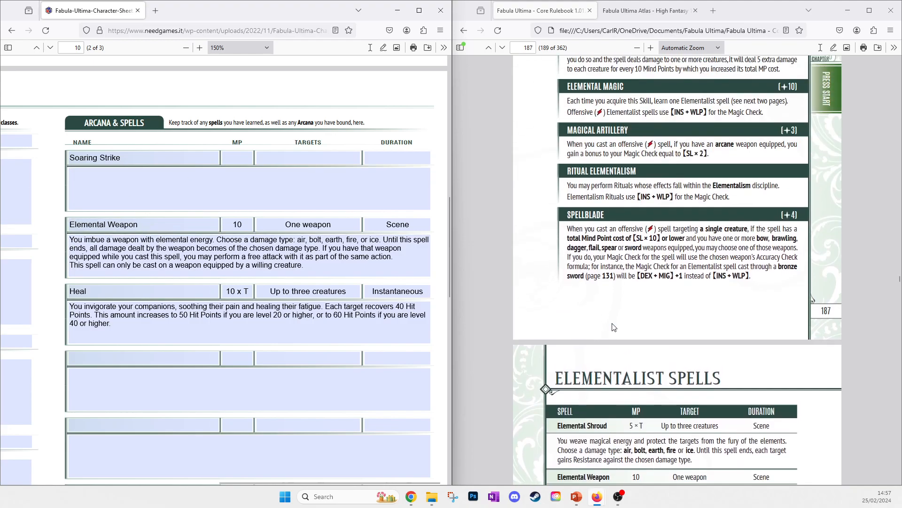
scroll(619, 233, "down", 15)
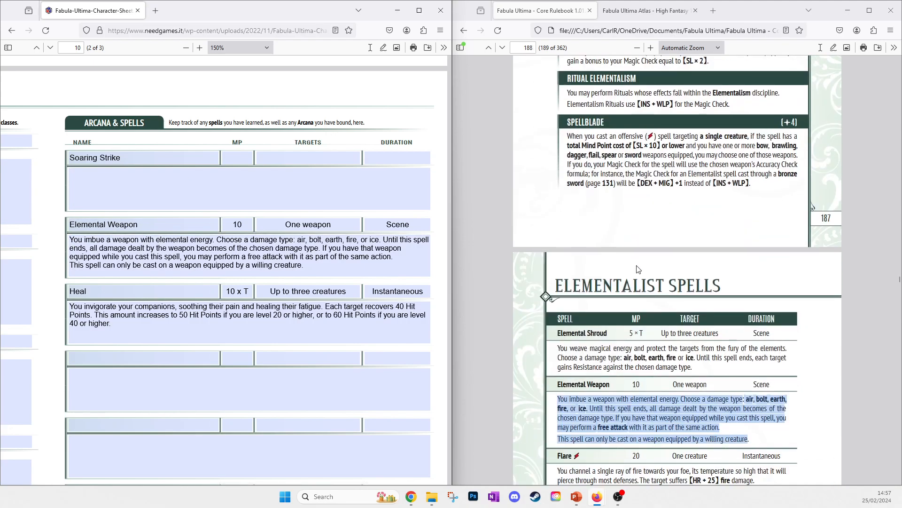
scroll(638, 276, "down", 2)
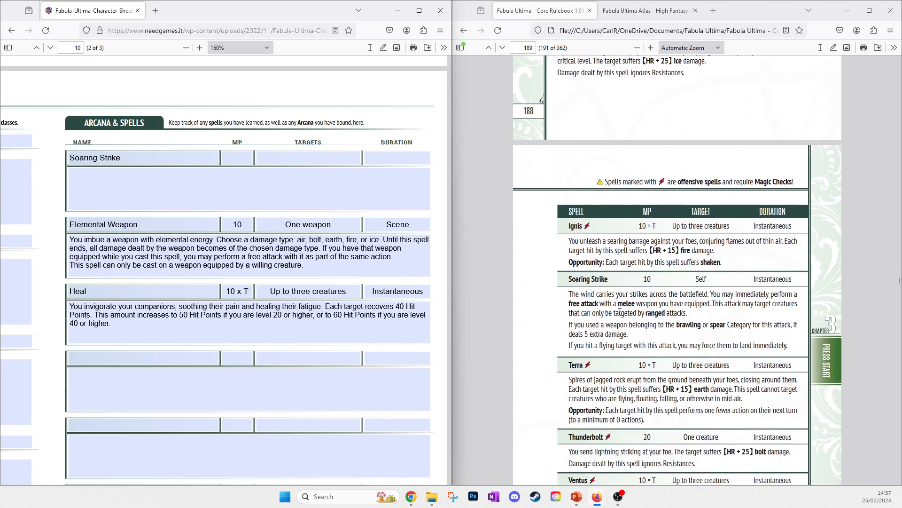
left_click(240, 161)
type("10")
Copy Soaring Strike's target "Self" and duration "Instantaneous" from the rulebook into its spell entry
left_click(315, 153)
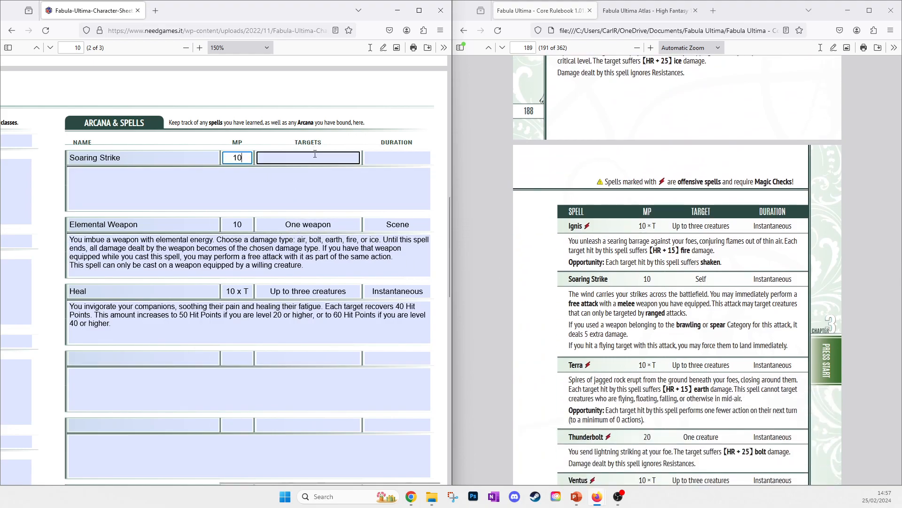
left_click(674, 225)
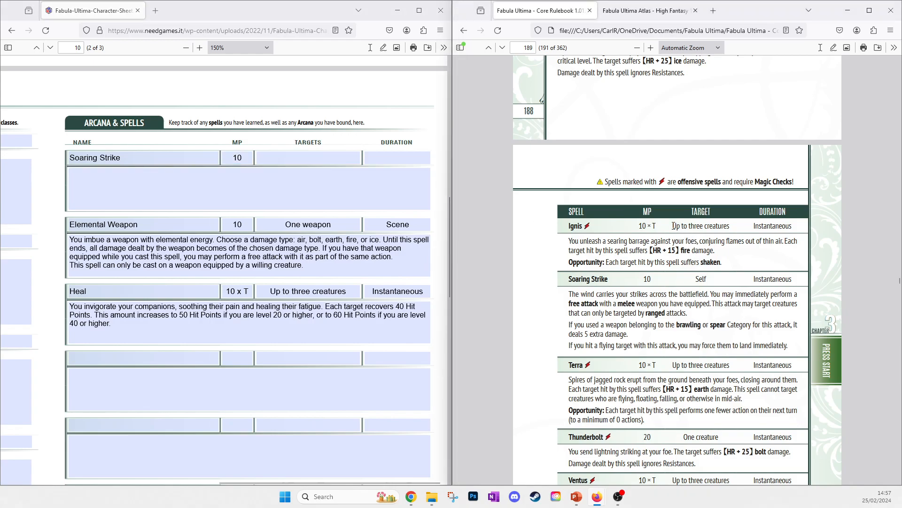
double_click(701, 279)
key("ctrl+c")
left_click(335, 161)
key("ctrl+v")
key("Tab")
left_click(761, 266)
double_click(781, 279)
left_click(434, 214)
left_click(397, 159)
type("Instantaneous")
key("Tab")
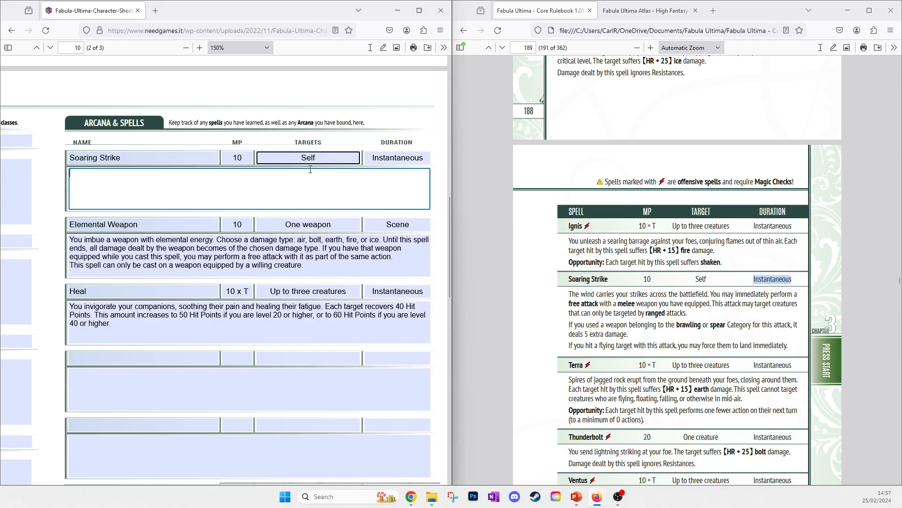
Copy Soaring Strike's full description from the rulebook into its description box on the sheet
left_click(577, 302)
left_click_drag(570, 296, 786, 346)
key("ctrl+c")
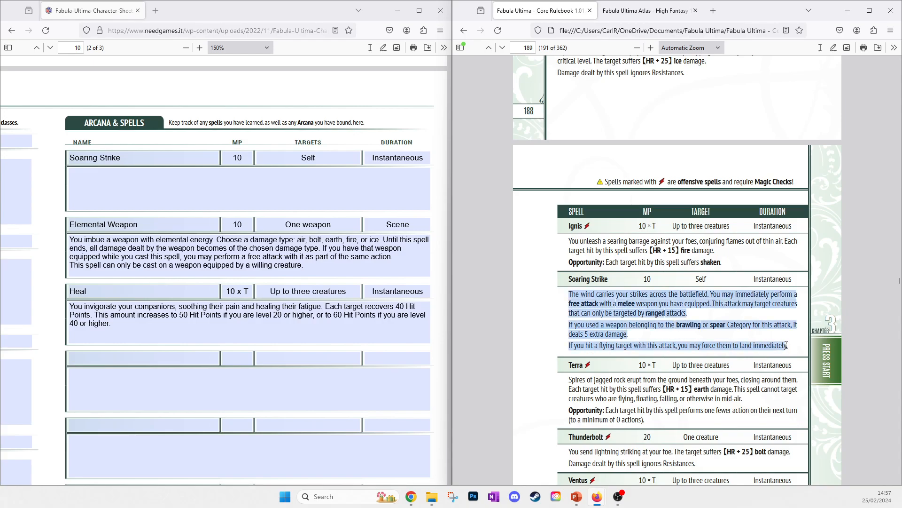
left_click(188, 171)
key("ctrl+v")
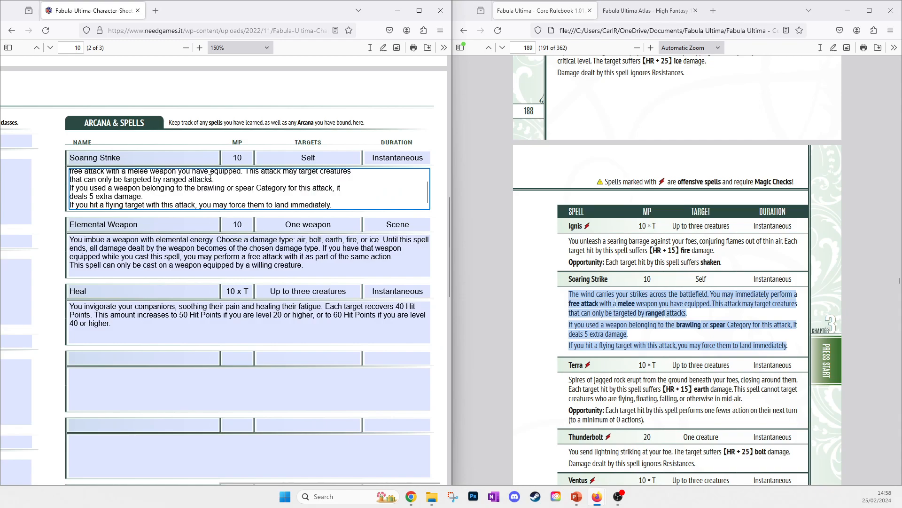
Remove the line breaks within the first two paragraphs of Soaring Strike's description, keeping a space between the joined words
scroll(155, 192, "up", 1)
left_click(71, 183)
key("BackSpace")
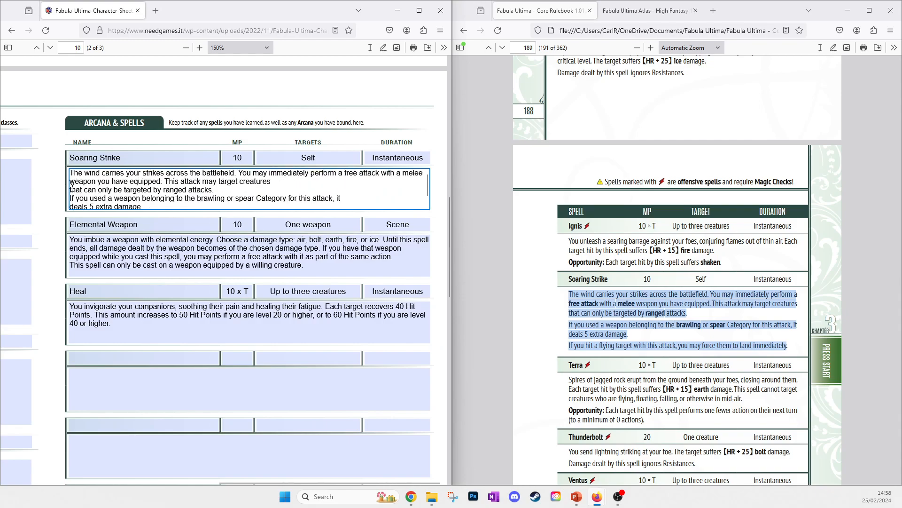
left_click(271, 182)
key("Delete")
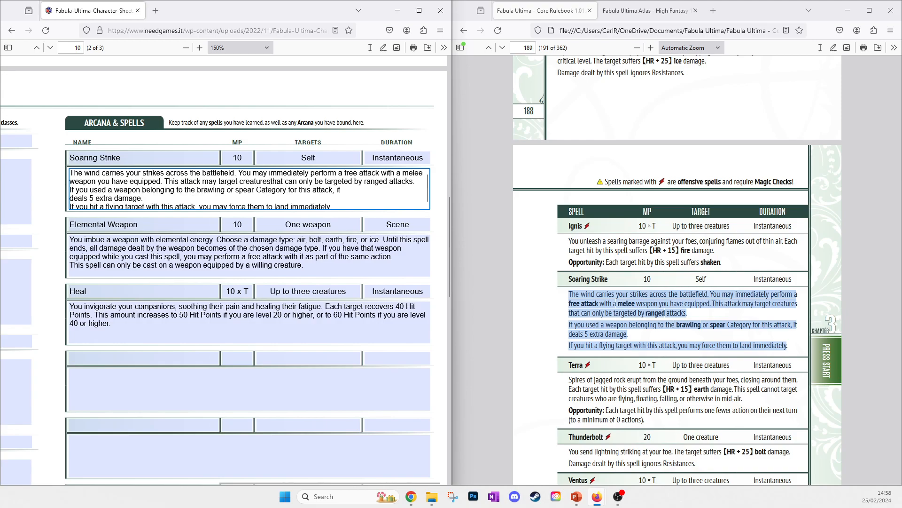
left_click(71, 198)
key("BackSpace")
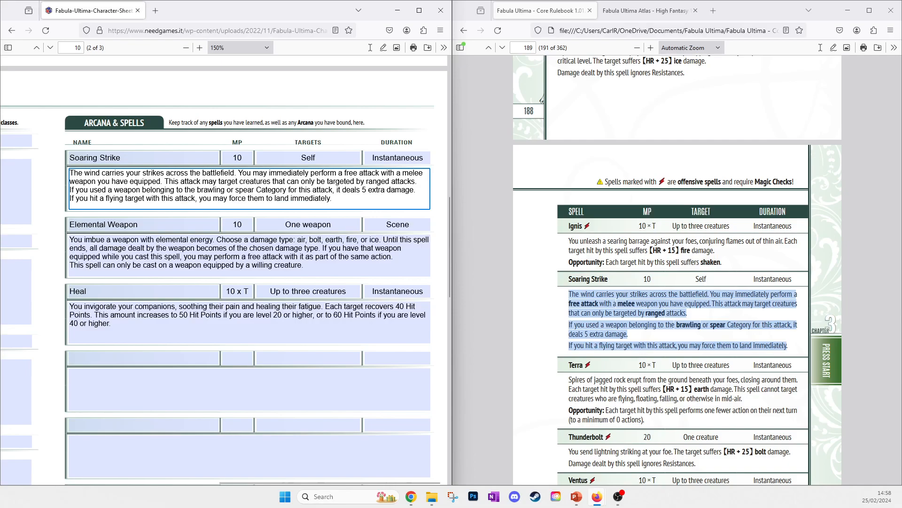
left_click(62, 208)
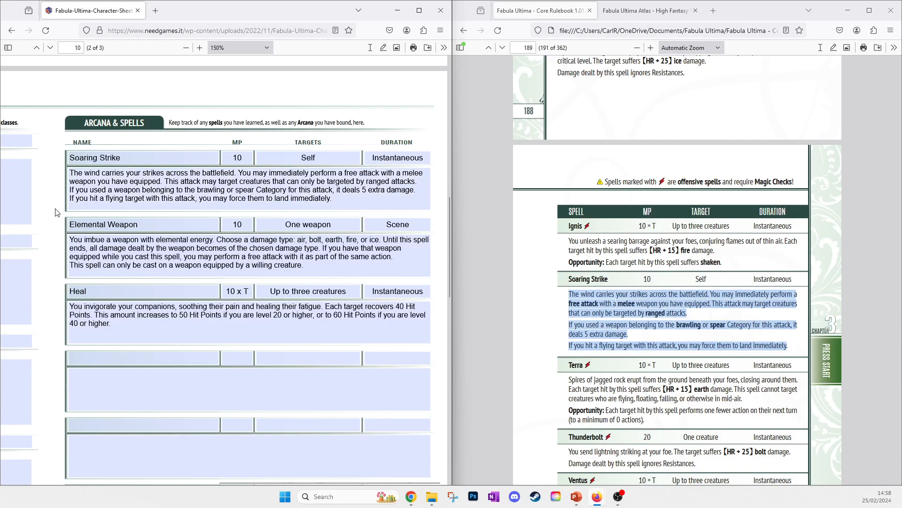
Maximize the character sheet window and mark Ritualism as a discipline in the Rituals section
left_click(419, 10)
scroll(464, 291, "down", 3)
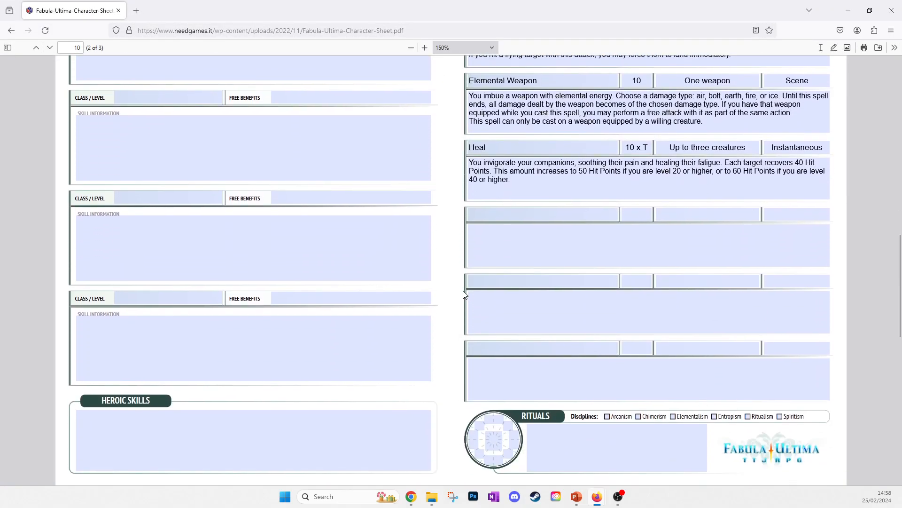
scroll(464, 294, "up", 6)
scroll(462, 277, "down", 7)
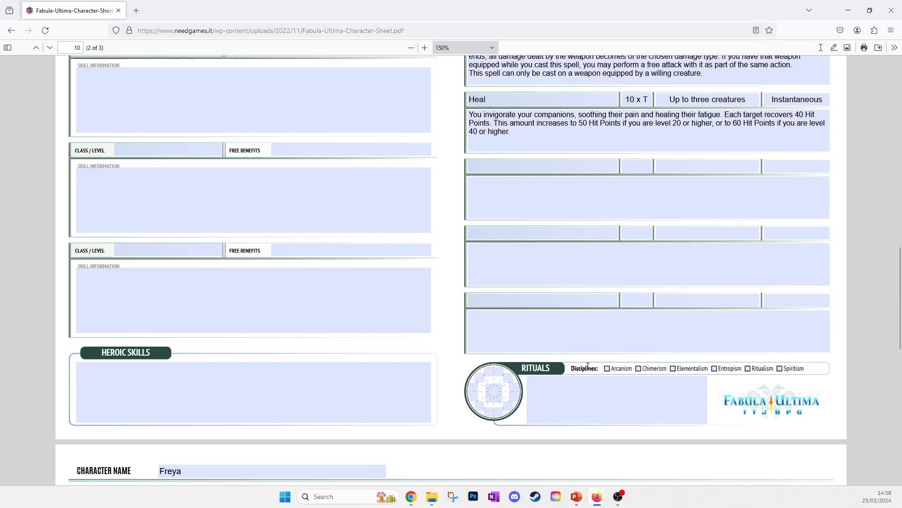
left_click(747, 369)
Review the completed sheet, examining the extra spell page, traits, bonds, equipment, attributes, derived stats and class entries
scroll(455, 315, "down", 10)
scroll(455, 314, "up", 10)
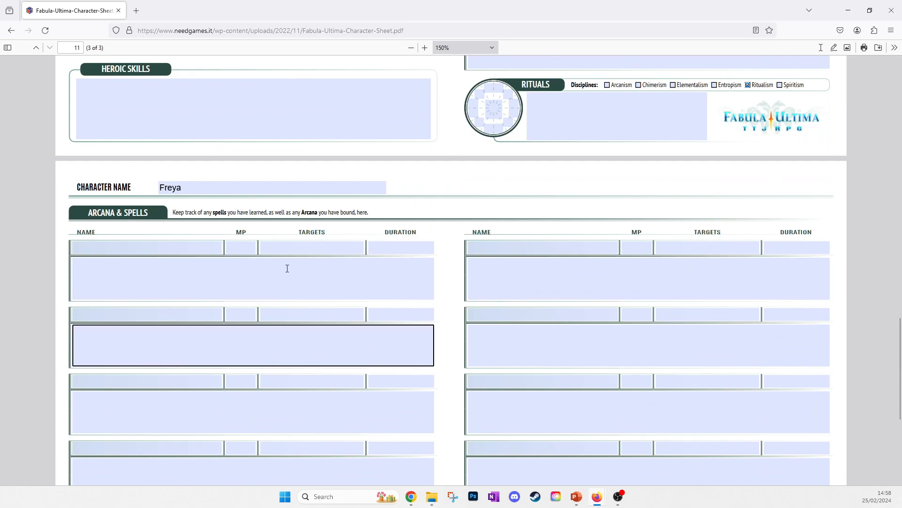
scroll(446, 348, "down", 5)
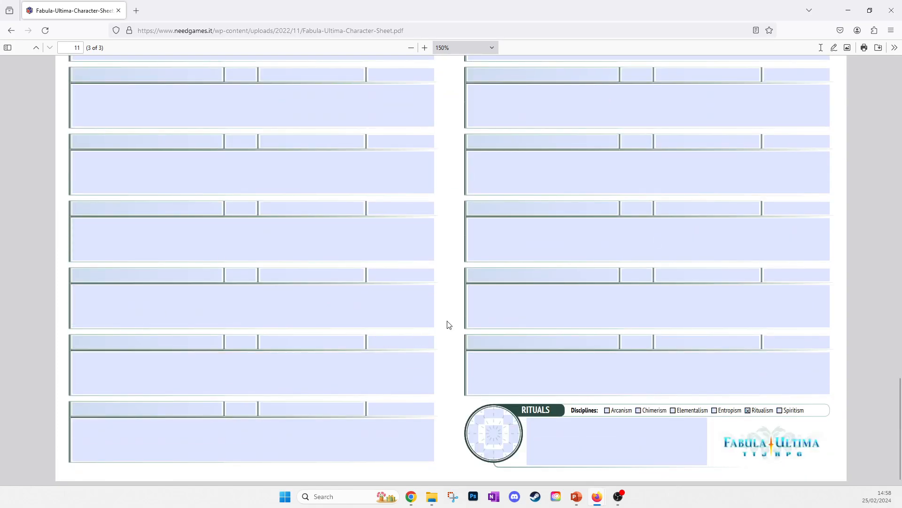
scroll(447, 325, "up", 20)
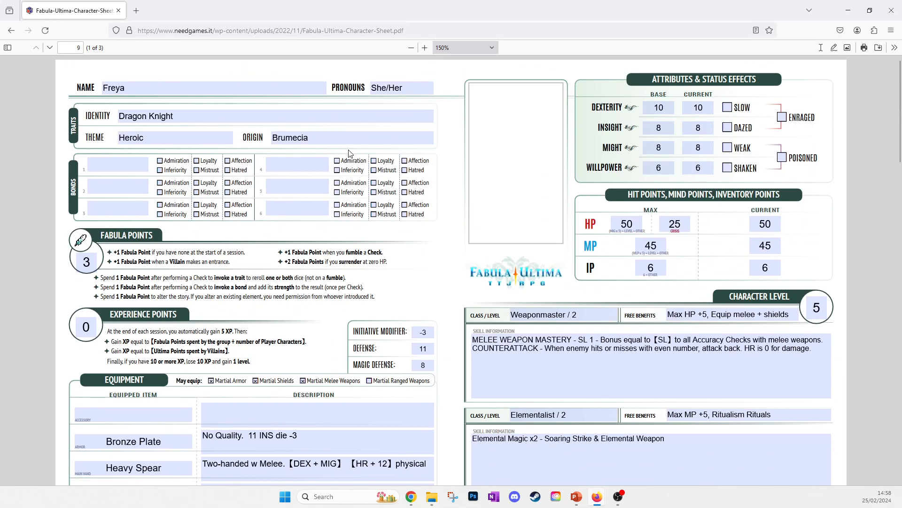
left_click(343, 139)
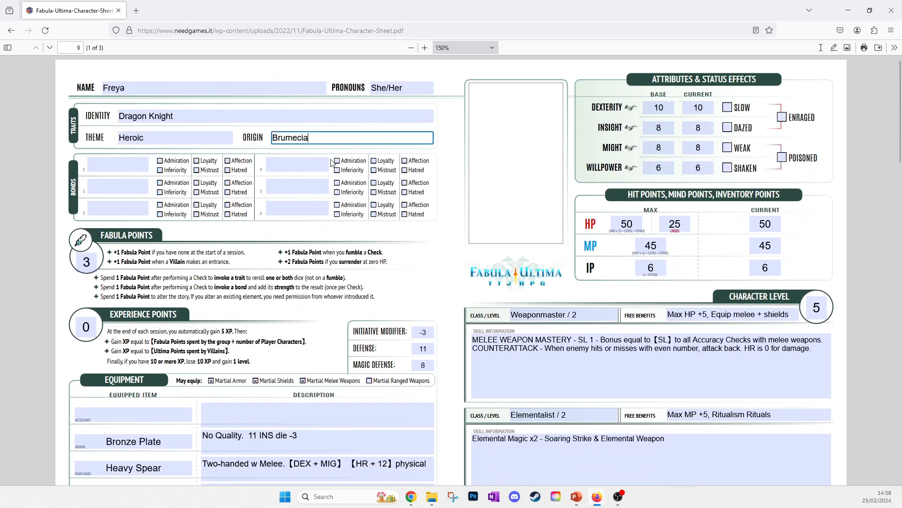
left_click(68, 167)
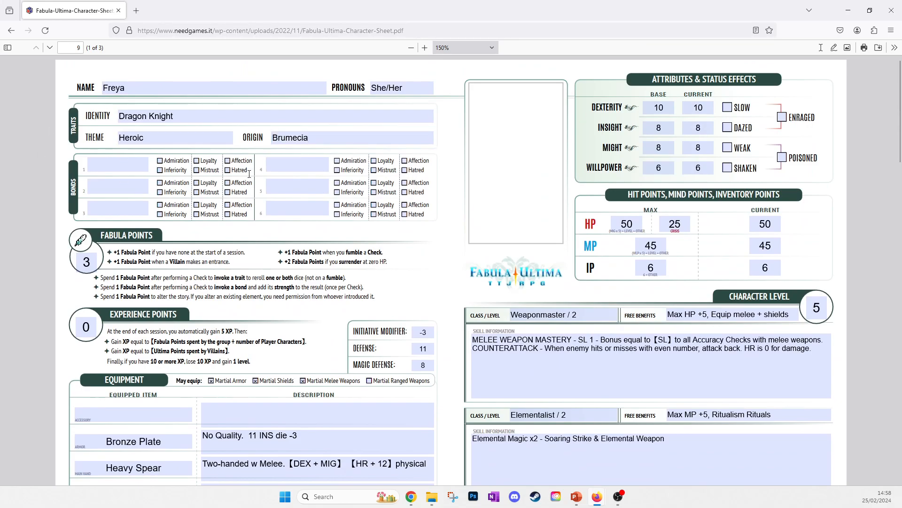
scroll(301, 202, "down", 2)
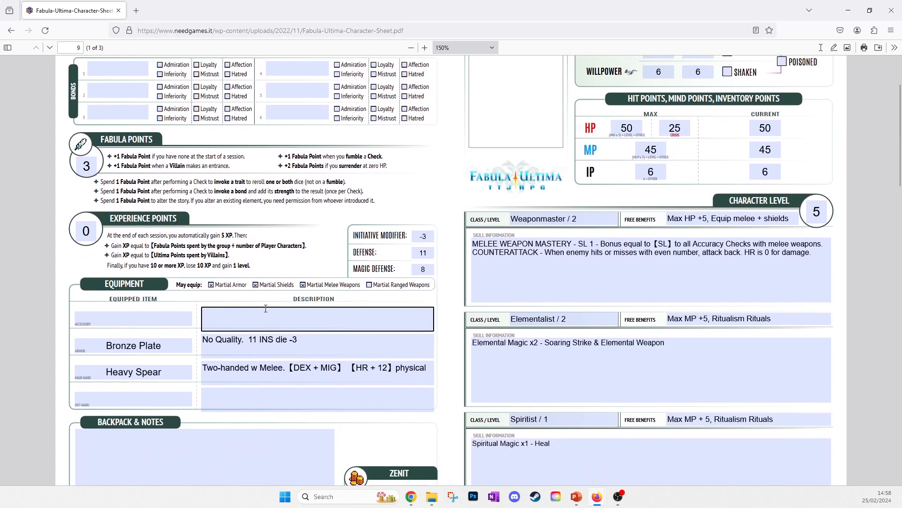
left_click(156, 372)
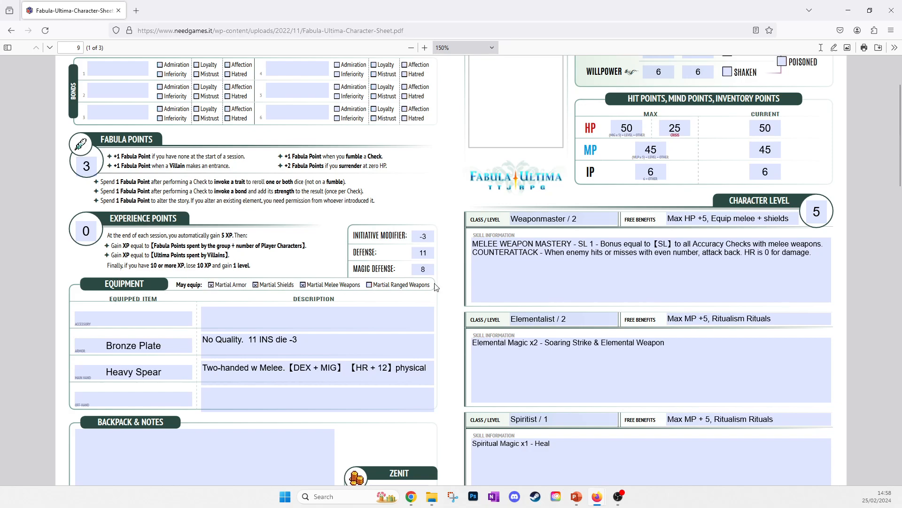
scroll(465, 296, "up", 3)
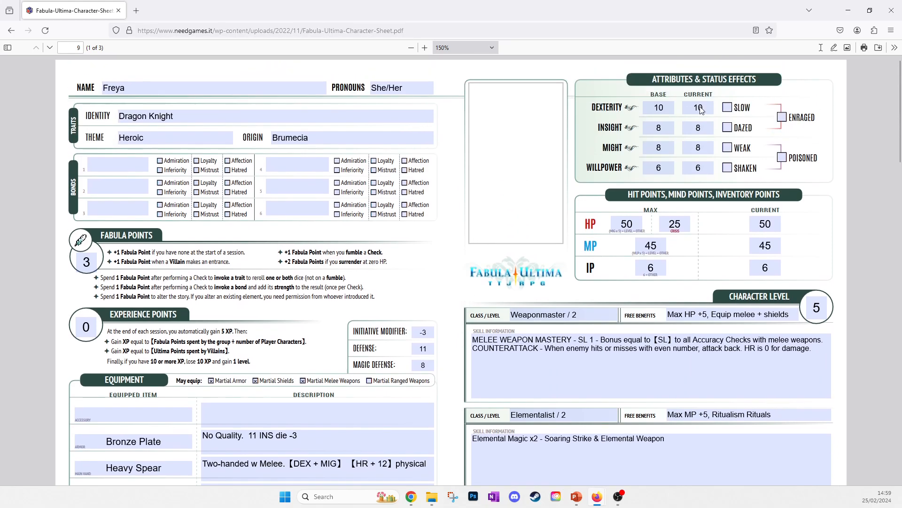
scroll(710, 167, "down", 5)
scroll(710, 166, "up", 2)
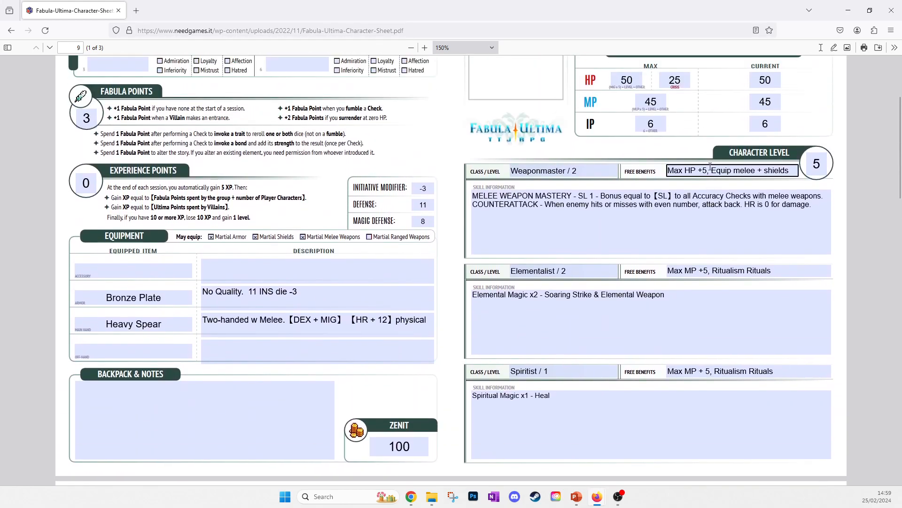
scroll(710, 167, "up", 4)
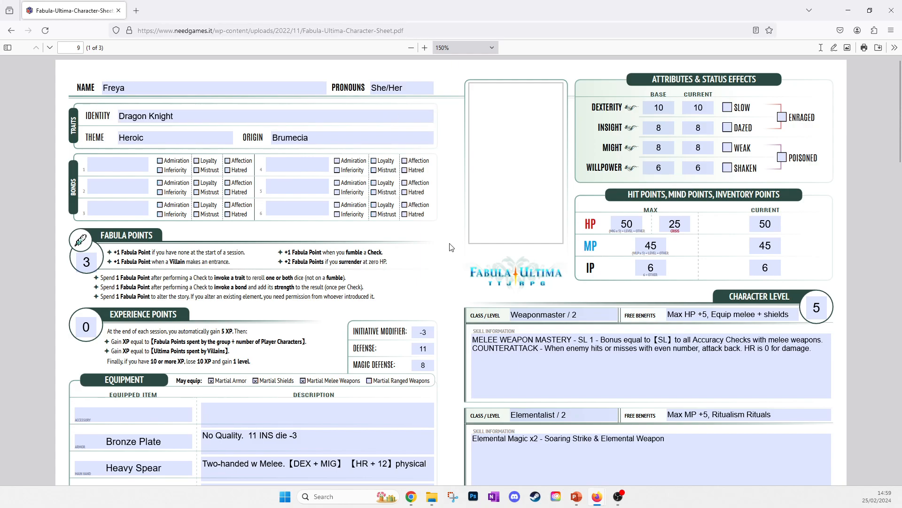